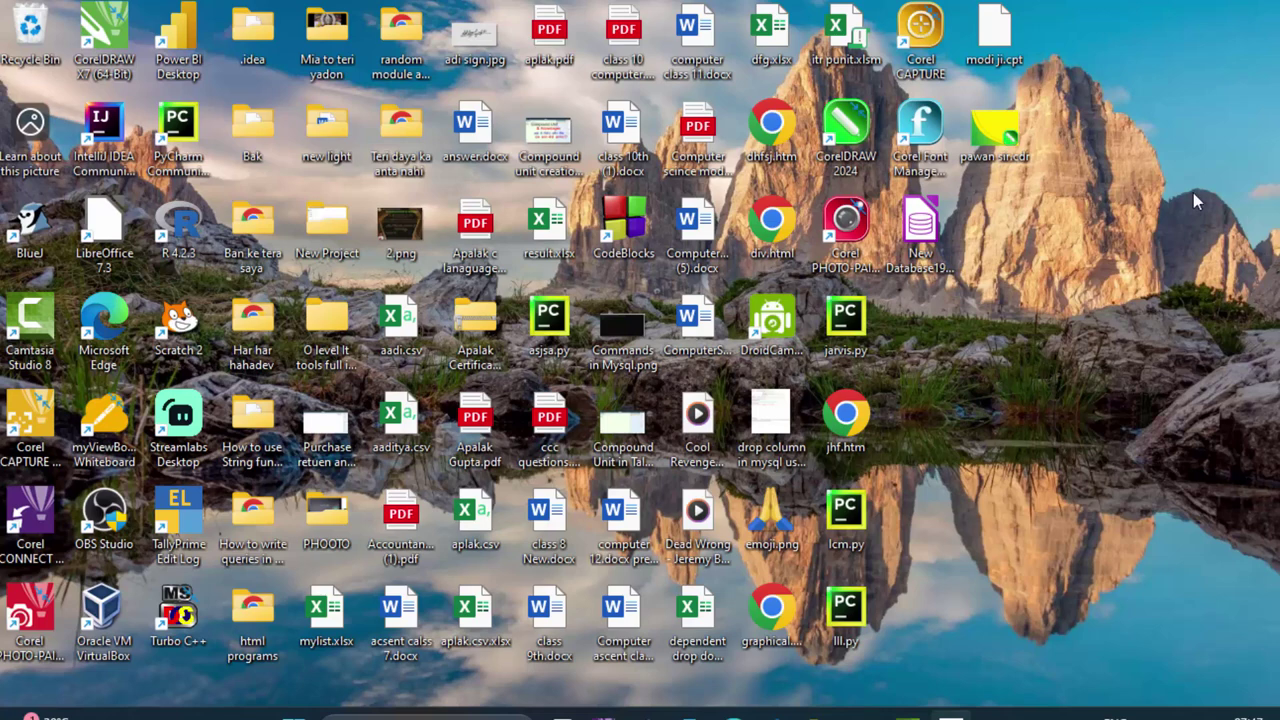
- Refresh the desktop several times from its context menu
right_click(1180, 115)
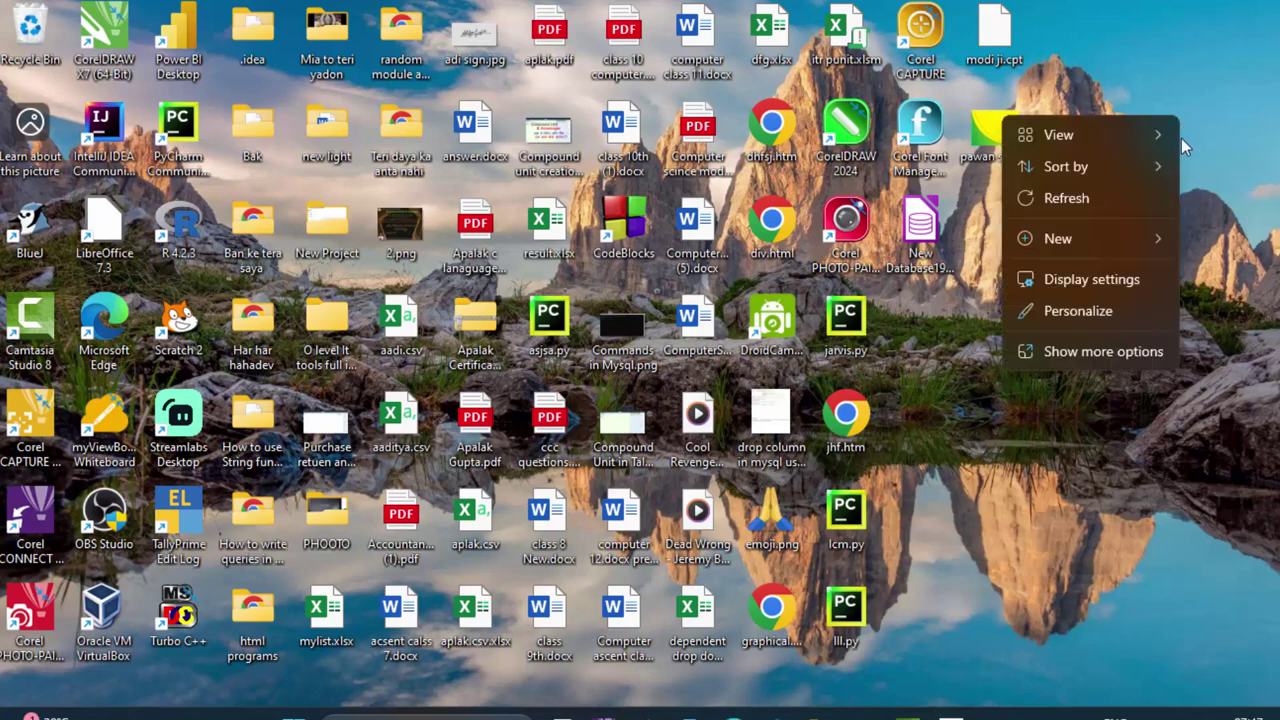
left_click(1144, 197)
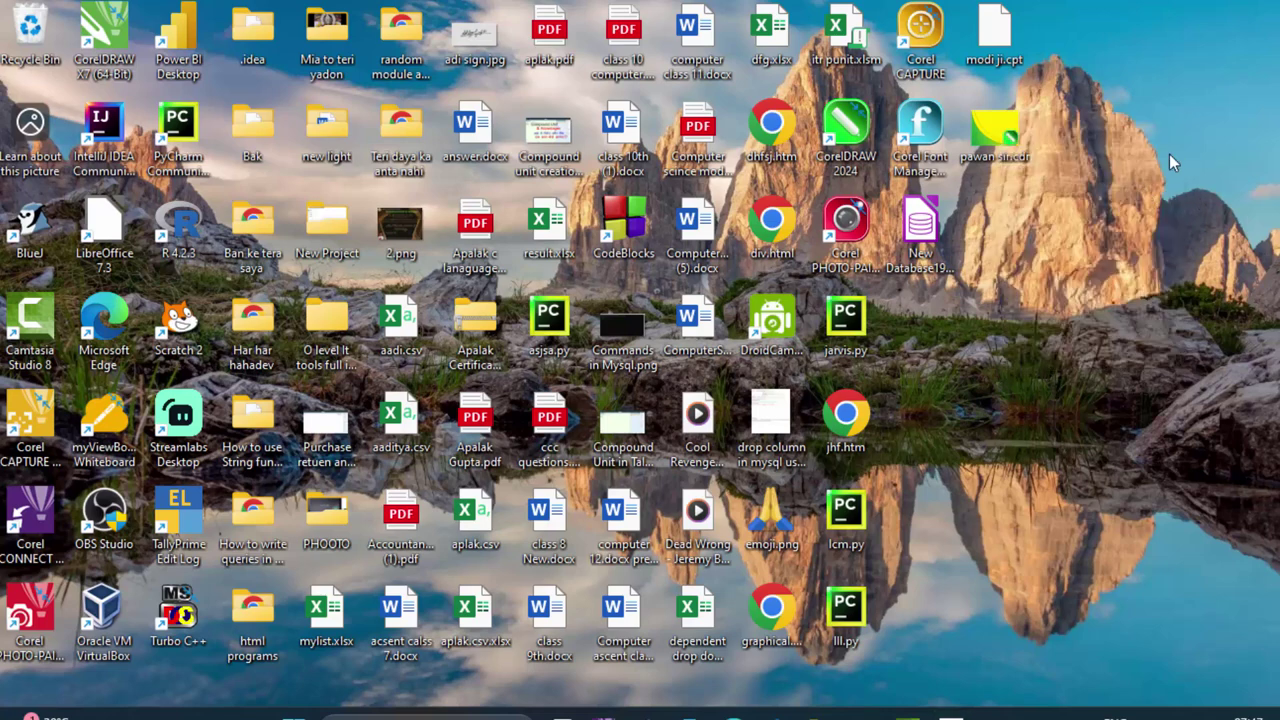
right_click(1169, 154)
left_click(1119, 225)
right_click(1204, 156)
left_click(1147, 234)
right_click(1154, 153)
left_click(1178, 241)
right_click(1125, 117)
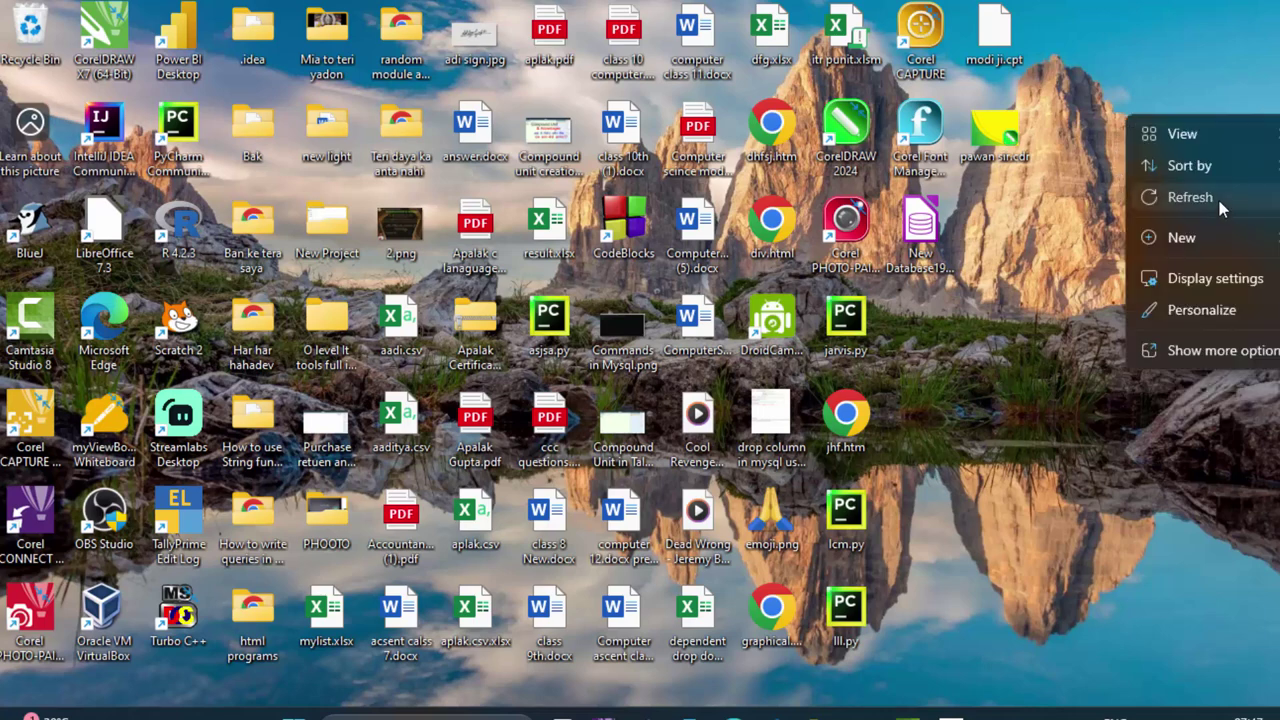
left_click(1222, 199)
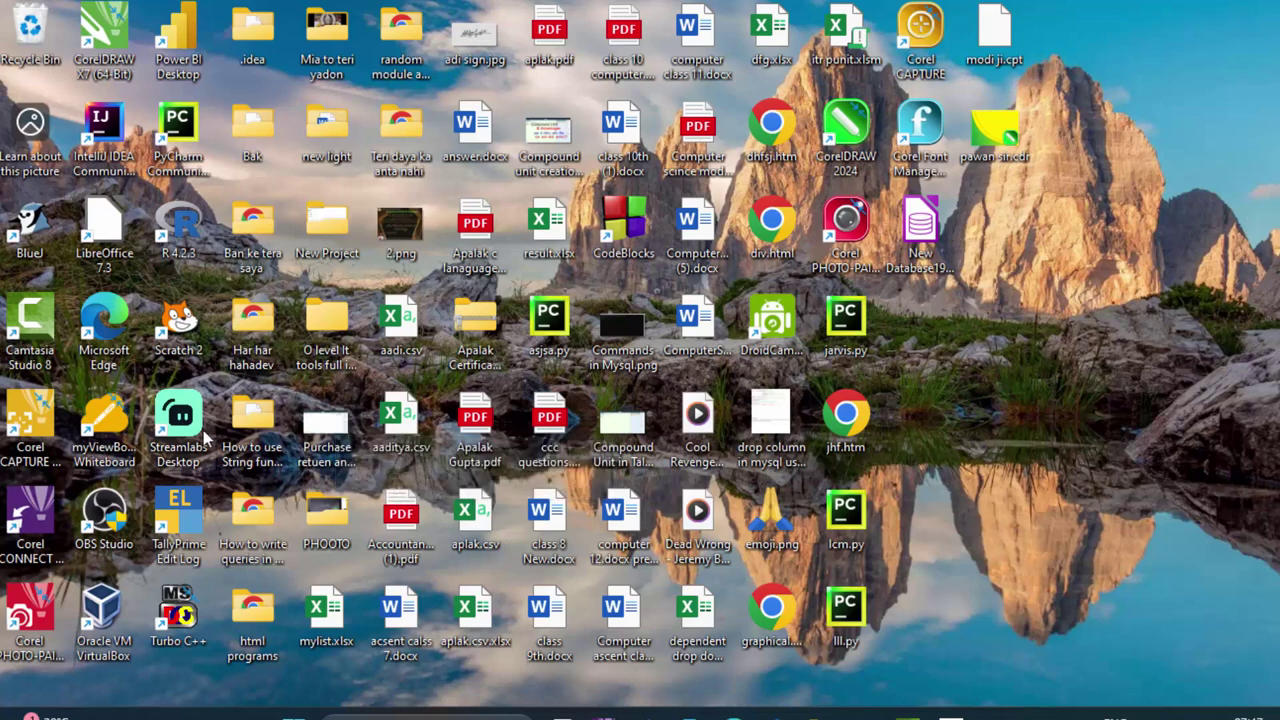
- Launch TallyPrime Edit Log in Educational Mode and start Create Company
double_click(183, 497)
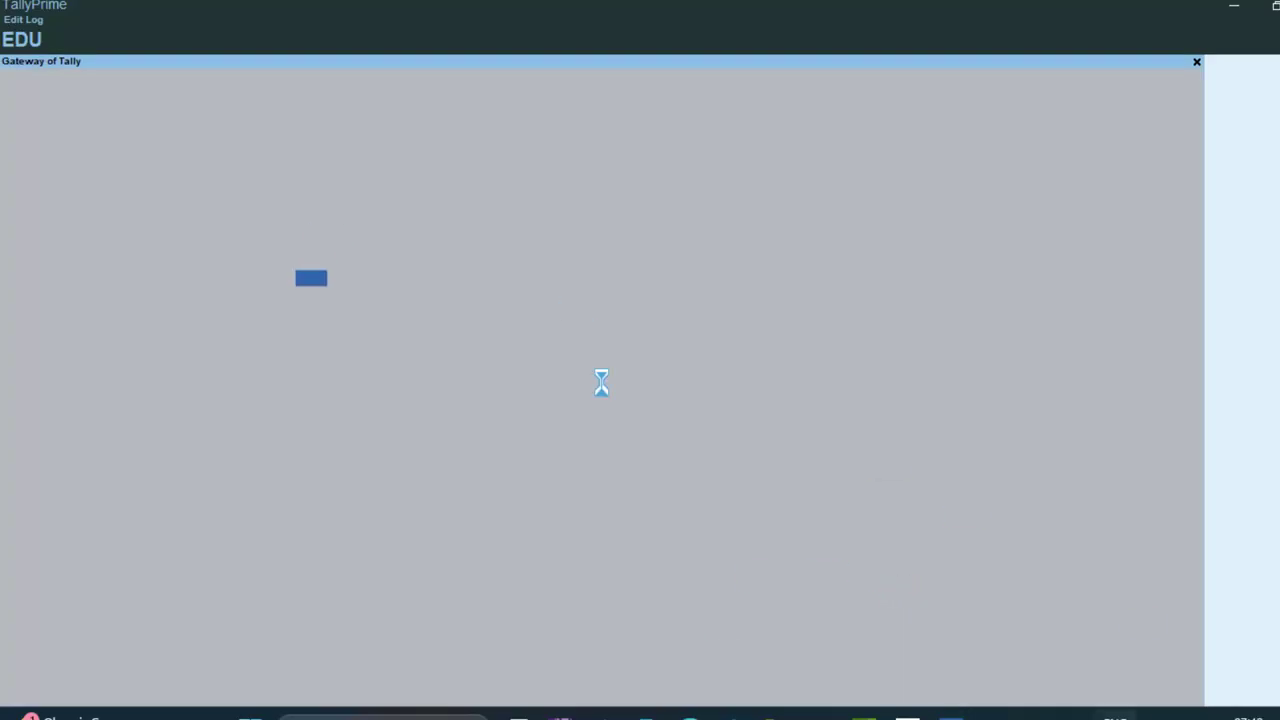
left_click(336, 424)
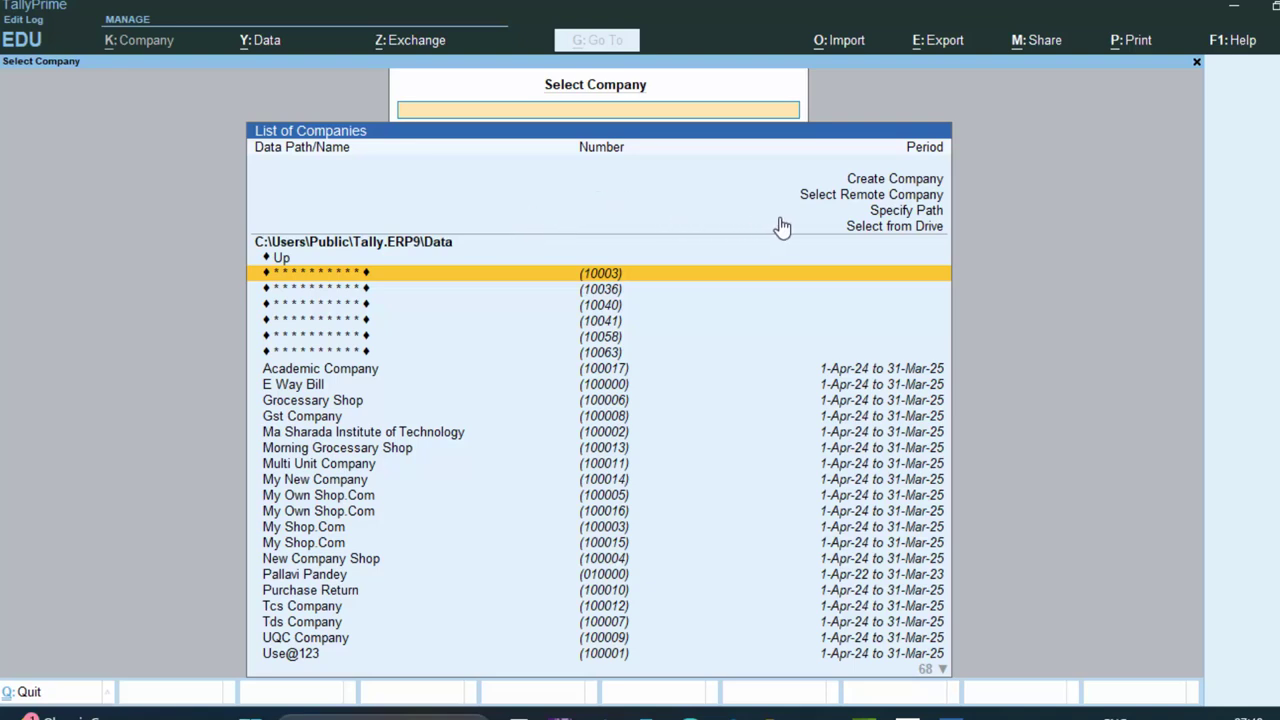
left_click(889, 186)
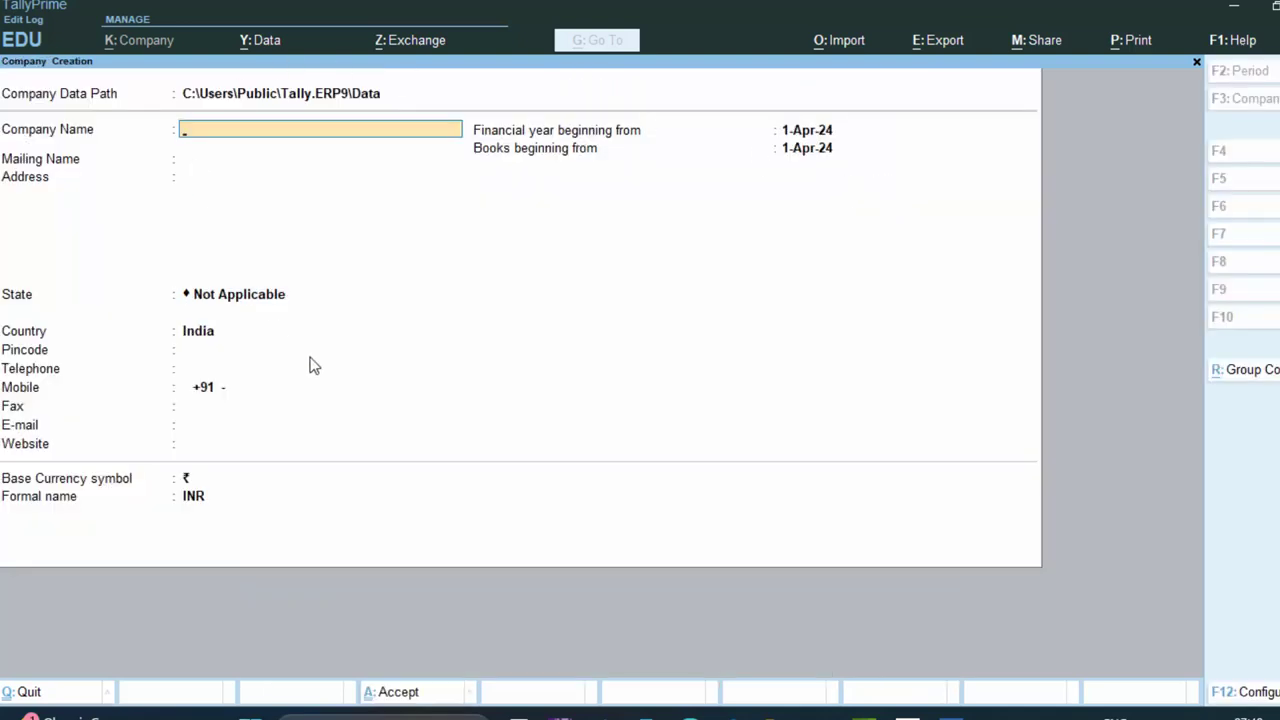
- Enter company name Mutual Fund, address New Colony Deoria, state Uttar Pradesh, pincode 274001
type("Mu")
type("tual Fu")
type("nd")
key("Return")
key("Return")
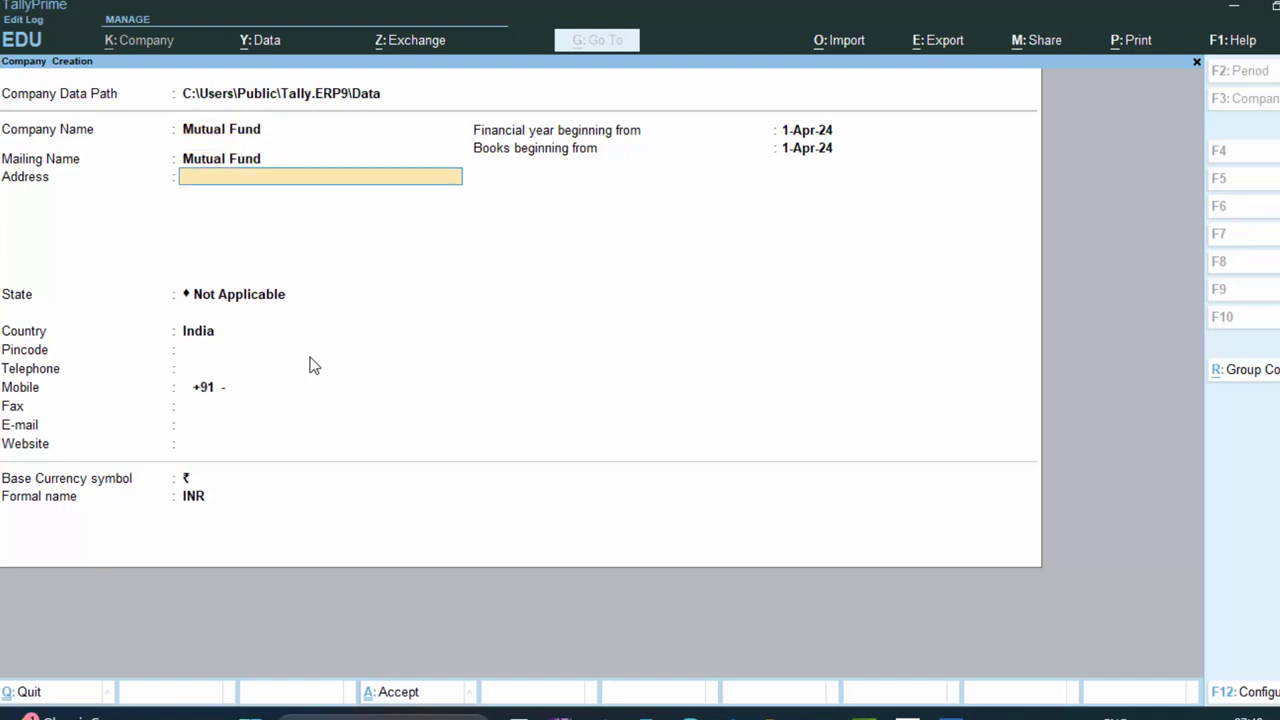
type("New Col")
type("ony Deori")
type("a")
key("Return")
key("Return")
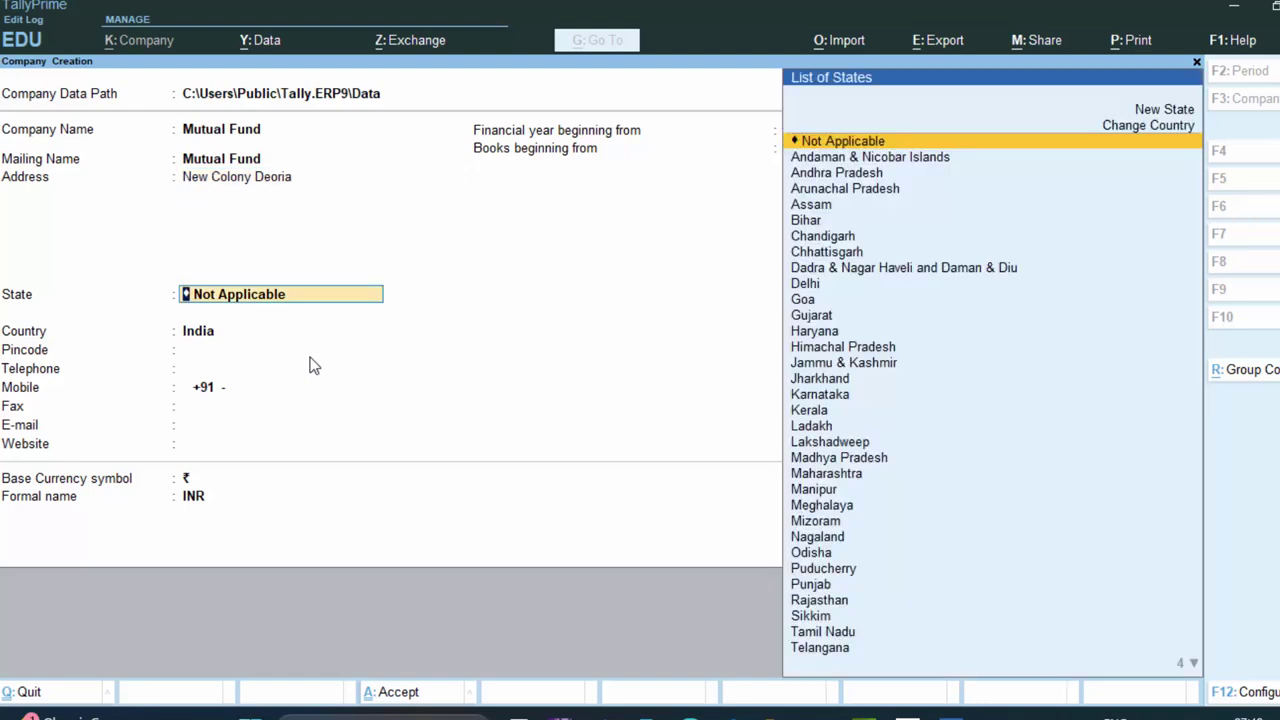
type("U")
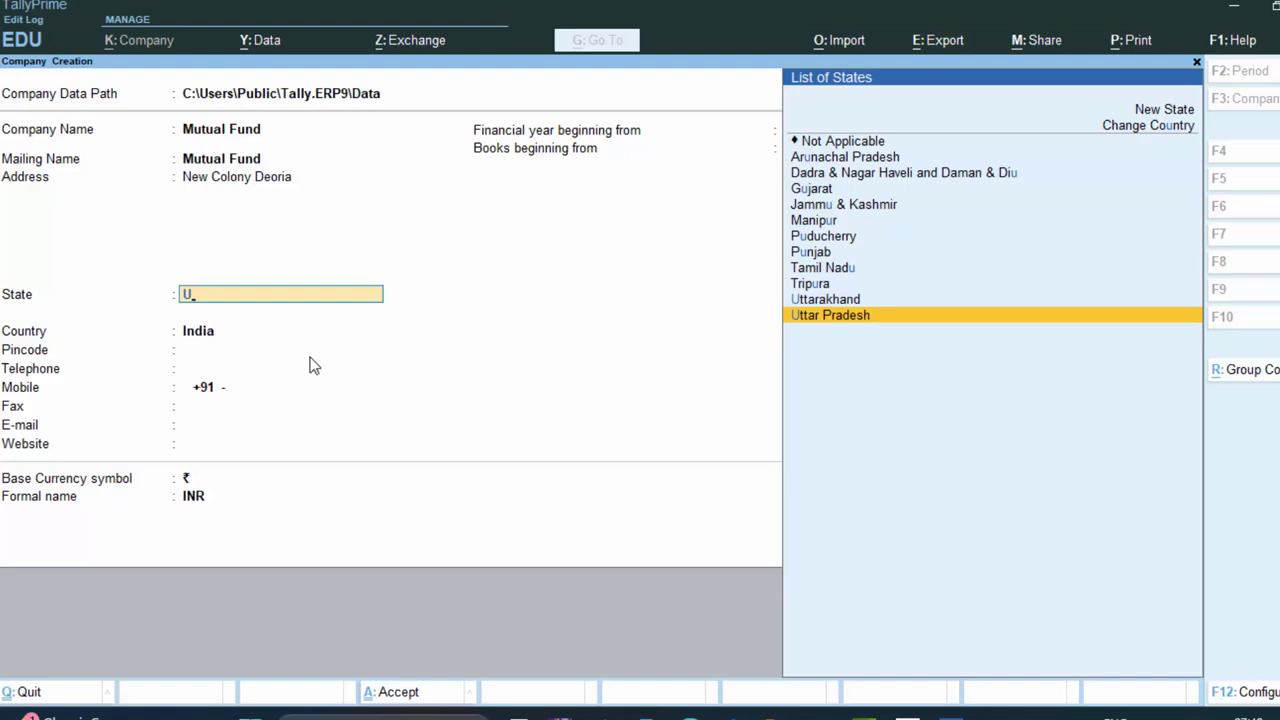
key("Return")
type("2")
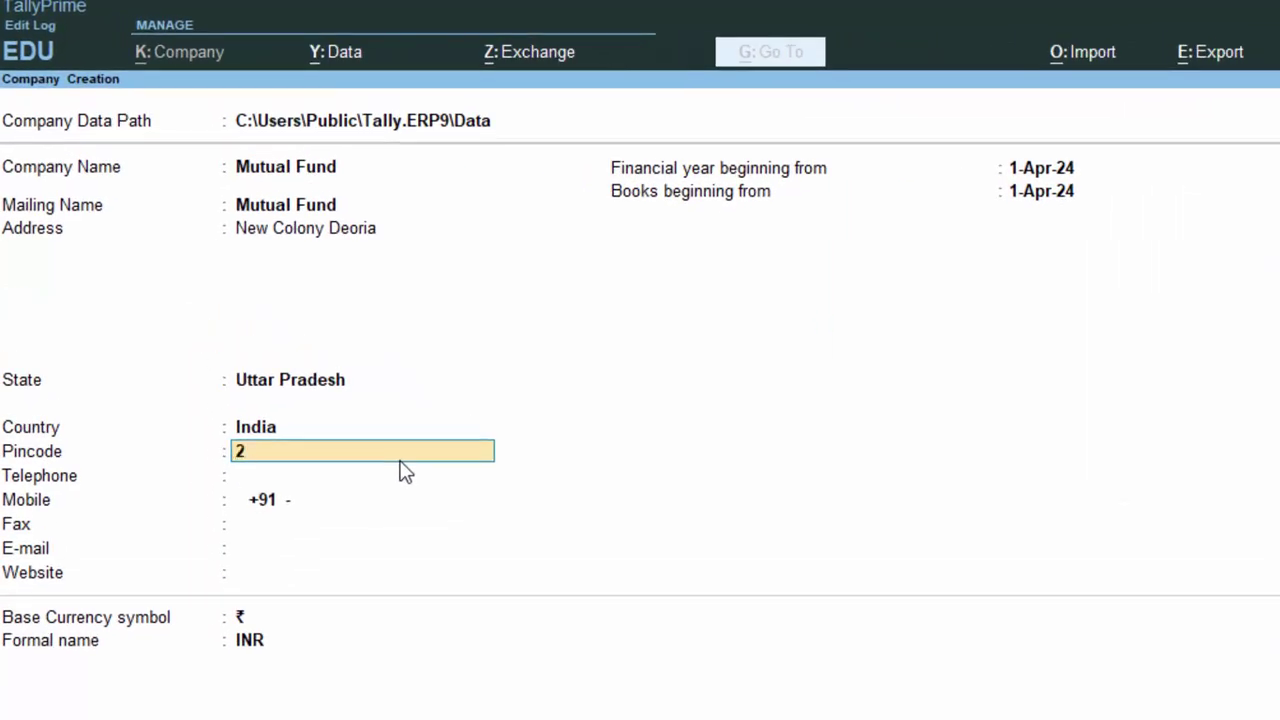
type("7")
type("4001")
key("Return")
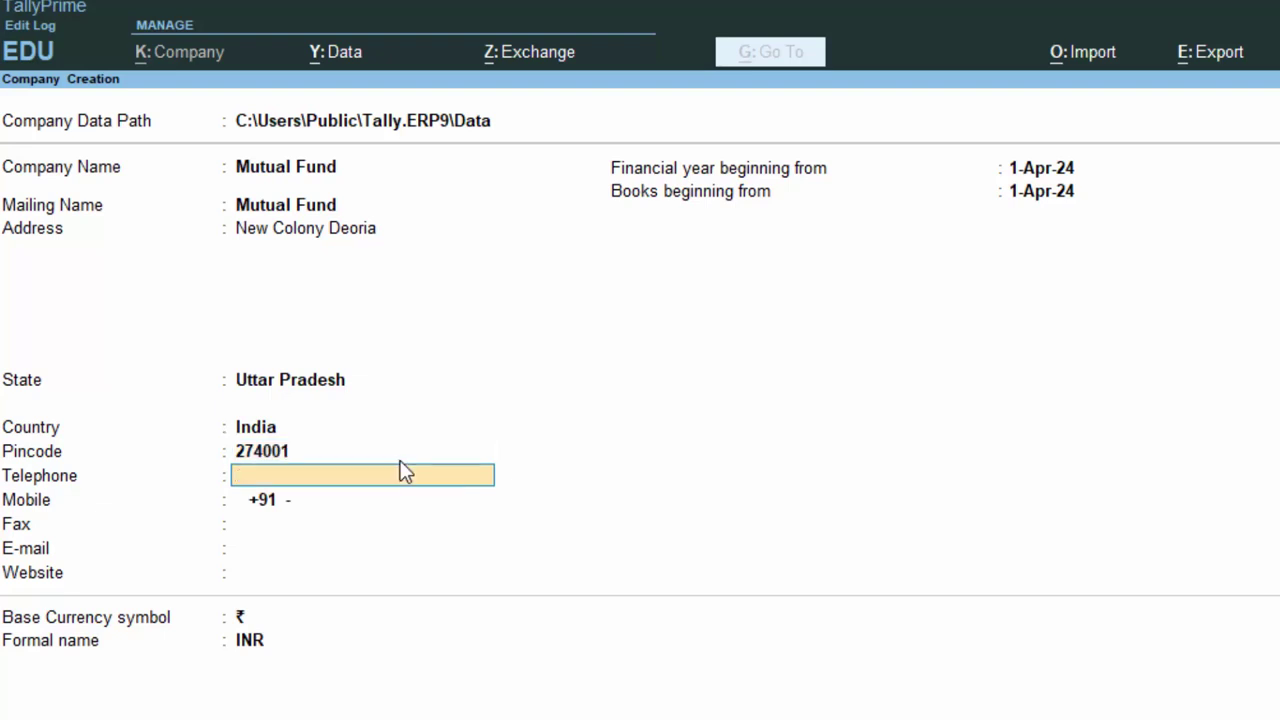
key("Return")
key("Return")
key("Return")
key("Return")
key("Return")
key("Return")
key("Return")
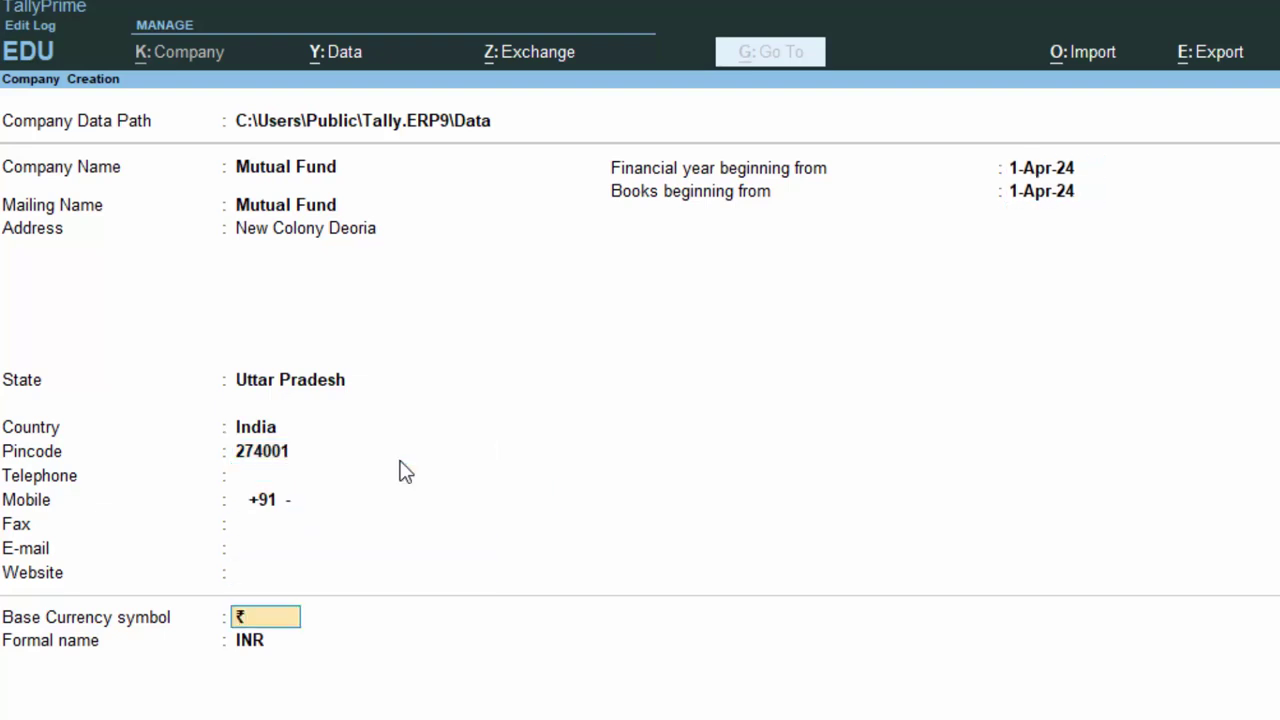
key("Return")
key("Return")
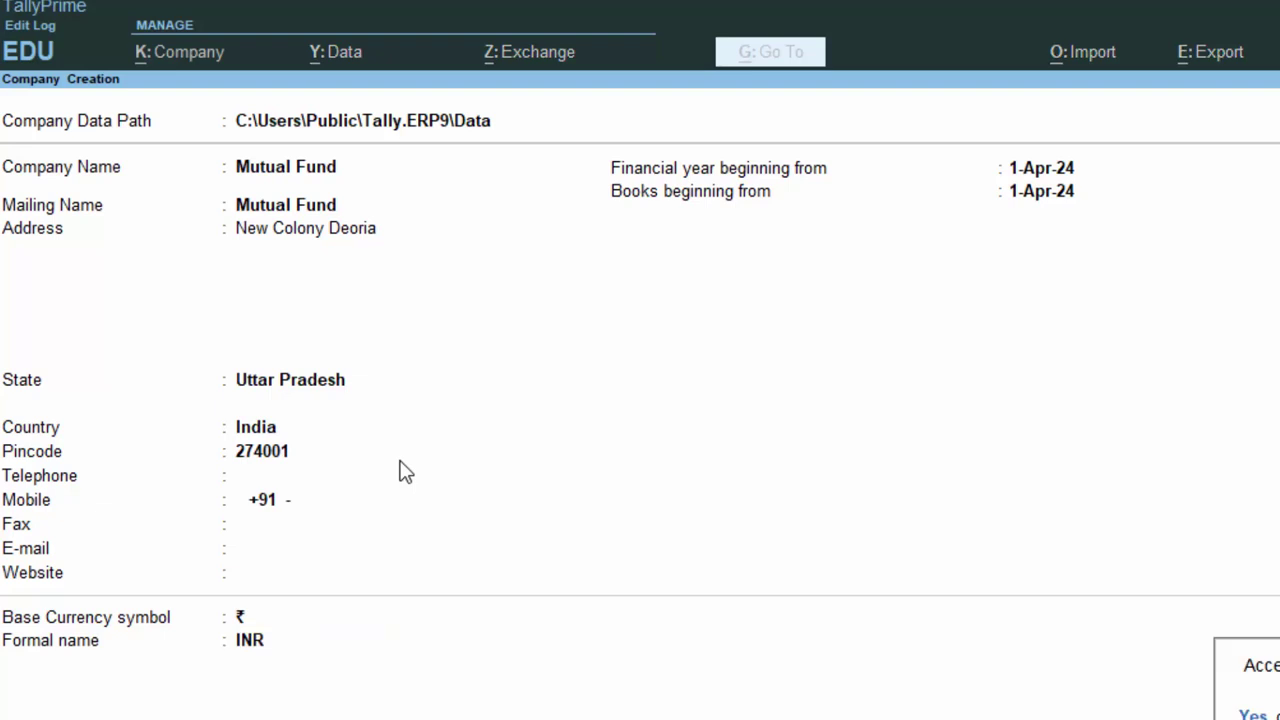
- Accept the company creation and keep the default company features
key("Return")
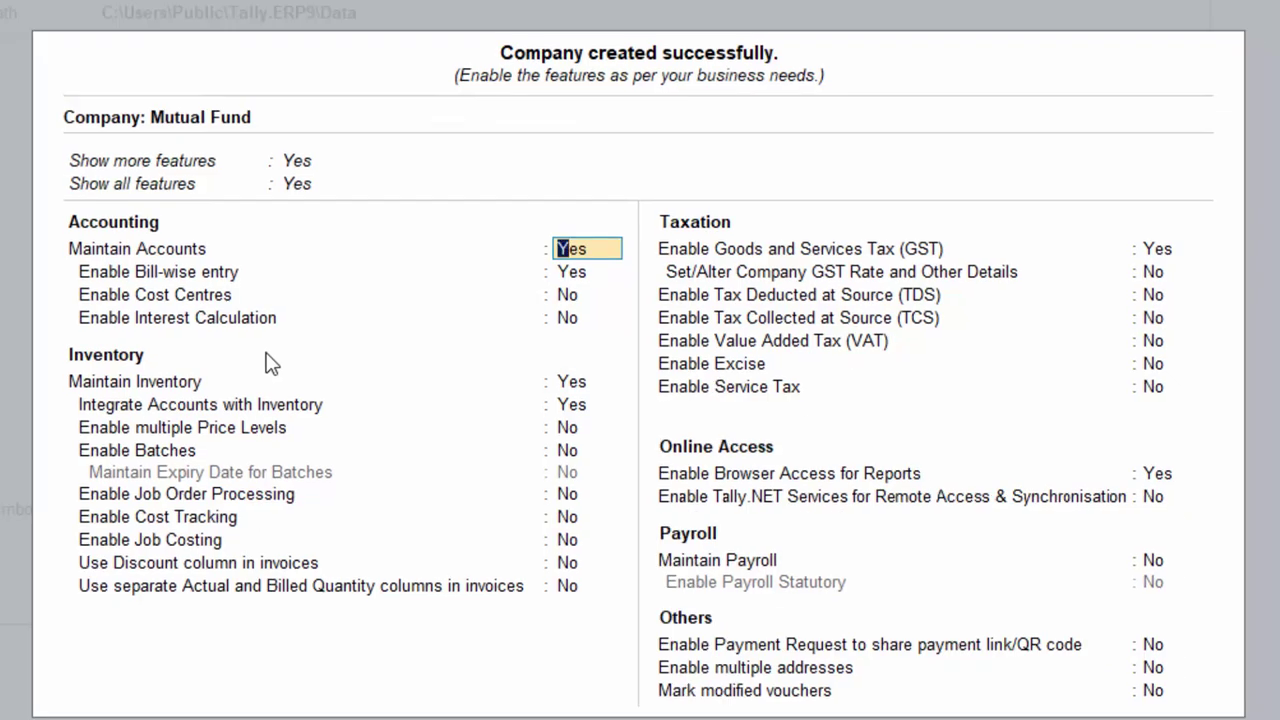
key("ctrl+a")
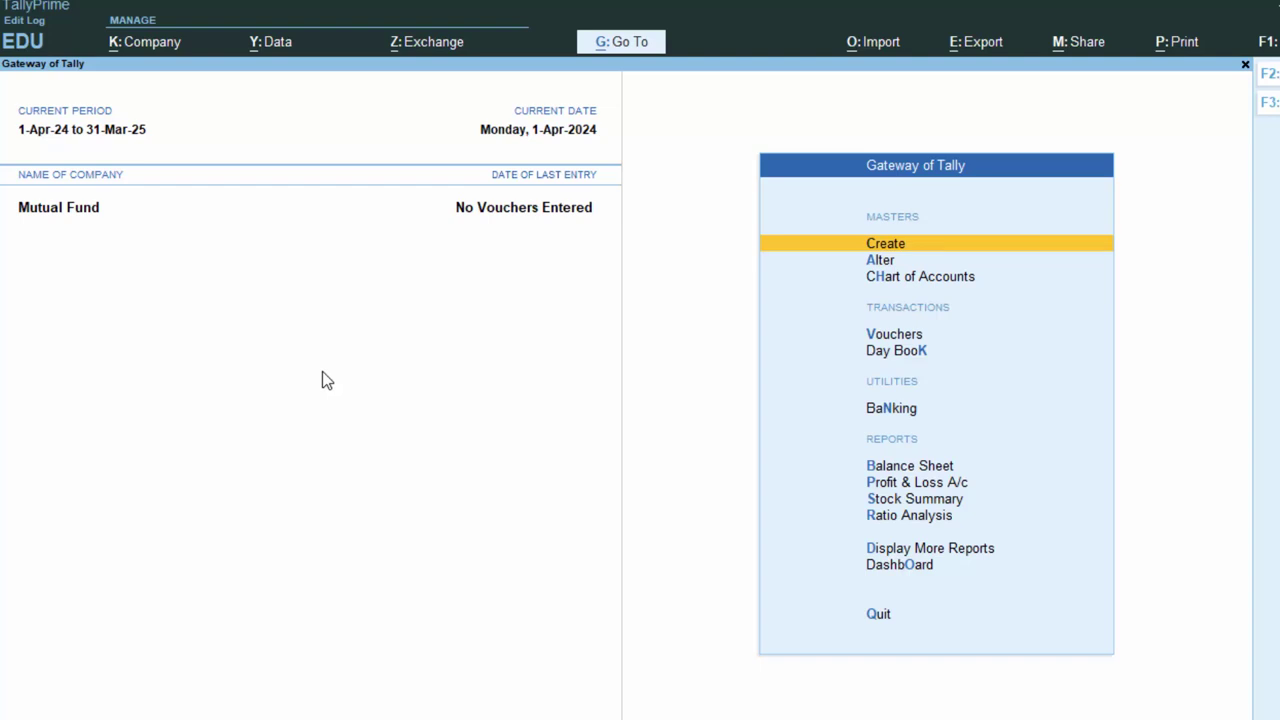
- Open a Payment voucher and create a new ledger named Capital A/c from it
key("v")
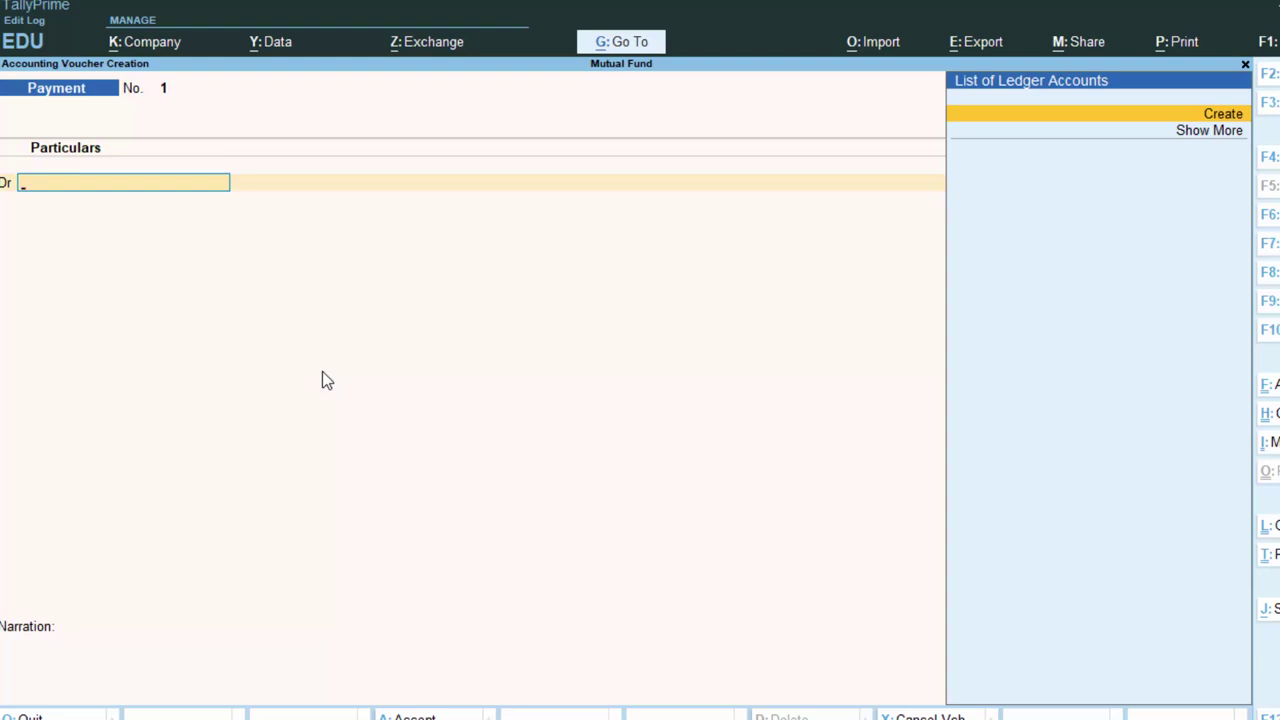
key("alt+c")
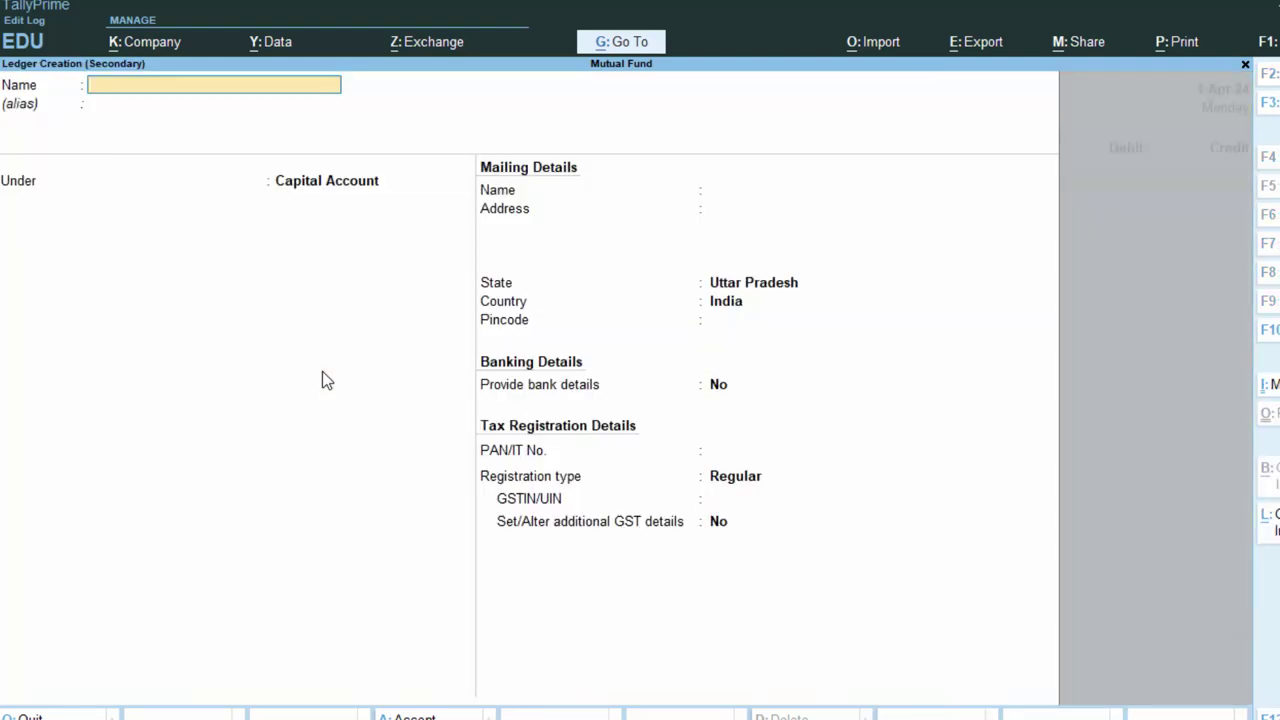
type("Capi")
type("tal A/c")
key("Return")
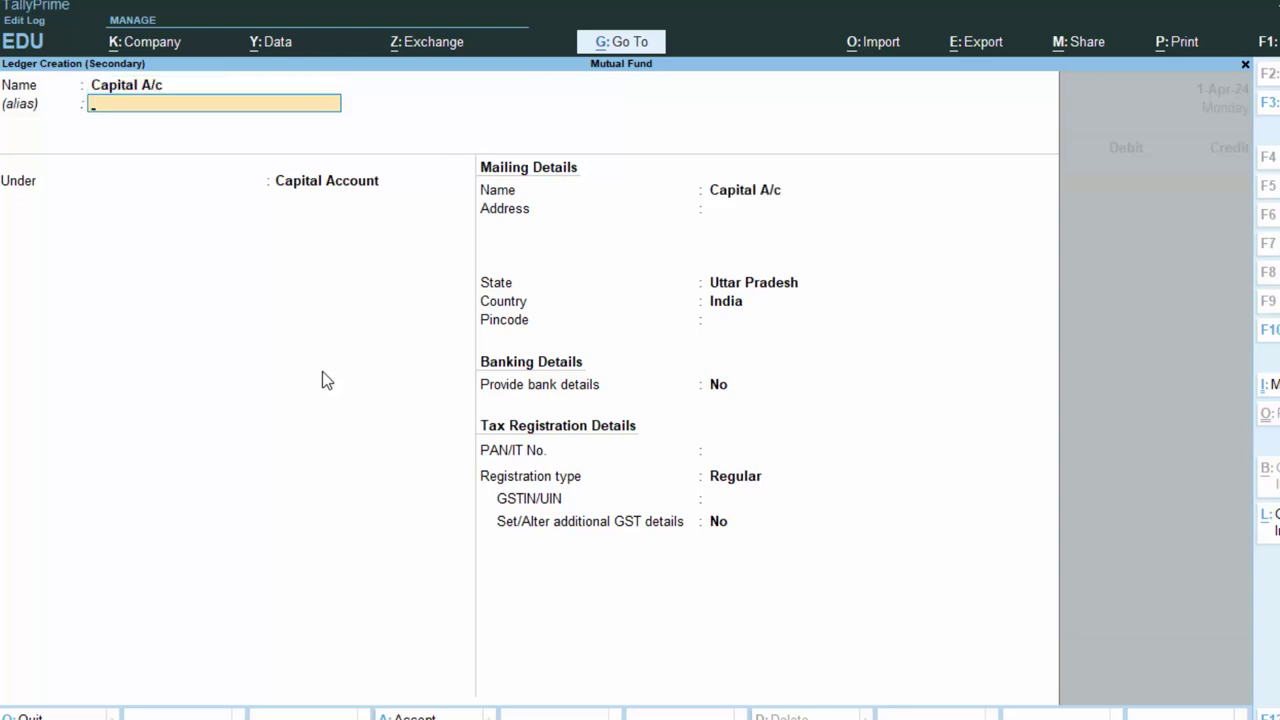
key("Return")
key("Return")
key("Return")
key("Return")
key("Return")
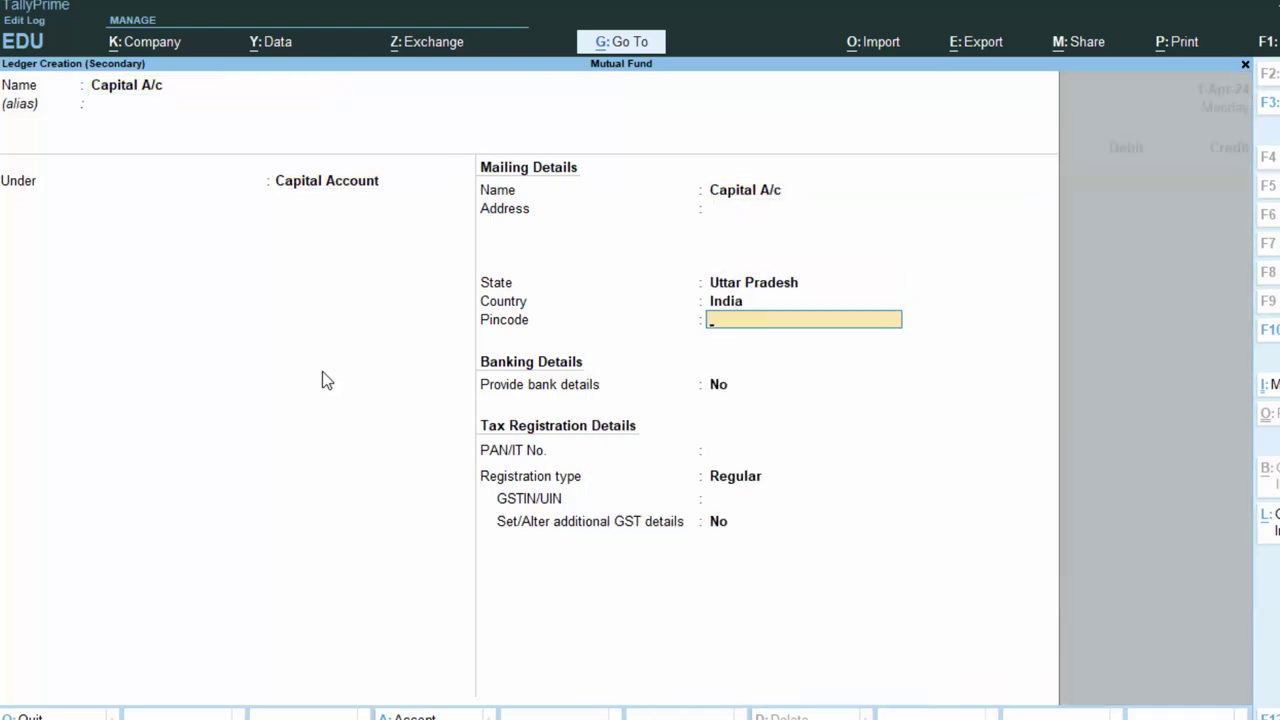
key("Return")
key("Return")
key("Return")
key("Return")
key("Return")
key("Return")
key("Return")
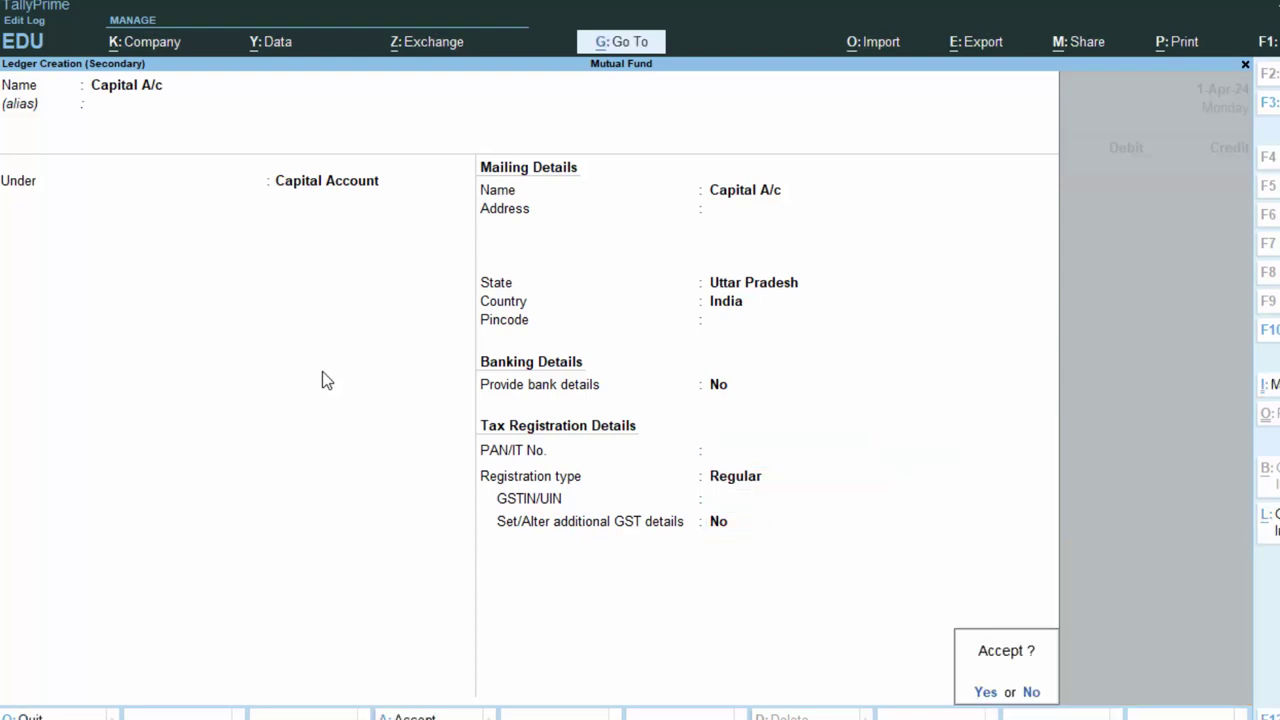
- Debit Capital A/c 6,00,000 and credit Cash for the same amount
key("Return")
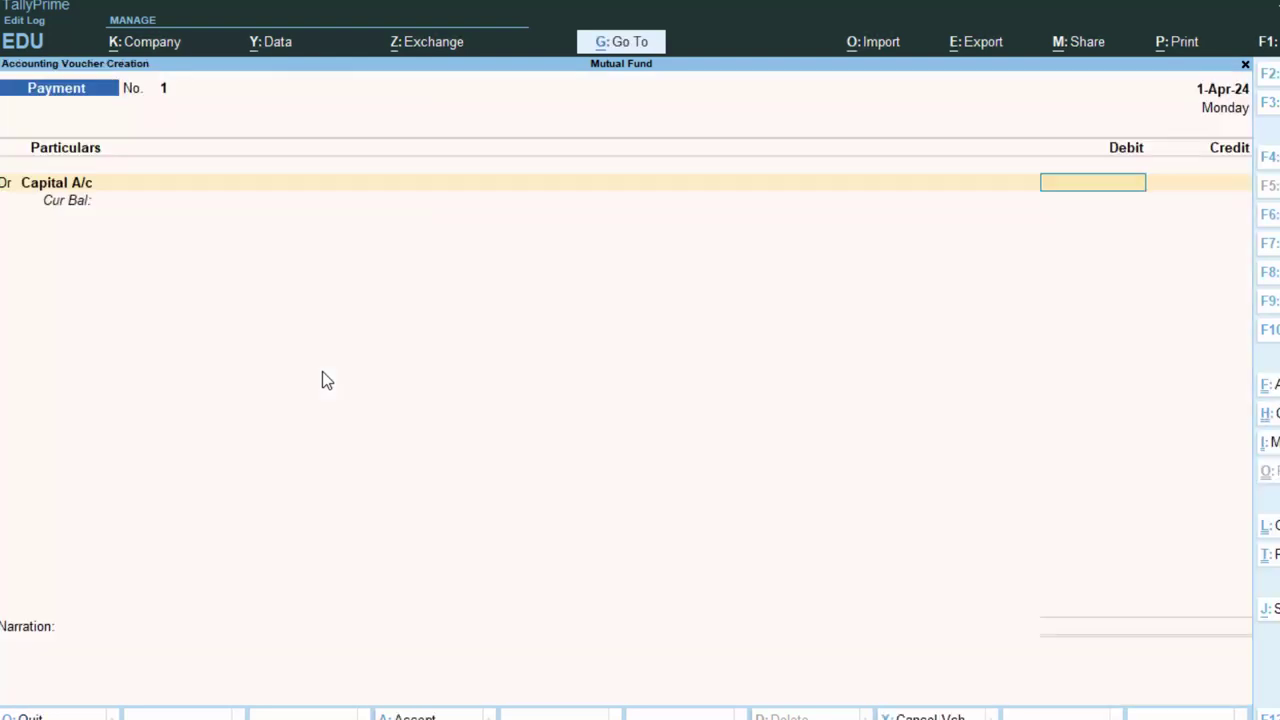
type("60000")
type("0")
key("Return")
key("Return")
key("Down")
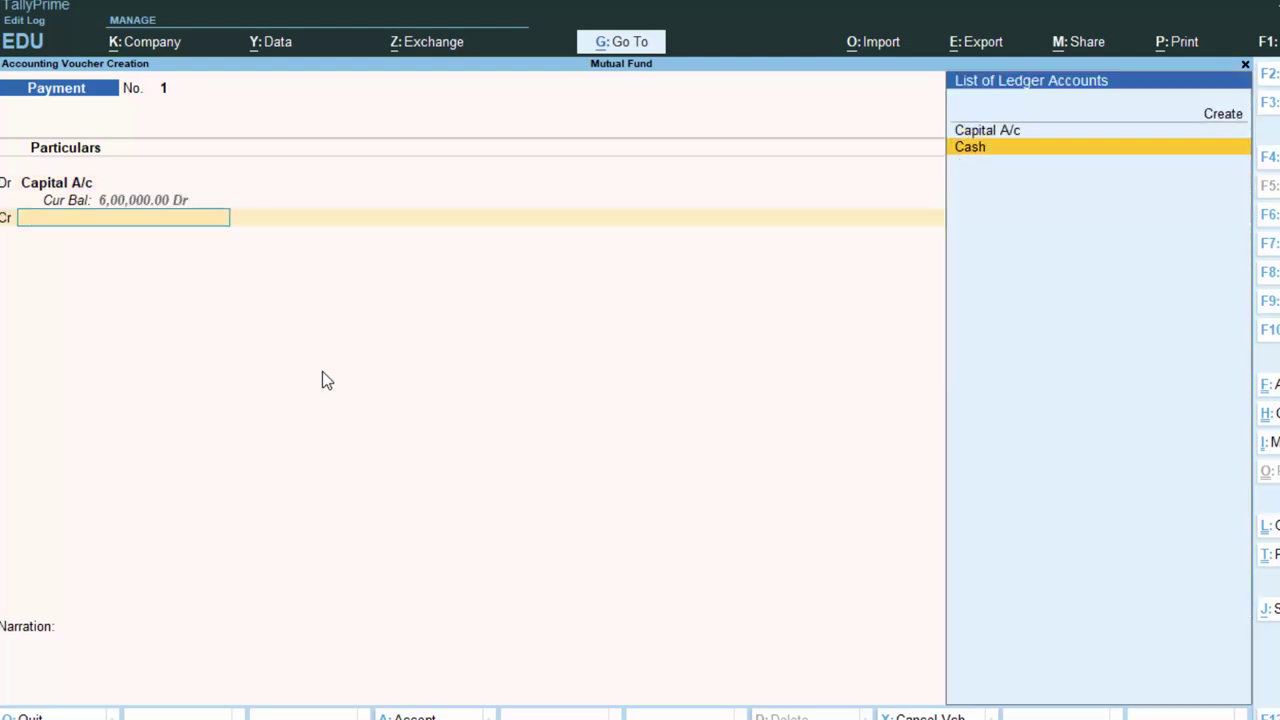
key("Return")
key("Return")
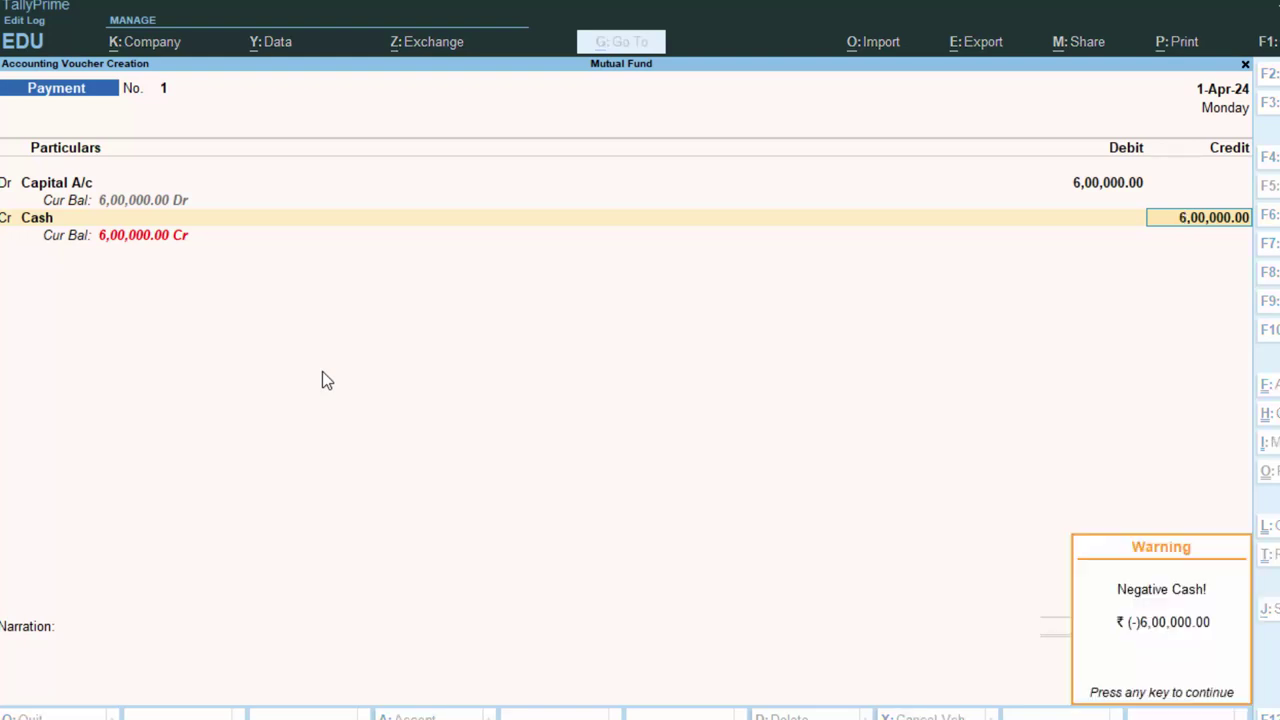
key("Return")
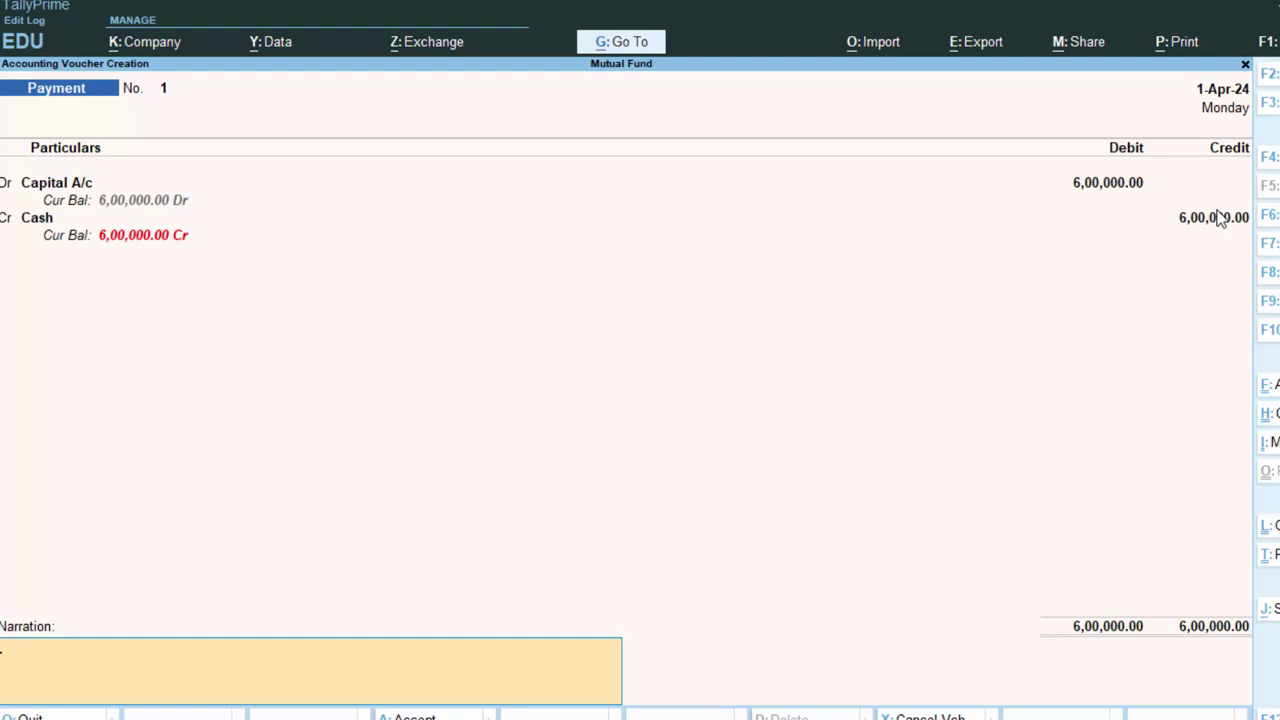
left_click(1270, 216)
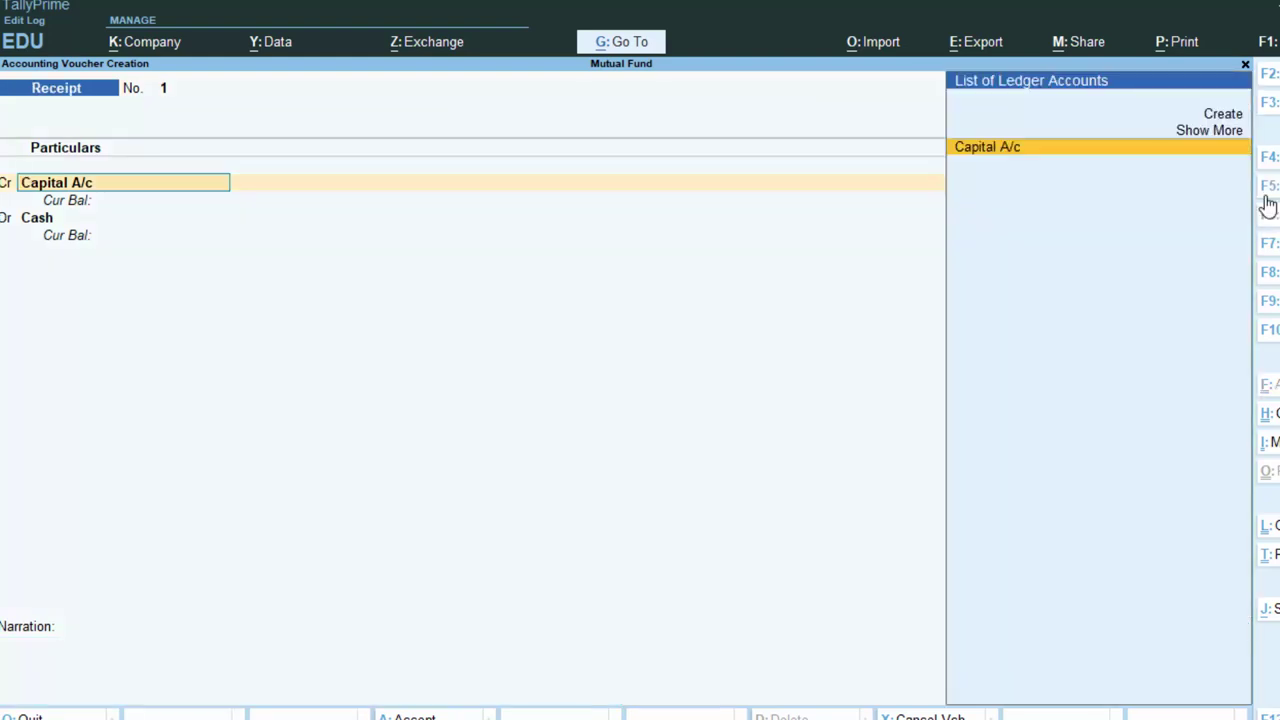
key("Return")
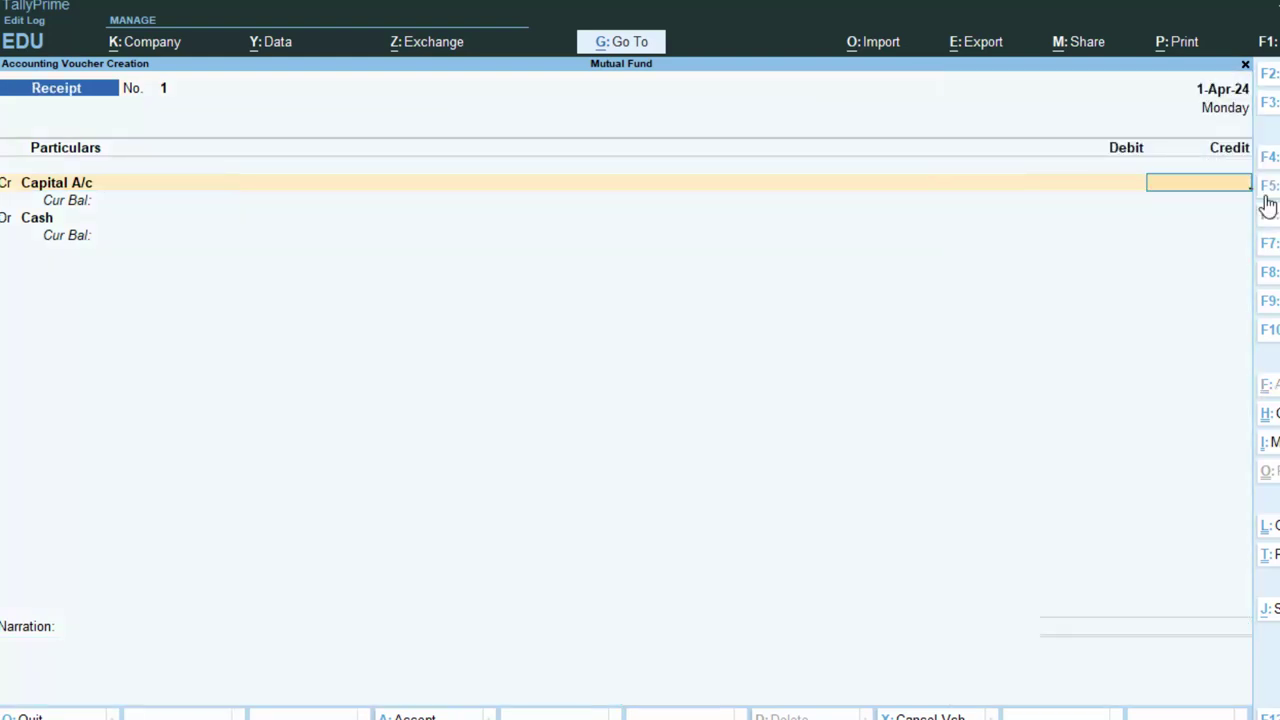
type("6,00,000")
key("Return")
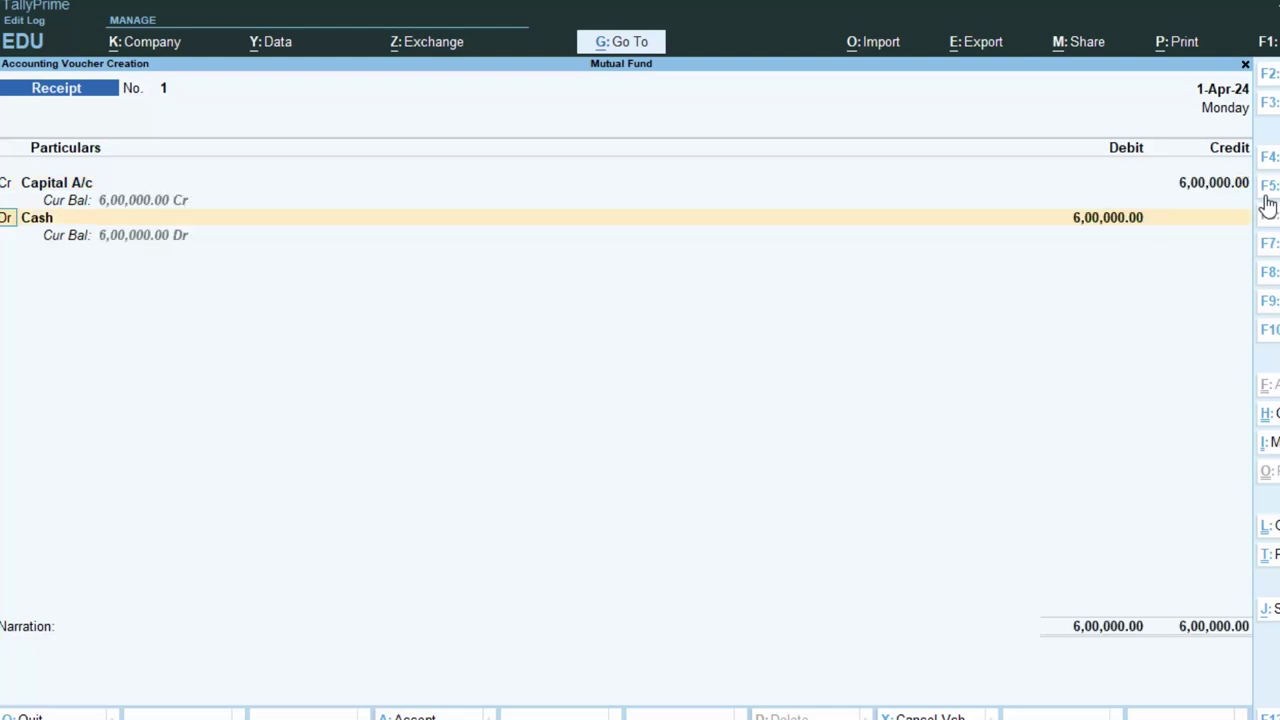
key("Return")
key("Return")
key("Return")
key("Return")
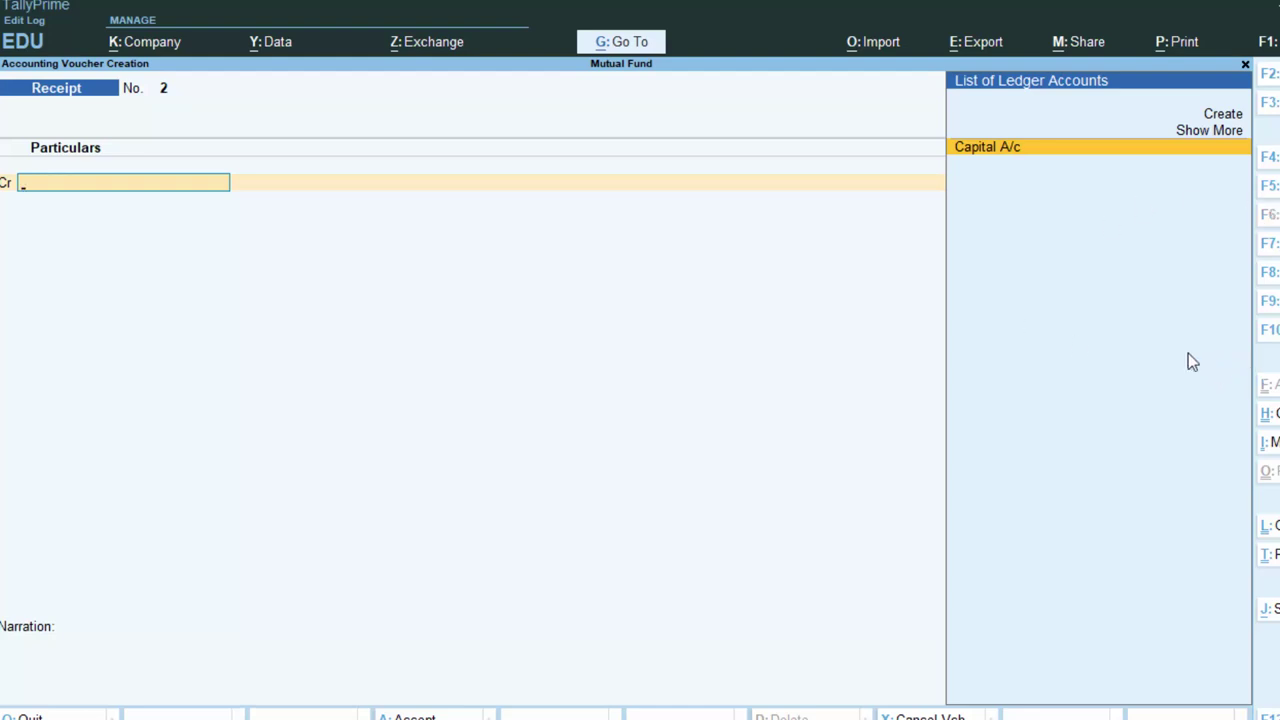
key("Escape")
key("Return")
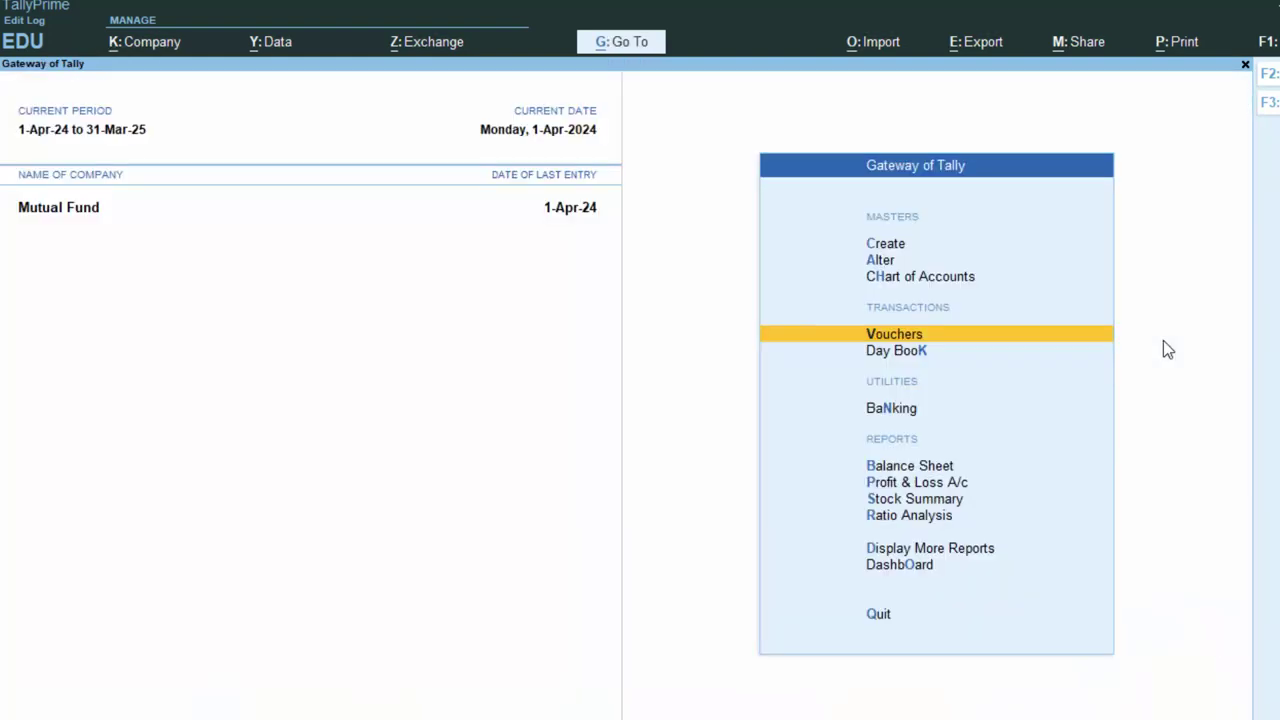
key("Return")
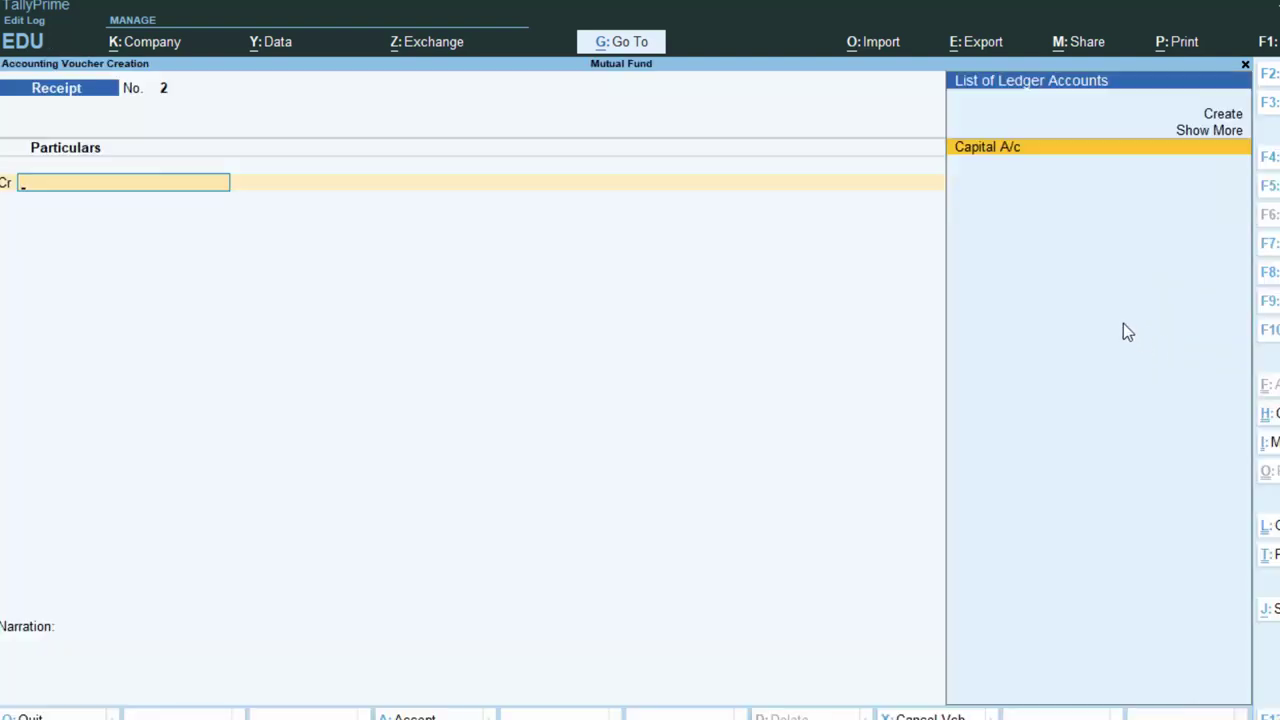
key("Escape")
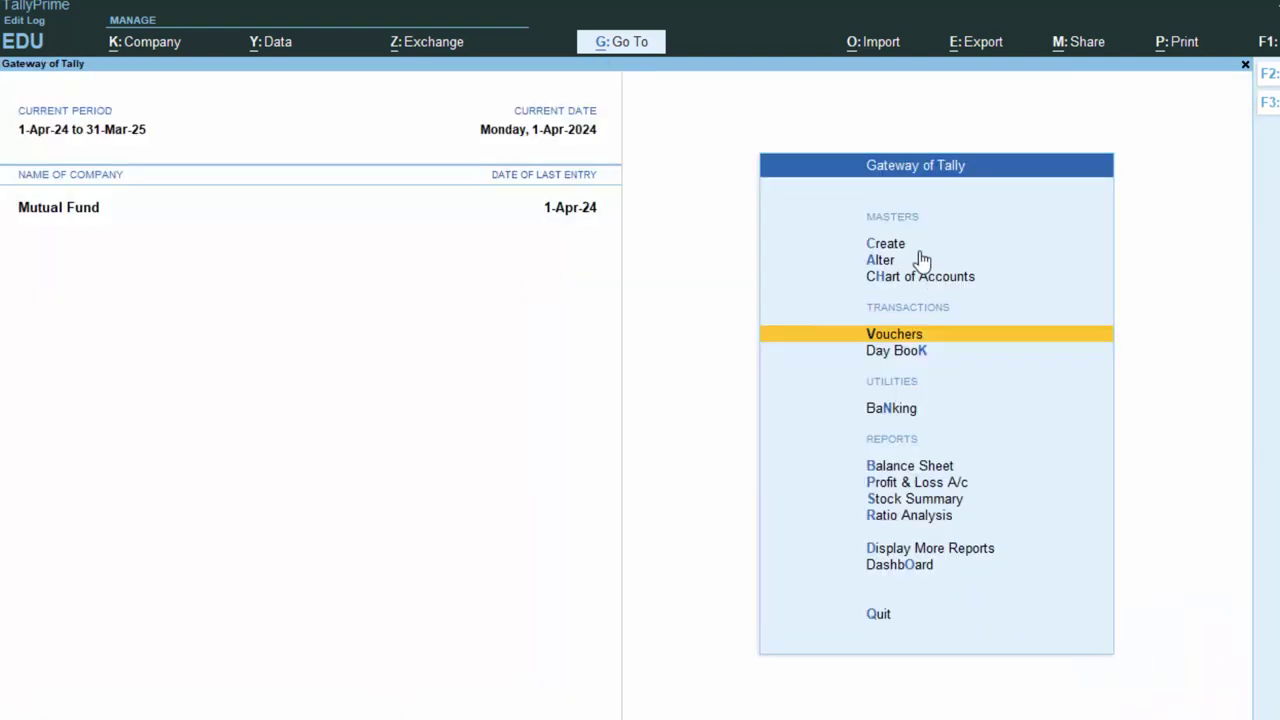
- Create a new ledger named State Bank of India under the Bank Accounts group
left_click(891, 242)
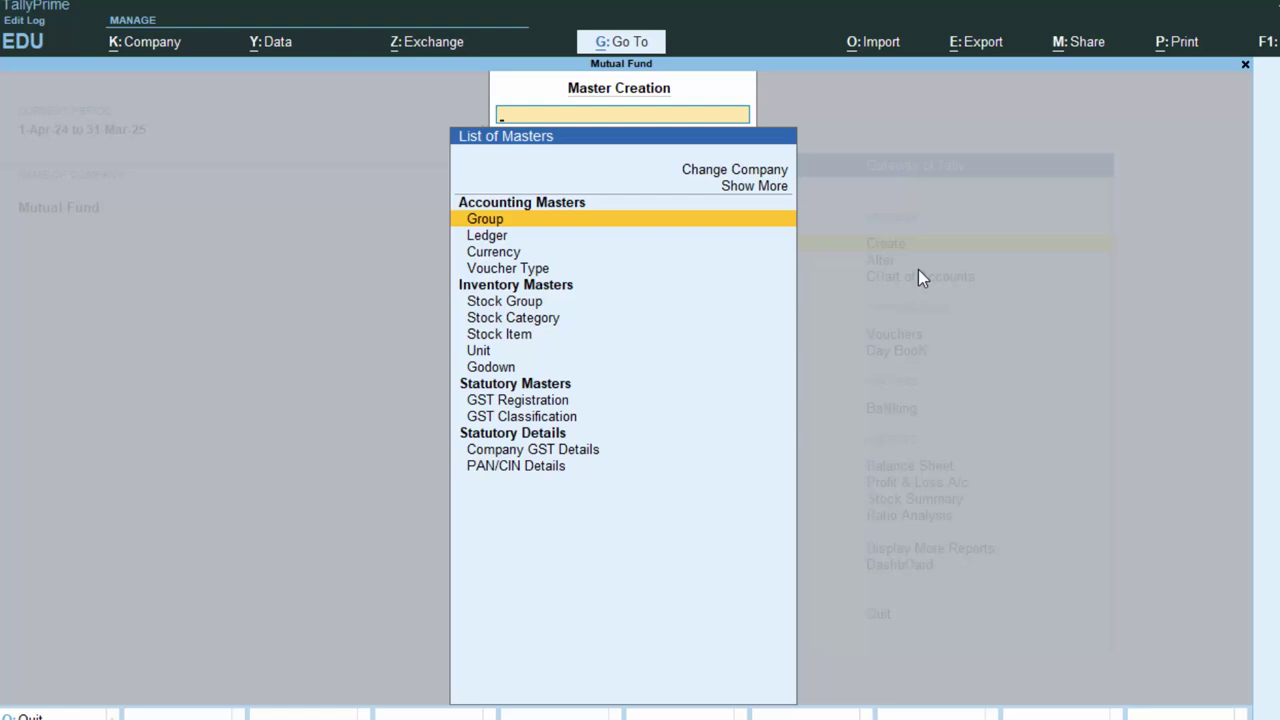
key("Down")
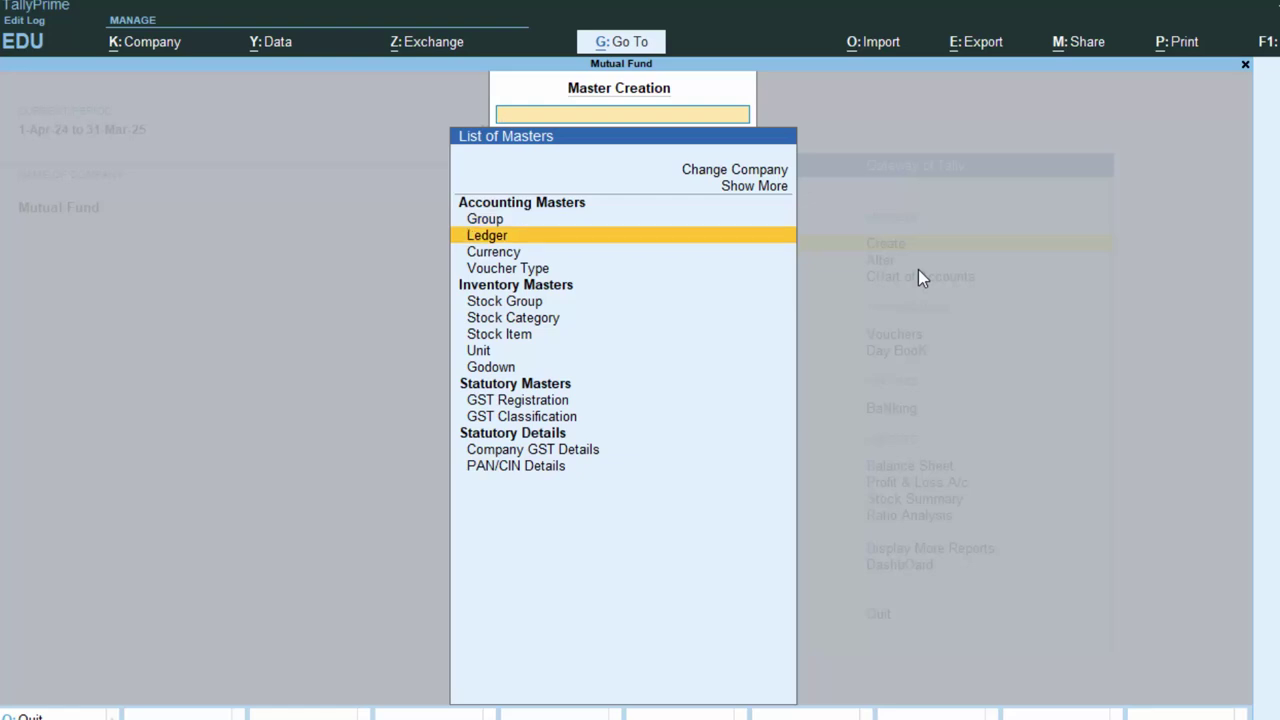
key("Return")
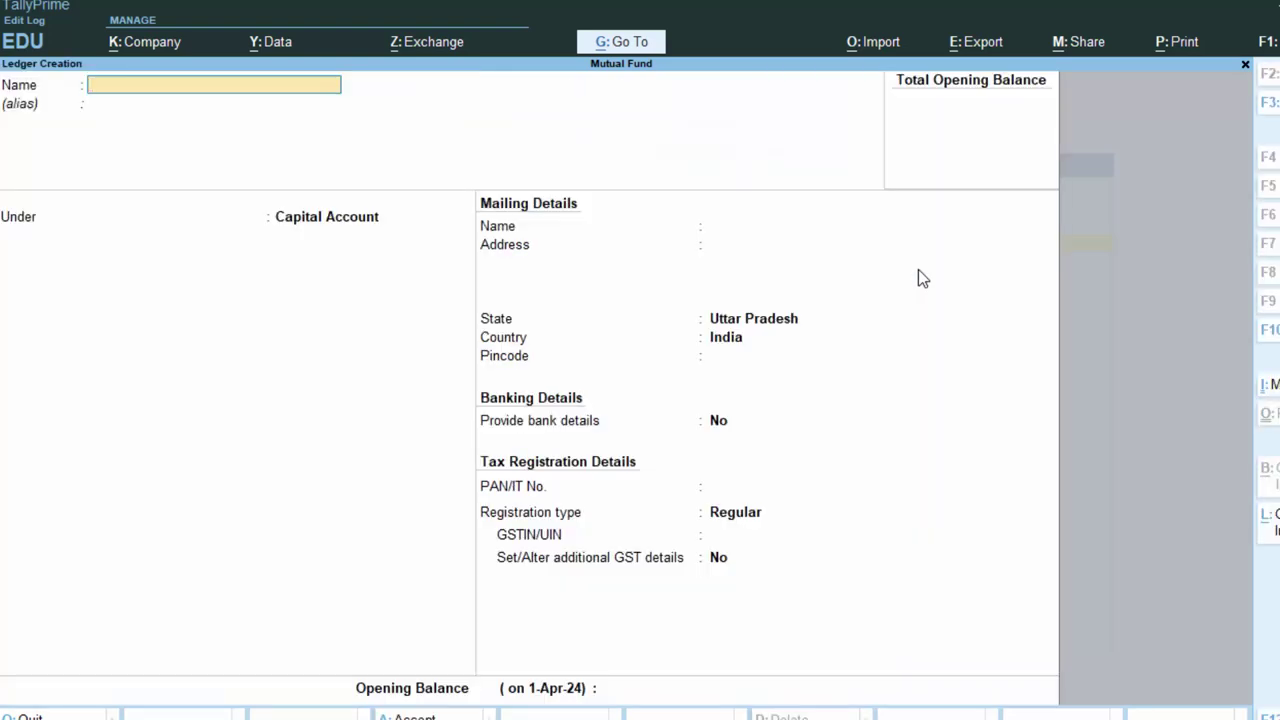
type("S")
type("tate Ba")
type("nk of")
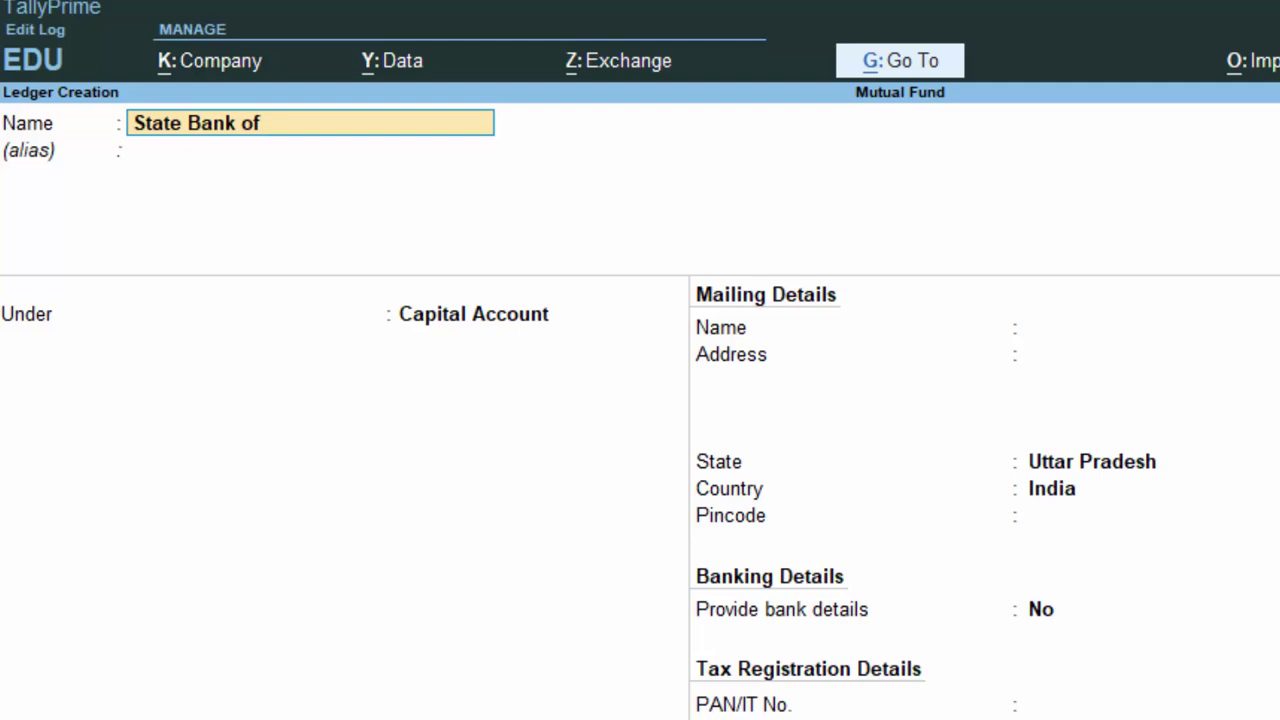
type(" India")
key("Return")
key("Return")
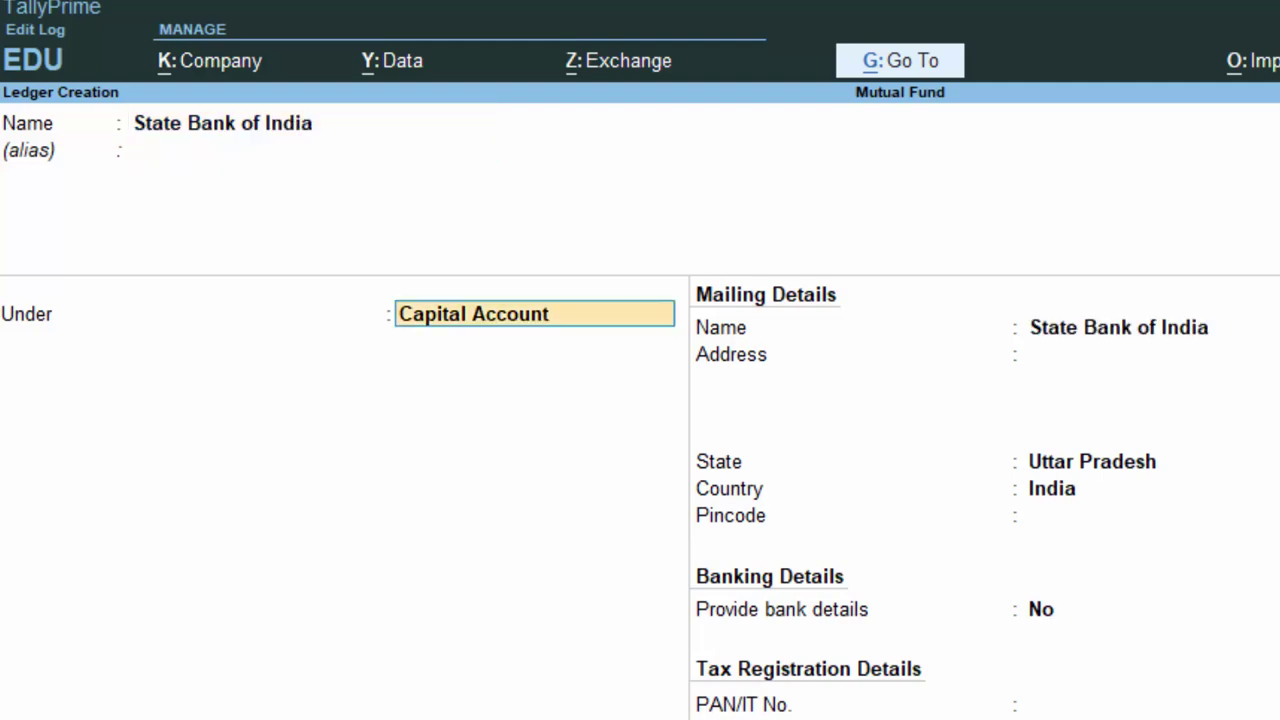
type("B")
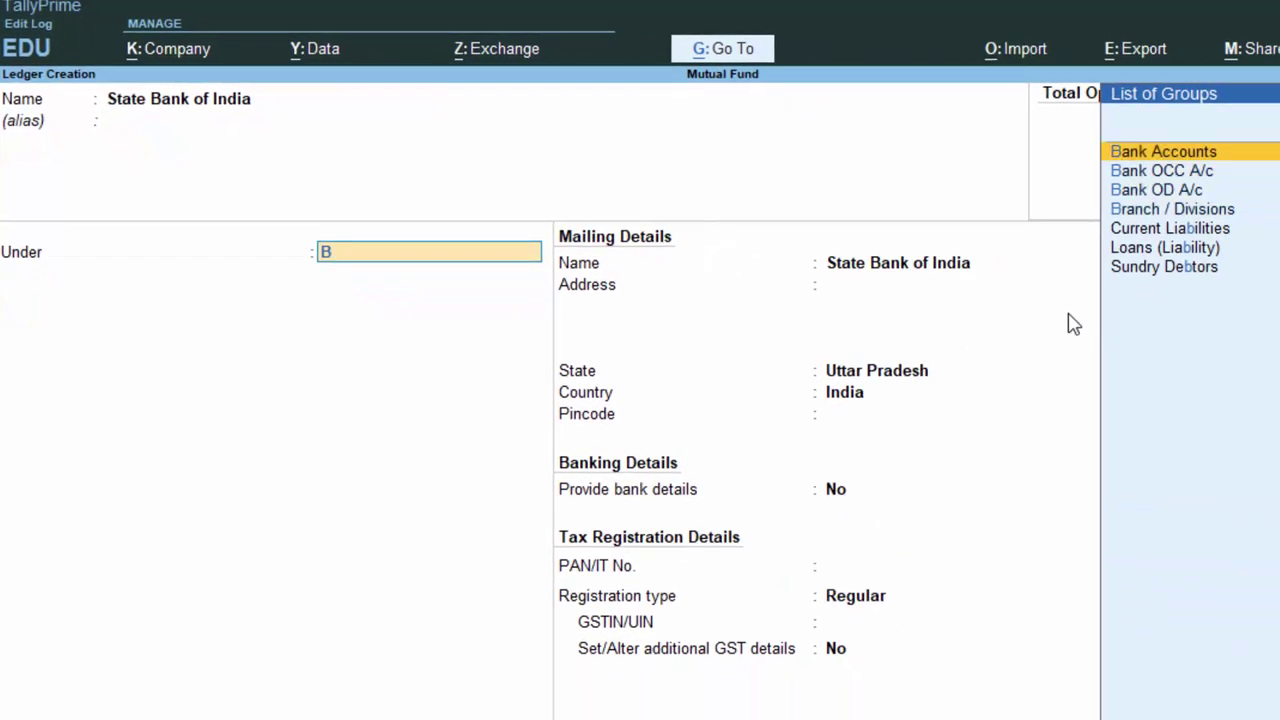
key("Down")
key("Up")
key("Return")
key("Return")
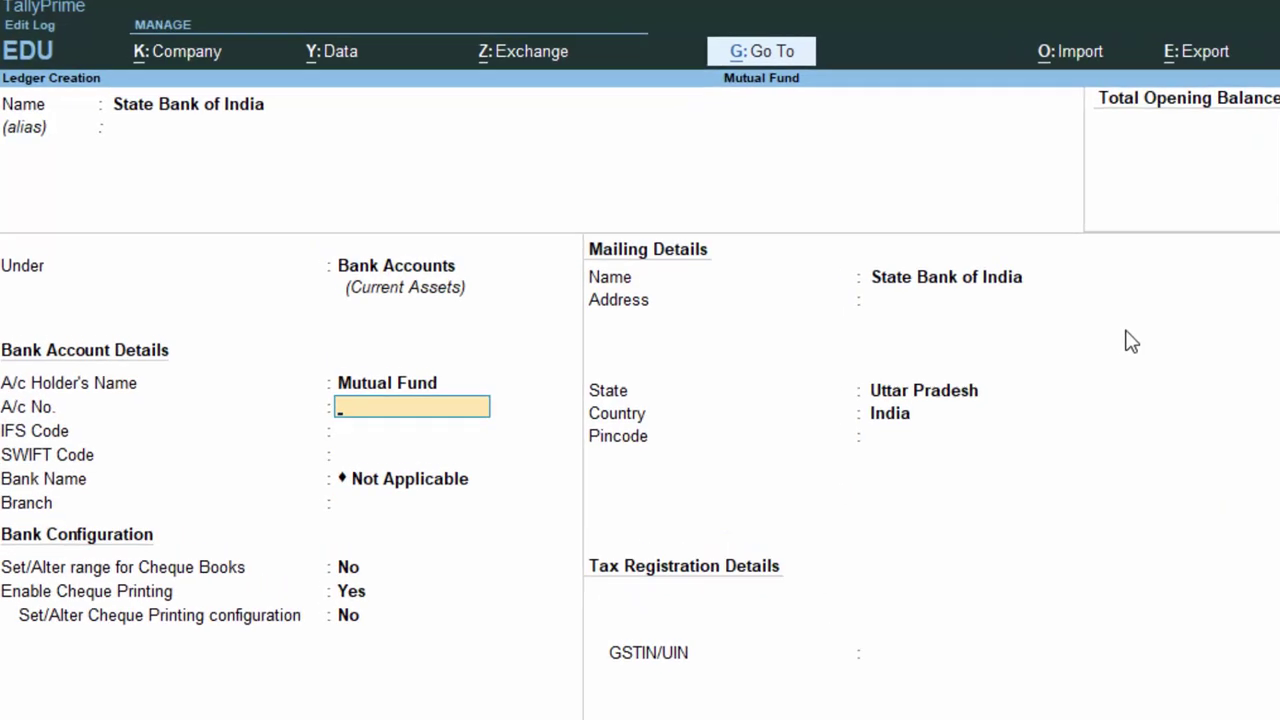
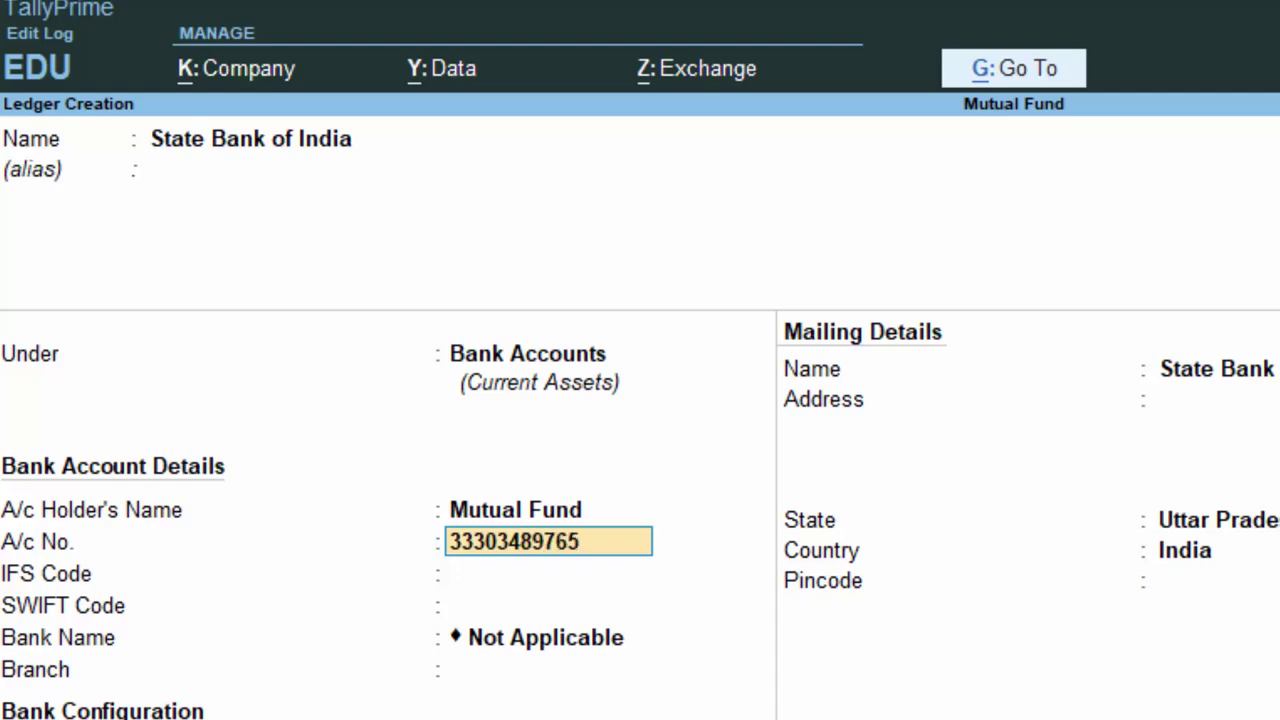
- Enter the bank account number and branch Deoria, keep Uttar Pradesh, and save the ledger
key("Return")
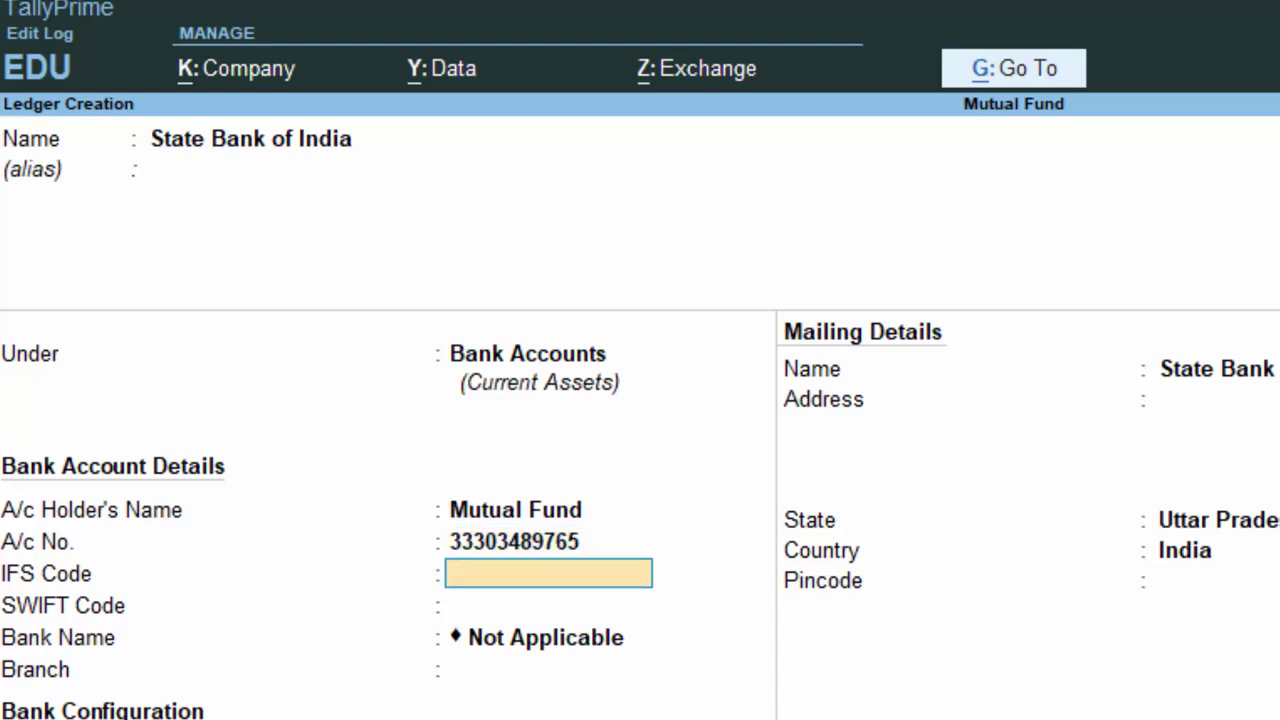
key("Return")
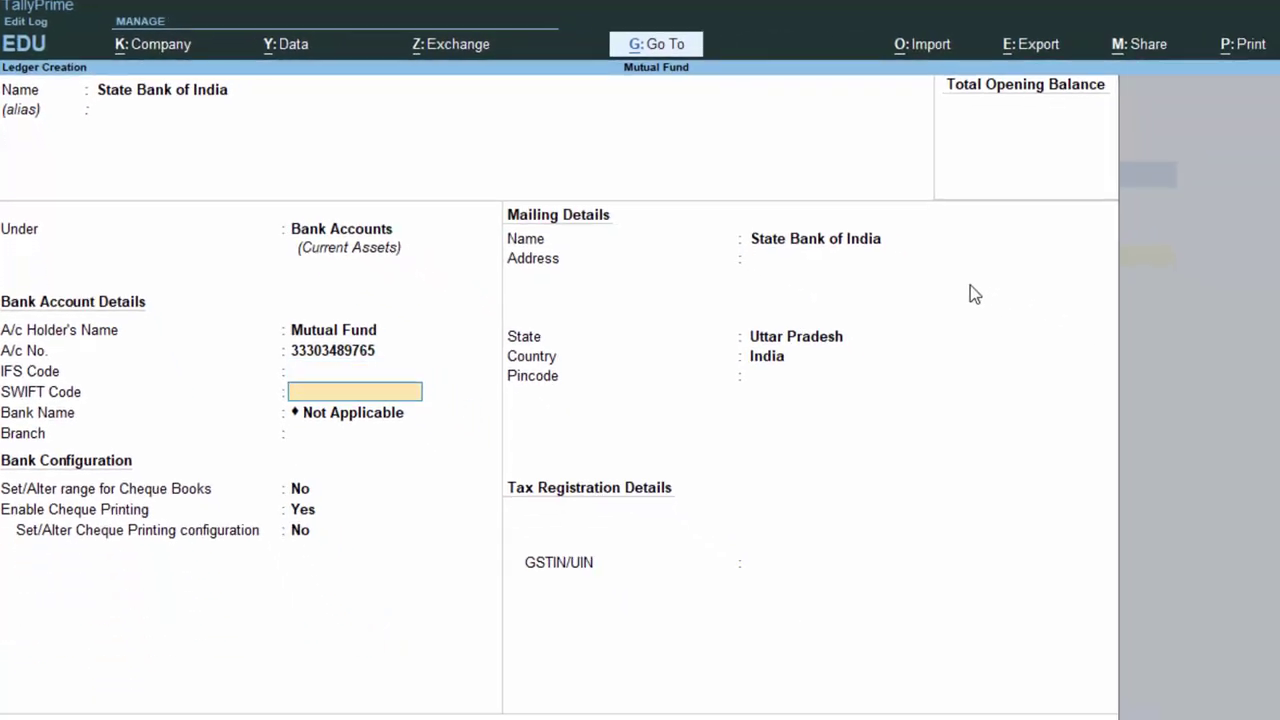
key("Return")
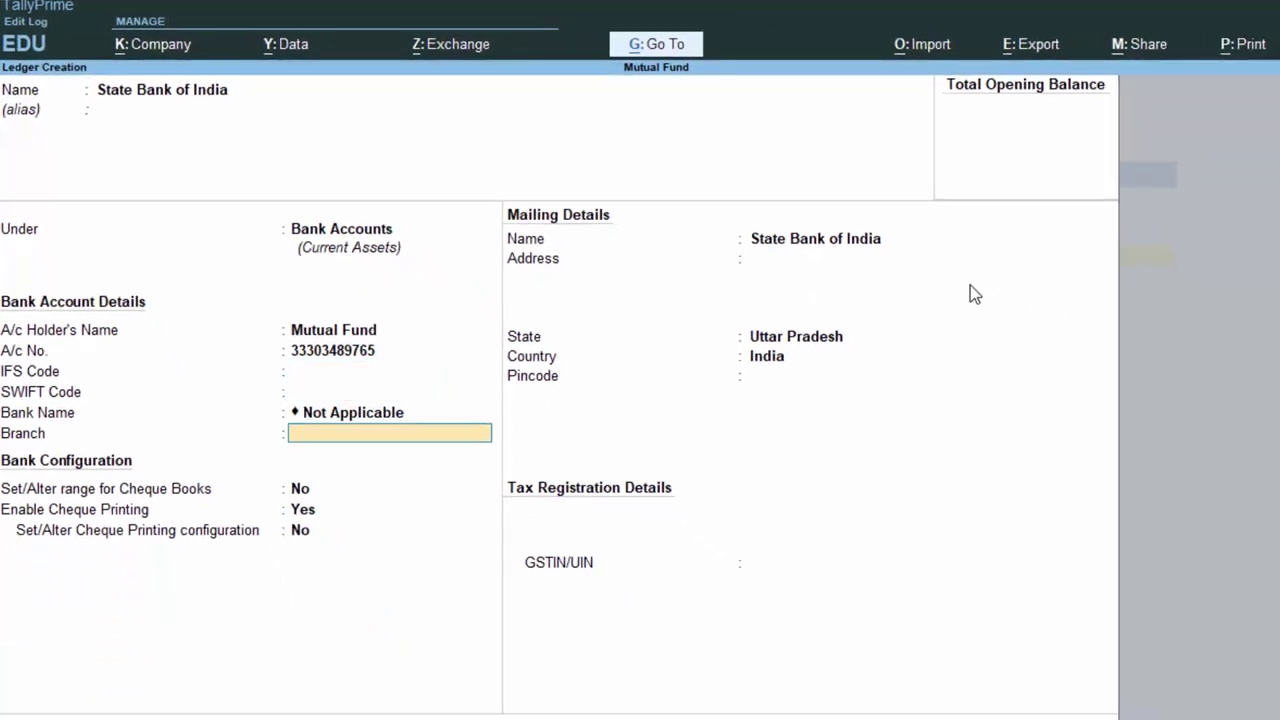
type("Deori")
type("a")
key("Return")
key("Return")
key("Return")
key("Return")
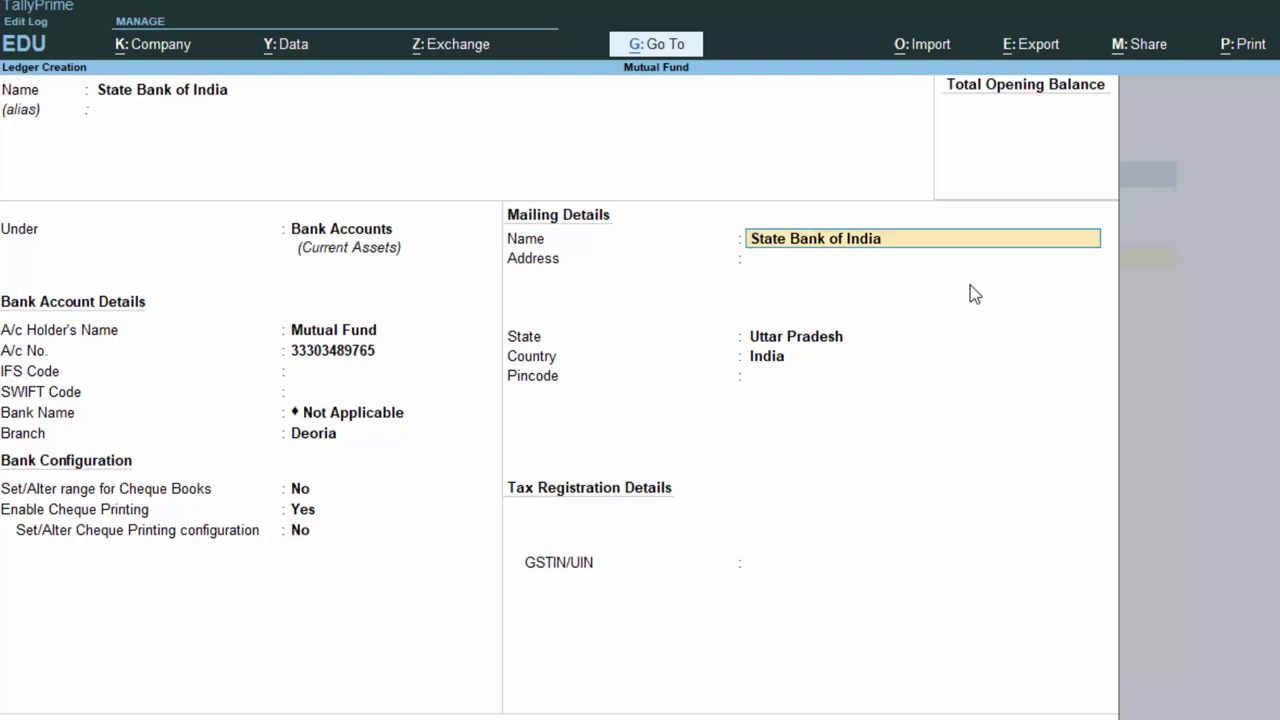
key("Return")
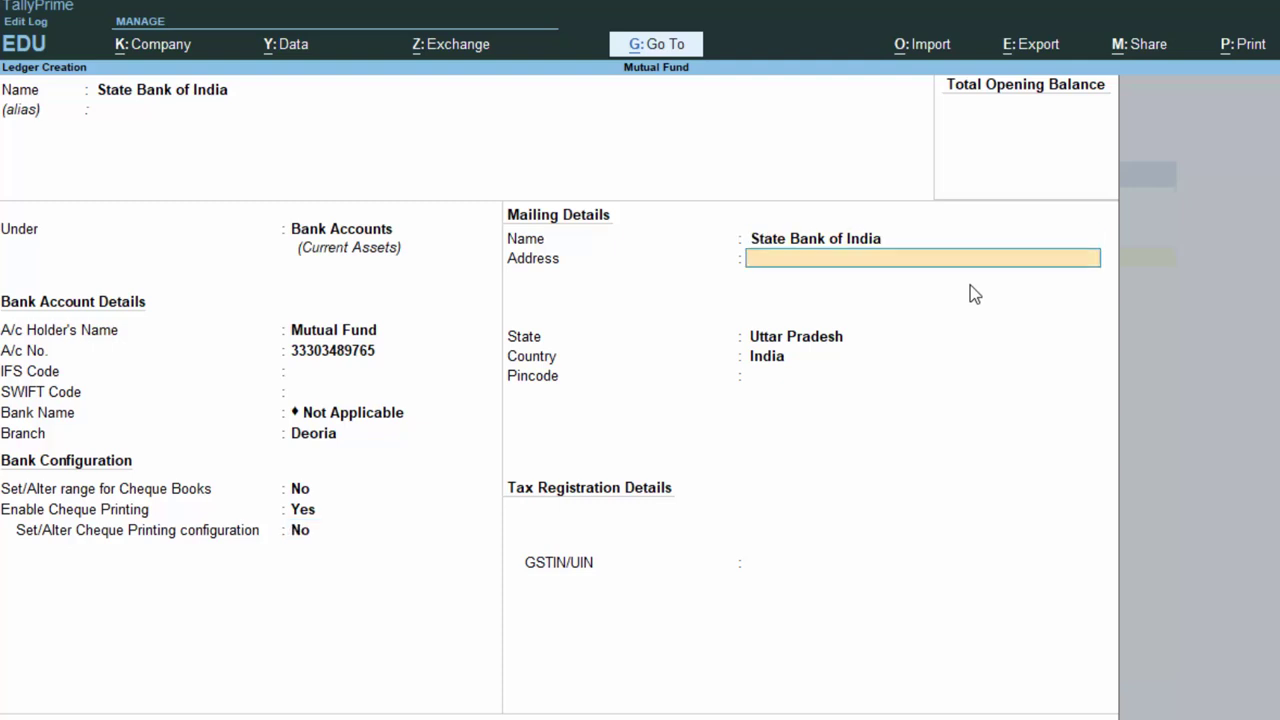
key("Return")
key("Return")
key("Return")
key("Return")
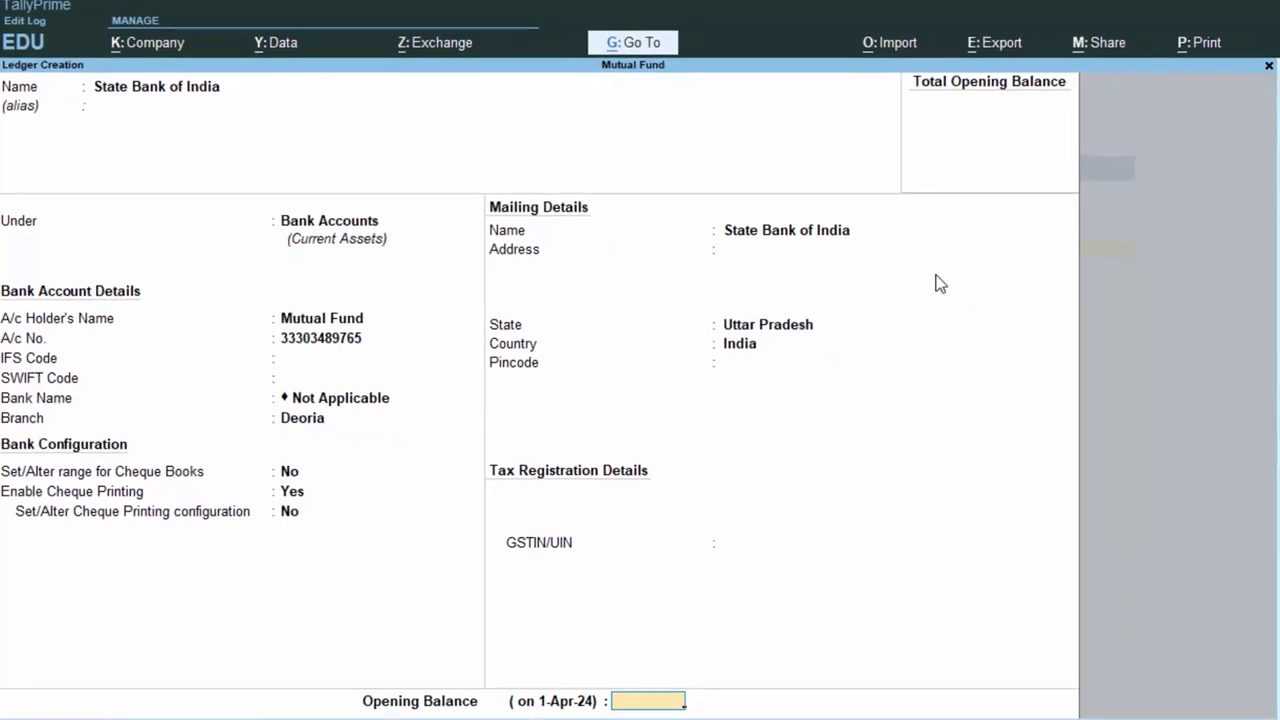
key("Return")
key("Return")
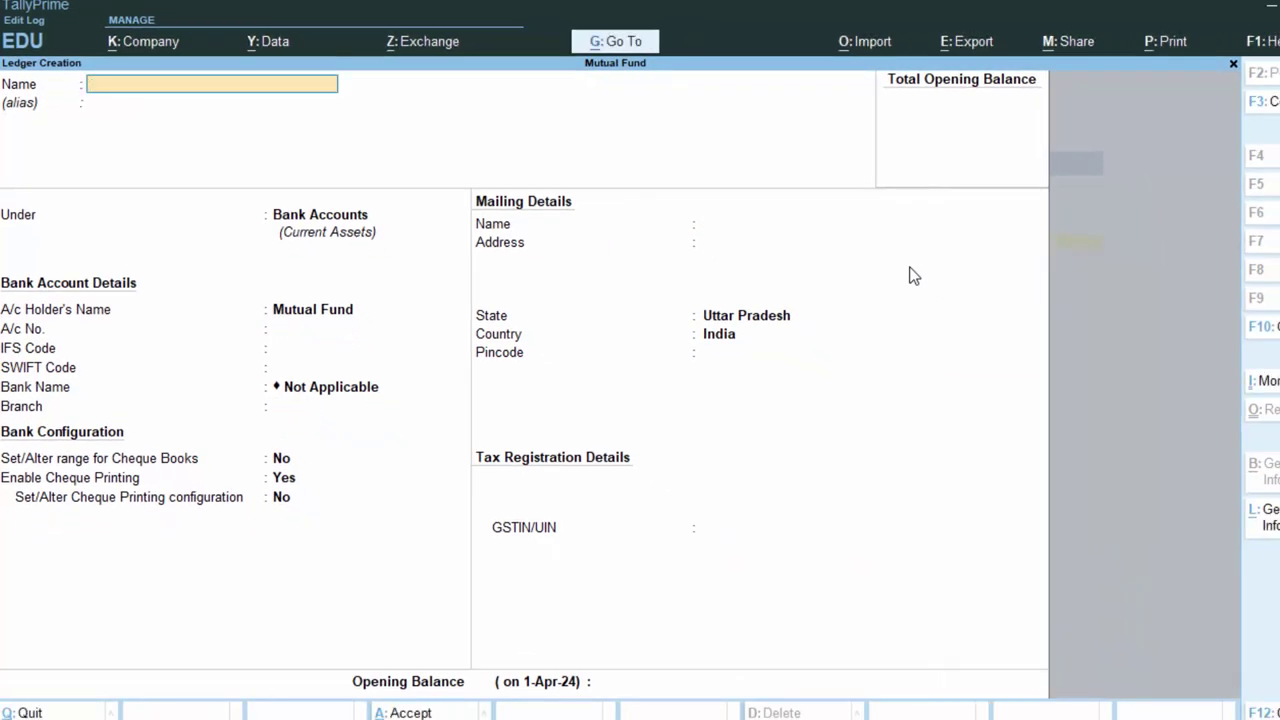
- Back out to Gateway of Tally and open a new Contra voucher
key("Escape")
key("Return")
key("Escape")
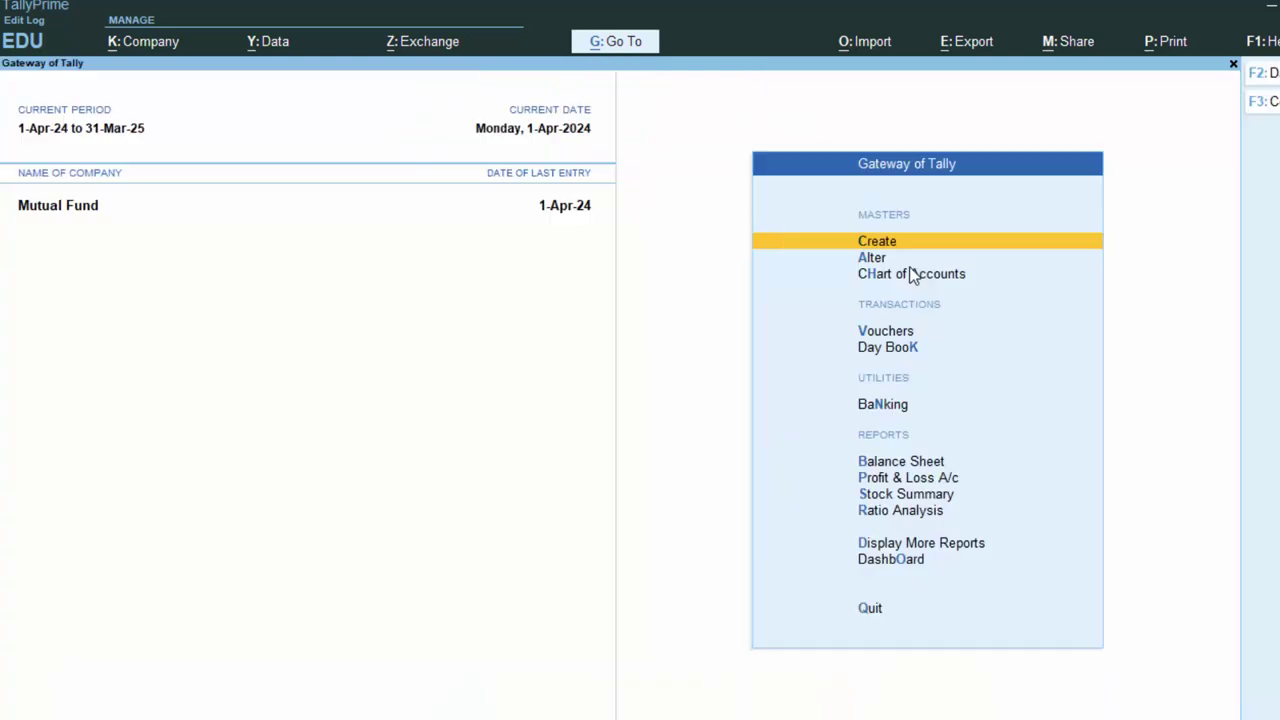
key("v")
key("Escape")
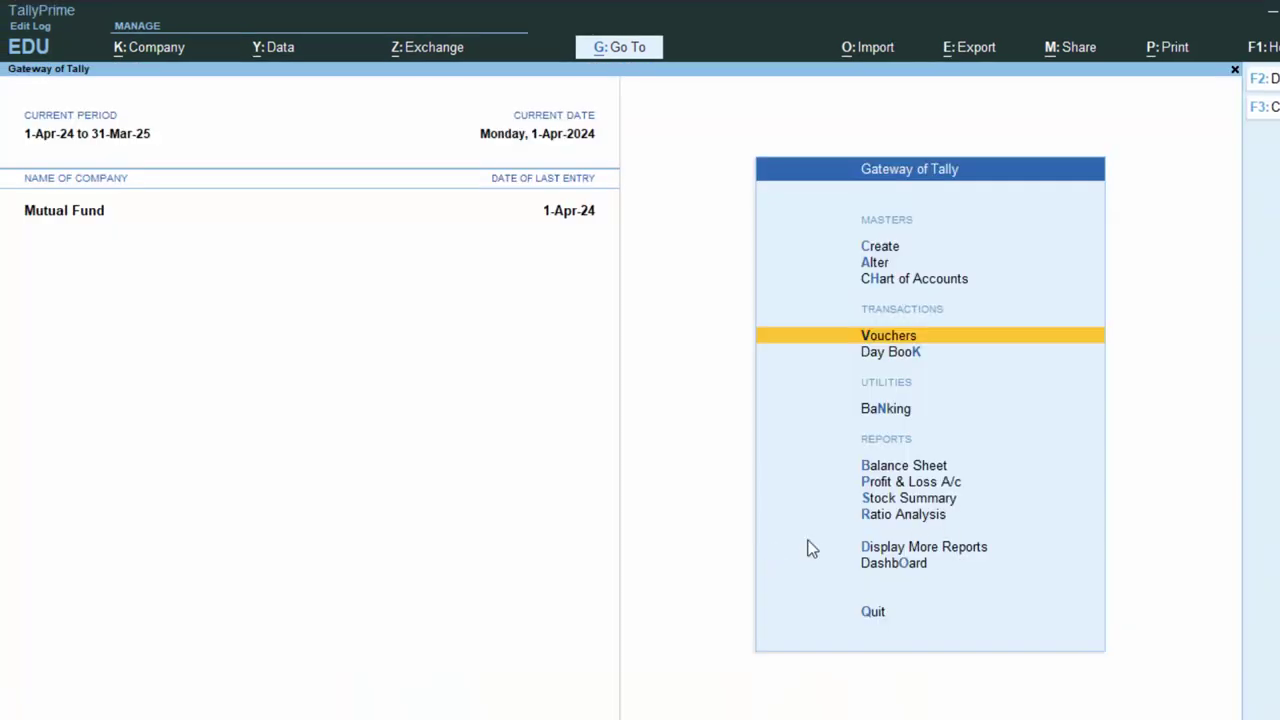
key("Return")
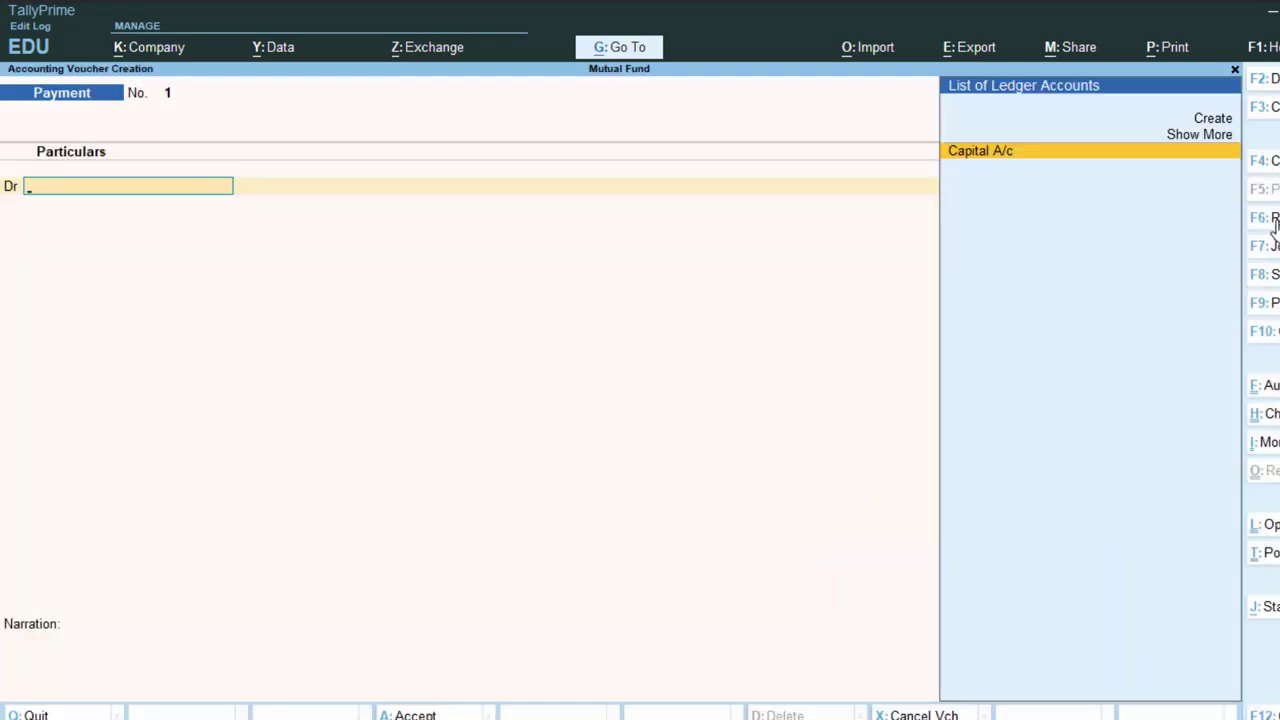
key("F4")
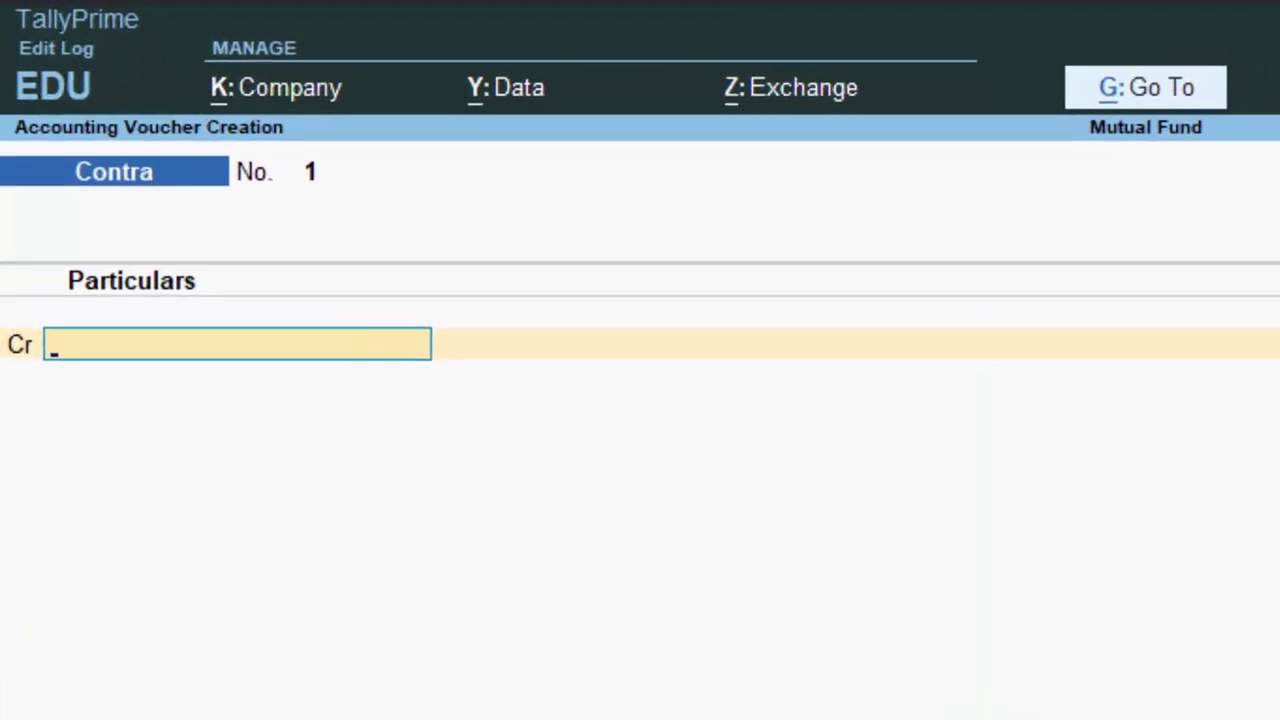
- Set 'Use Cr/Dr instead of To/By' to No and switch the Contra voucher to Single Entry
key("F12")
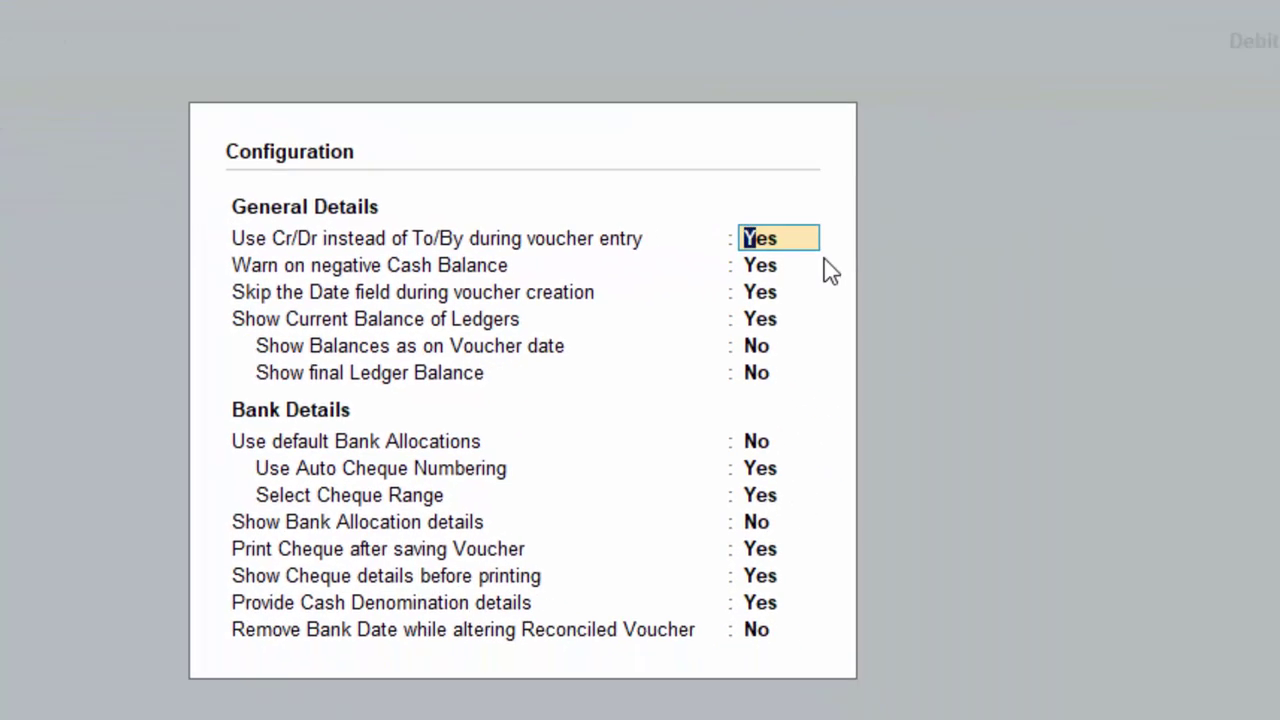
type("n")
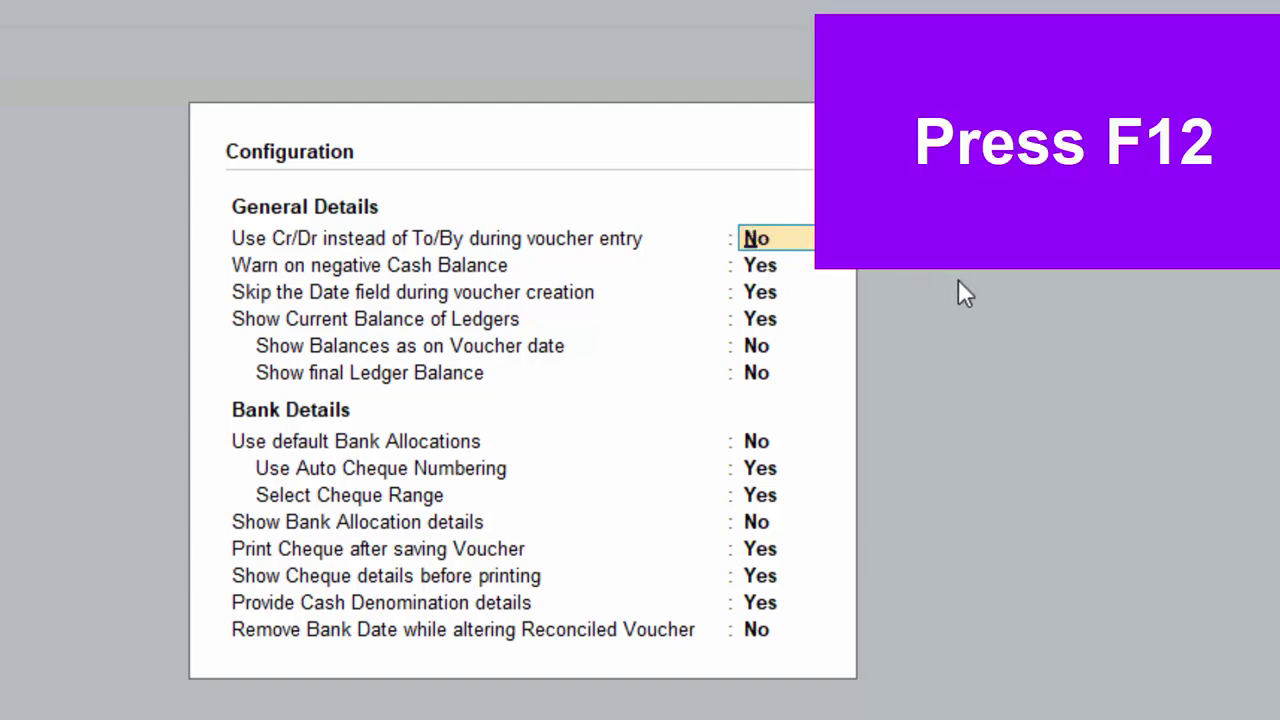
key("Return")
key("Return")
key("Return")
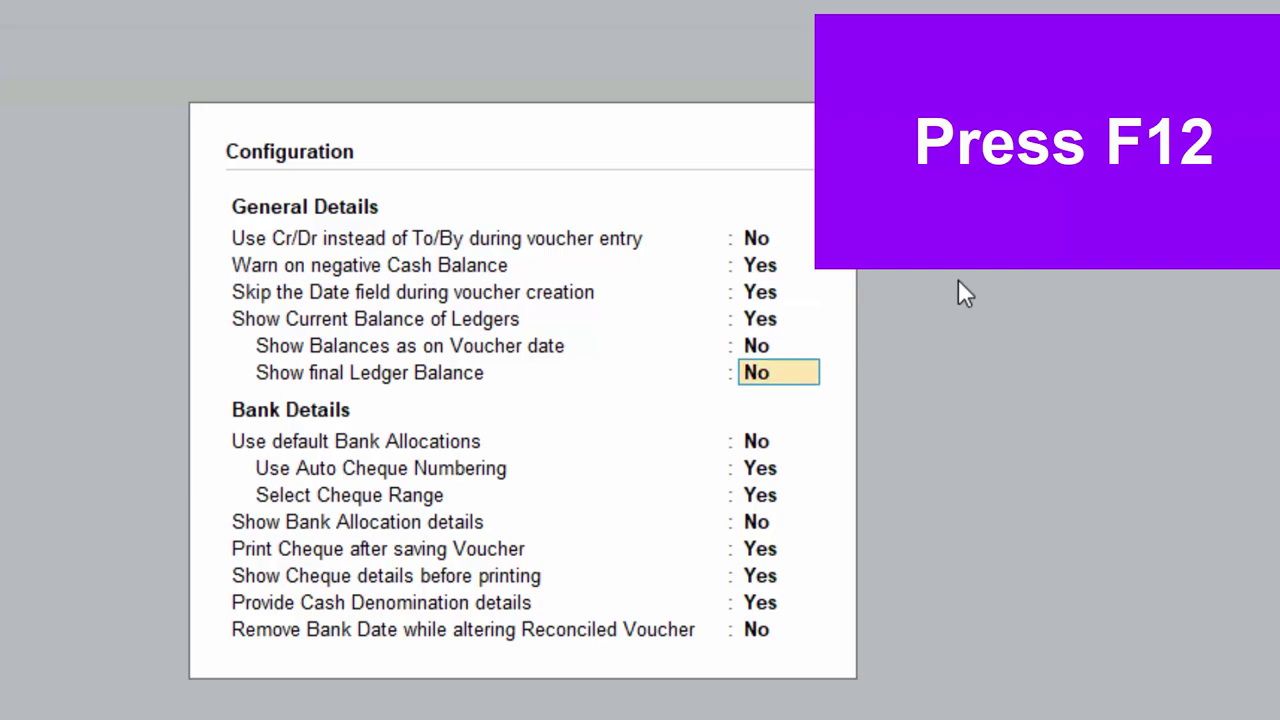
key("Return")
key("Return")
key("Return")
key("Return")
key("Return")
key("Return")
key("Return")
key("Return")
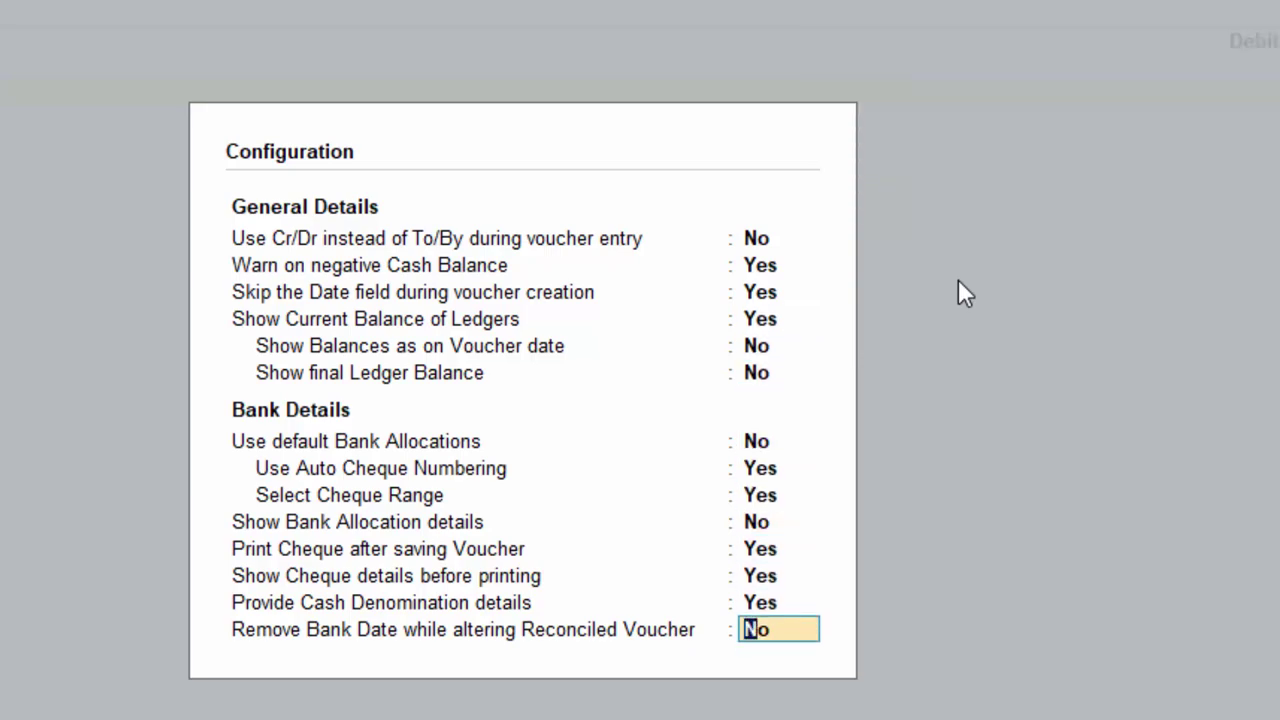
key("Return")
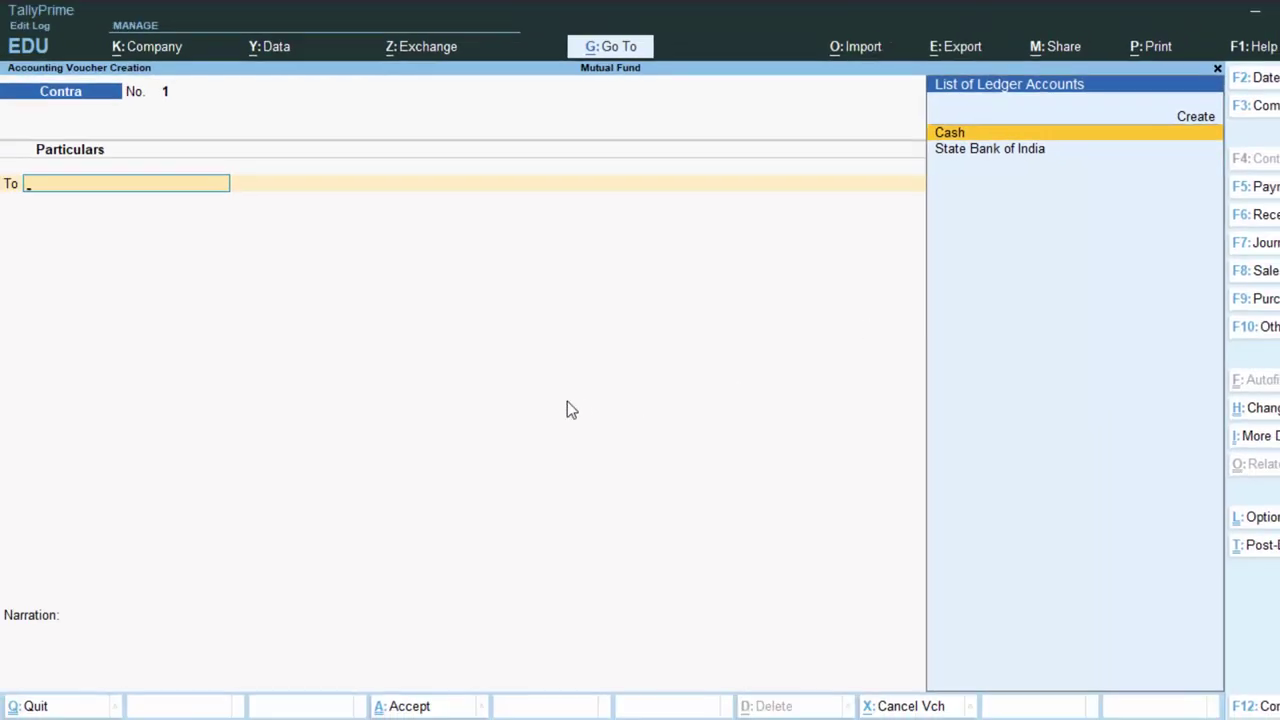
left_click(1276, 413)
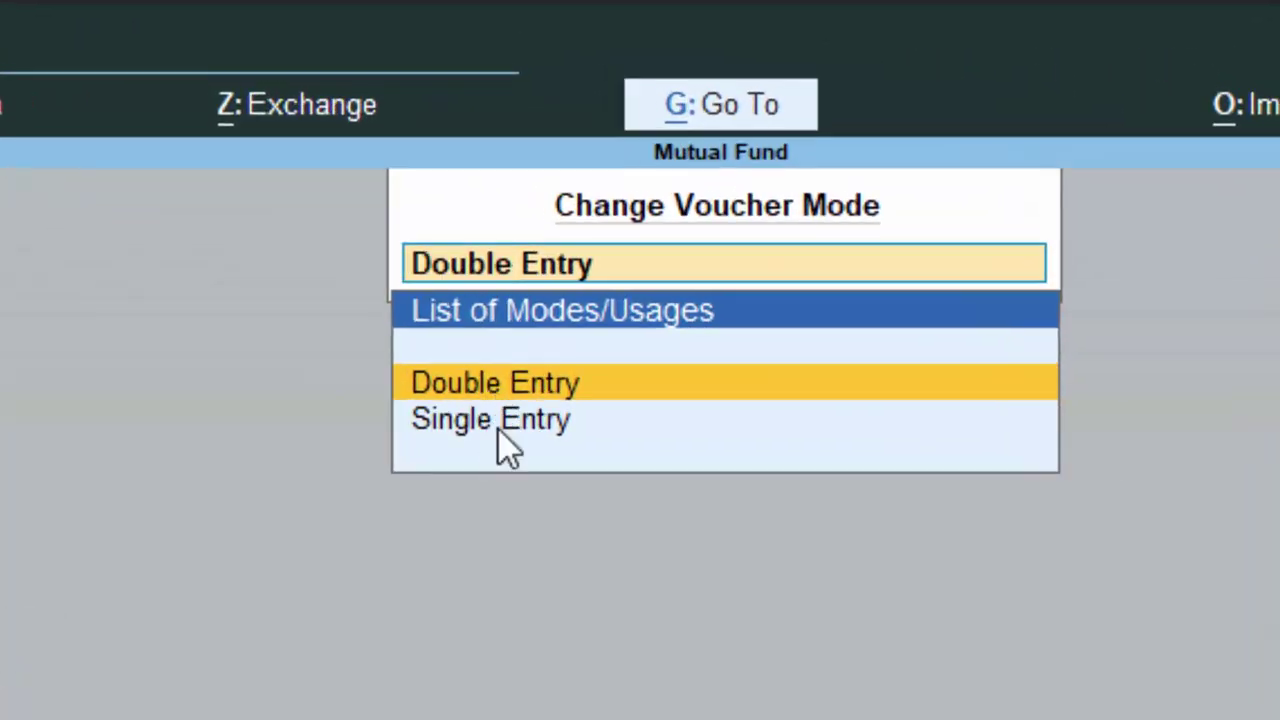
left_click(500, 430)
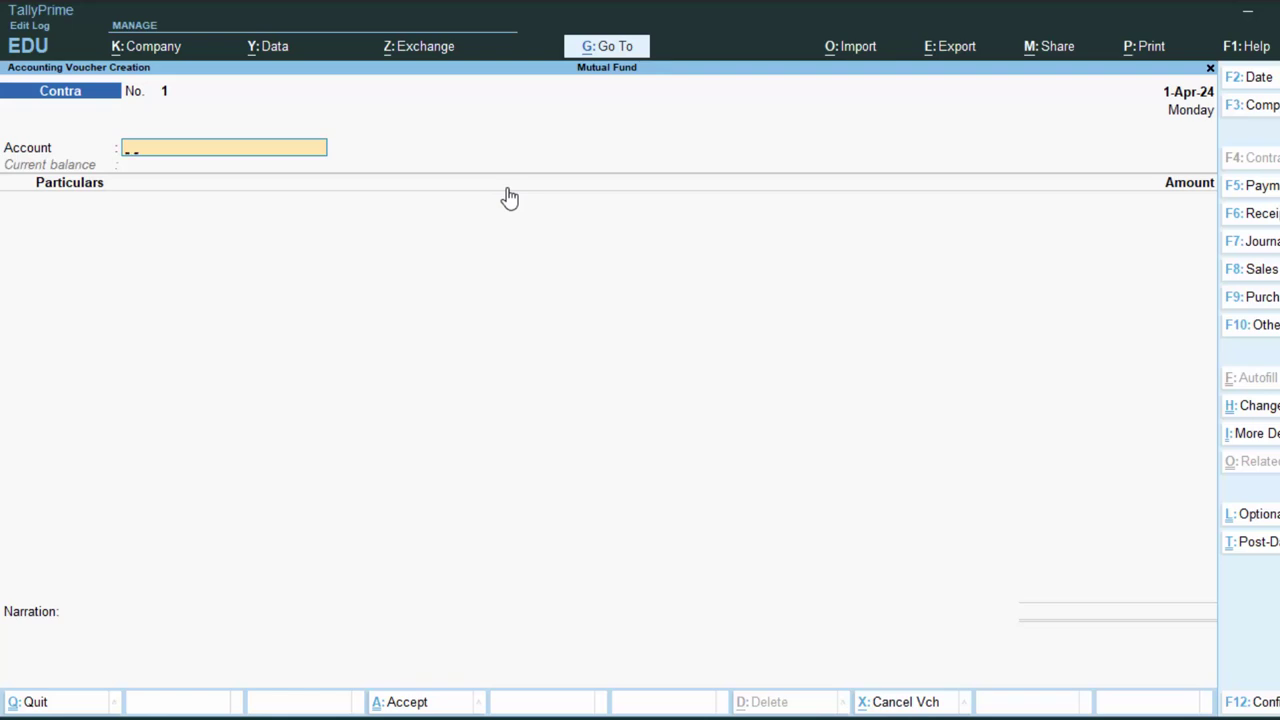
- Choose State Bank of India as the account and enter 70,000 against Cash
type("S")
key("Return")
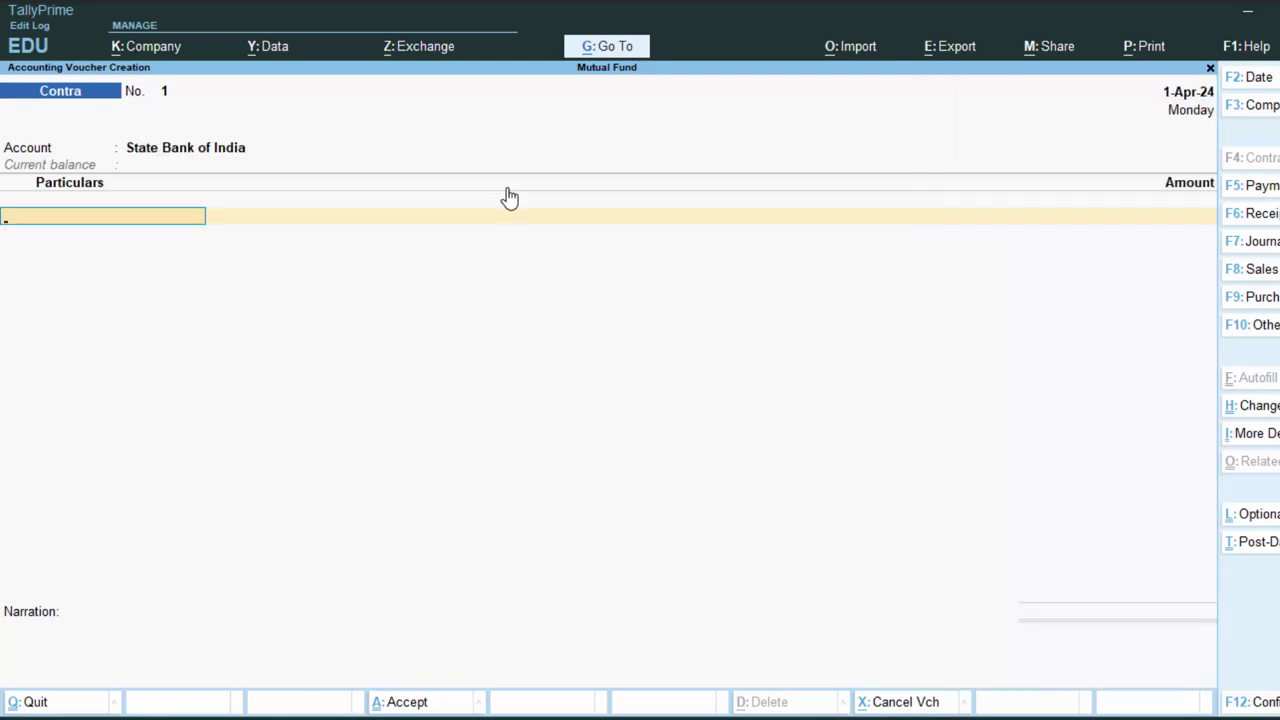
type("C")
key("Return")
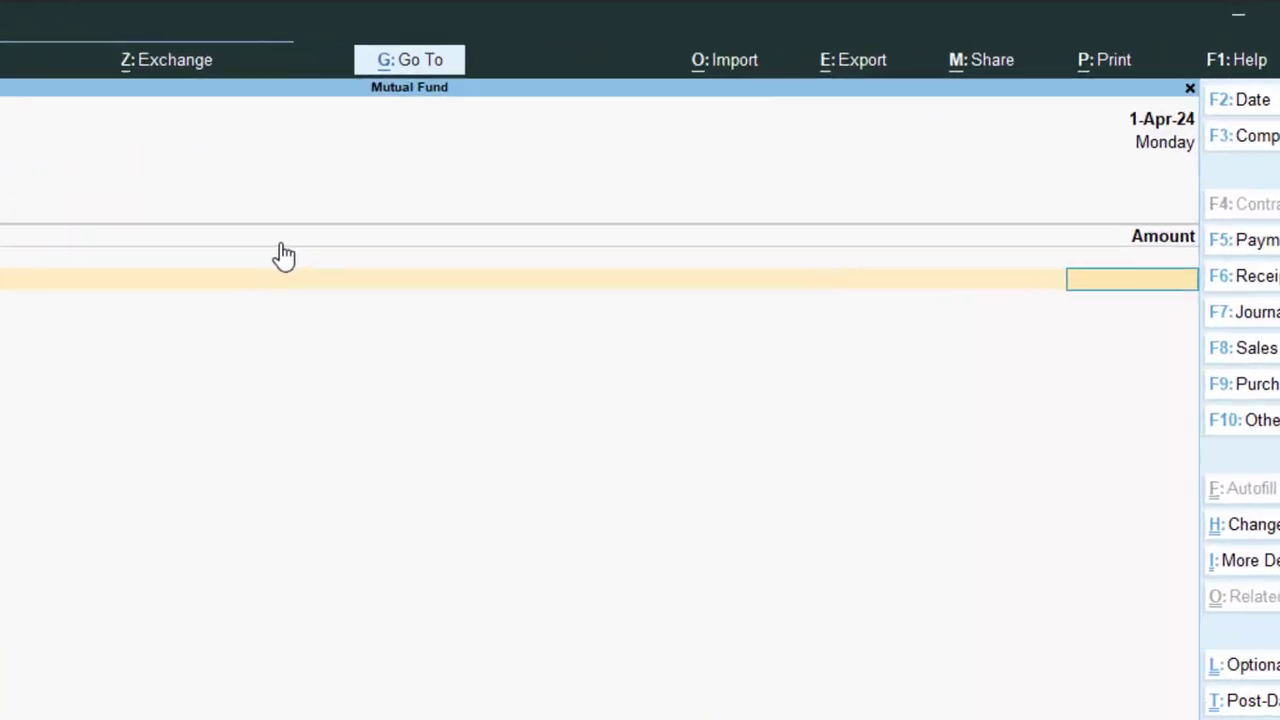
type("7000")
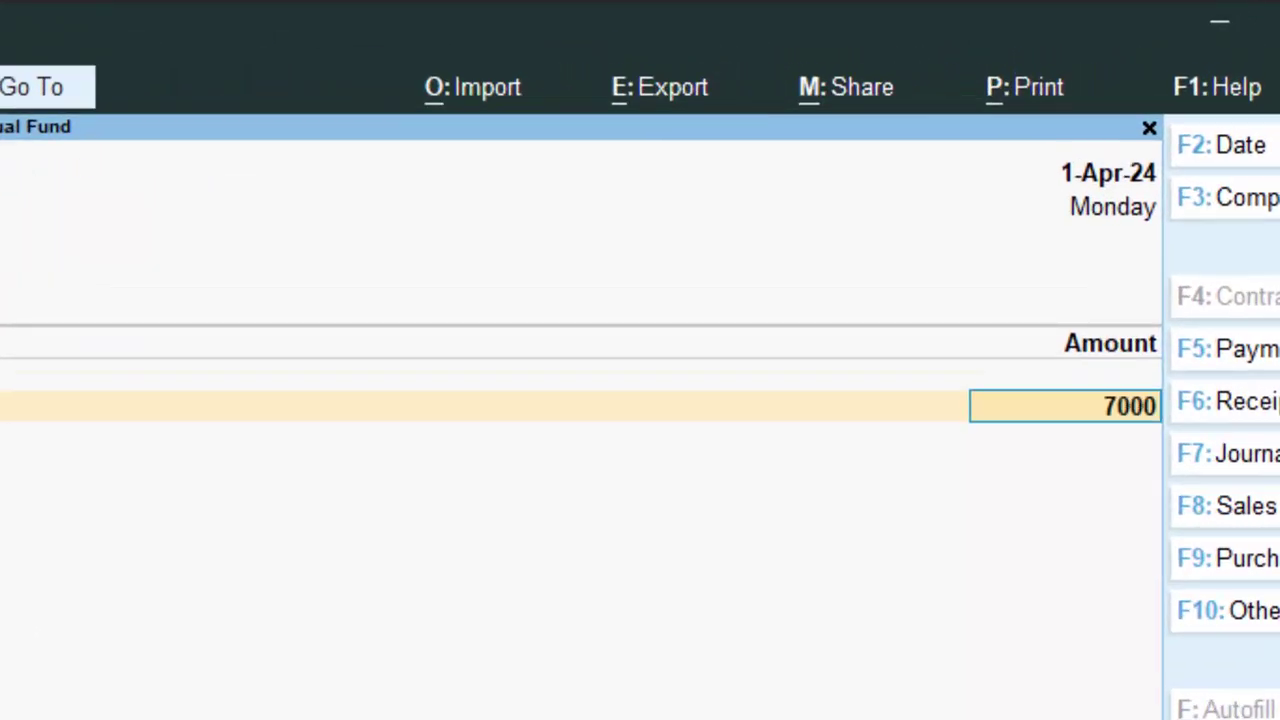
type("0")
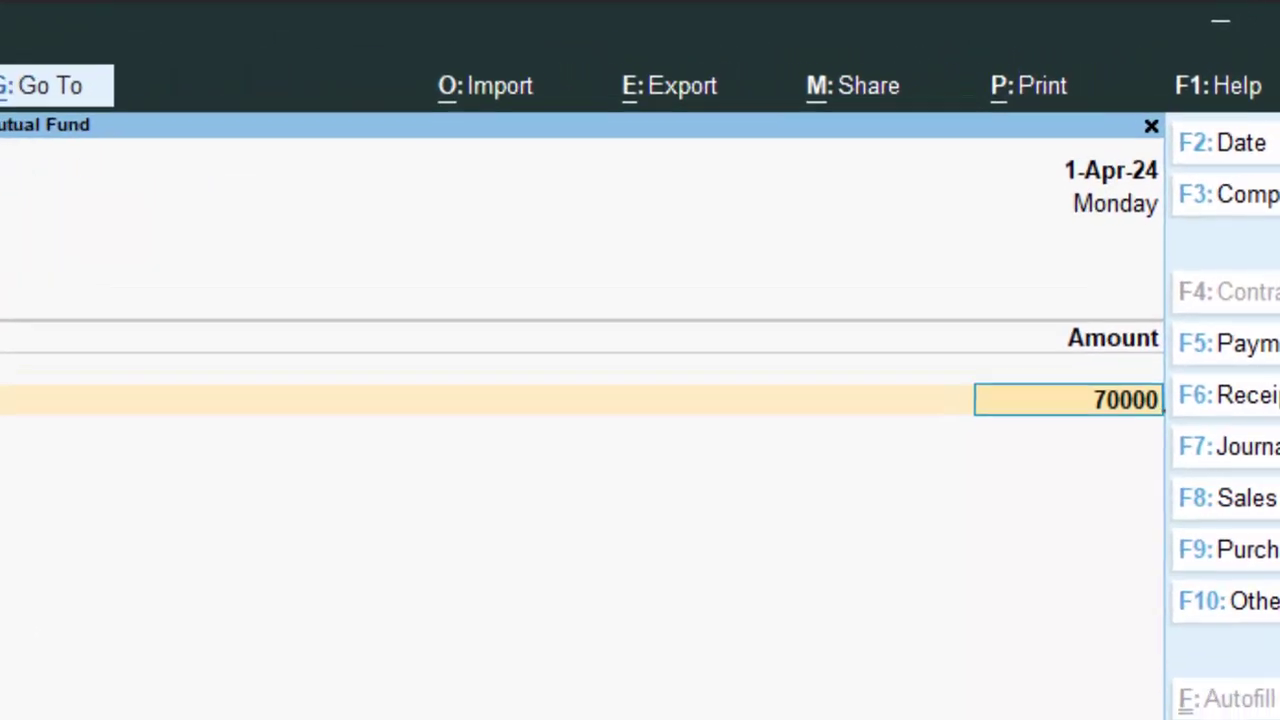
key("Return")
key("Return")
key("Return")
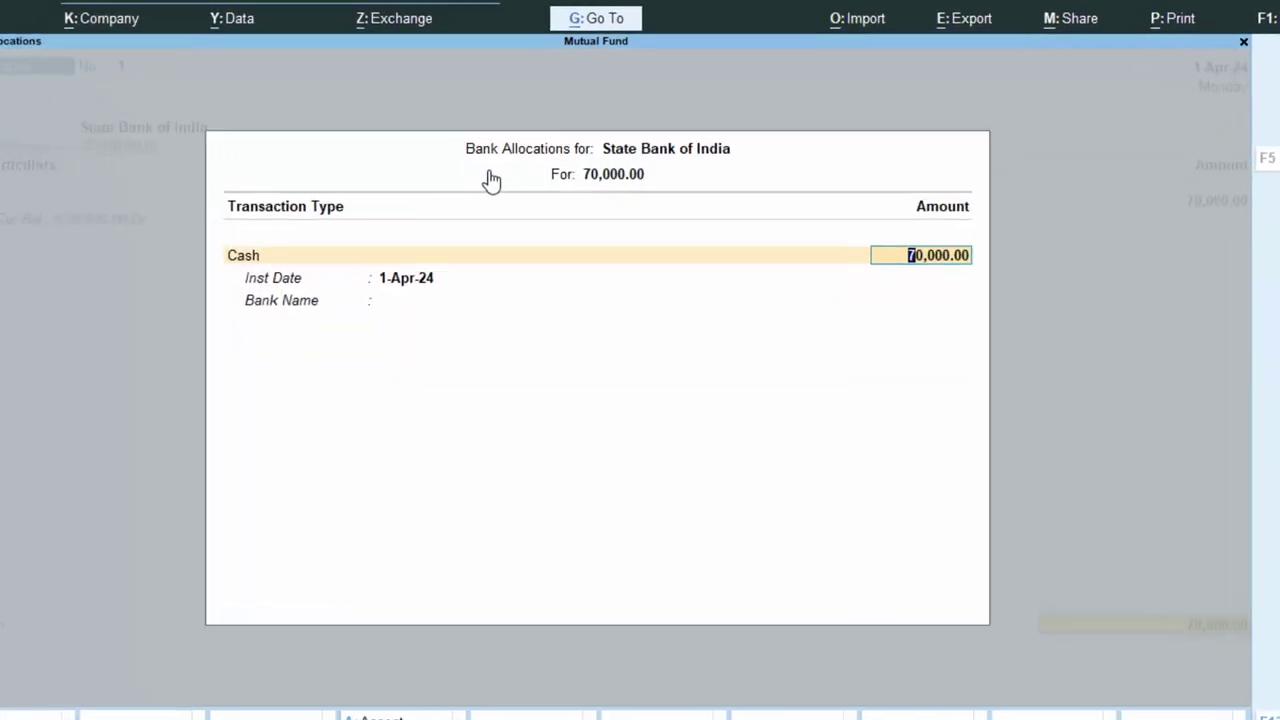
key("Return")
- Open the cash denominations and try 100, then 120, notes of 500
key("Up")
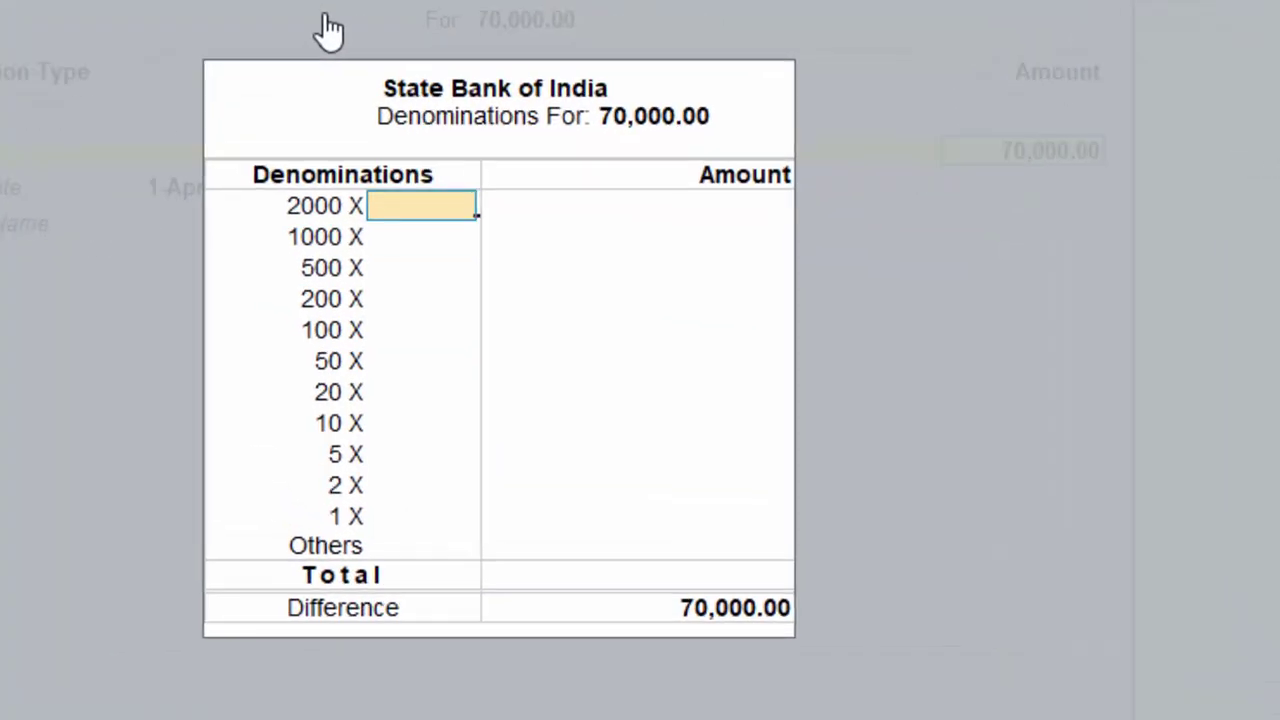
key("Return")
key("Return")
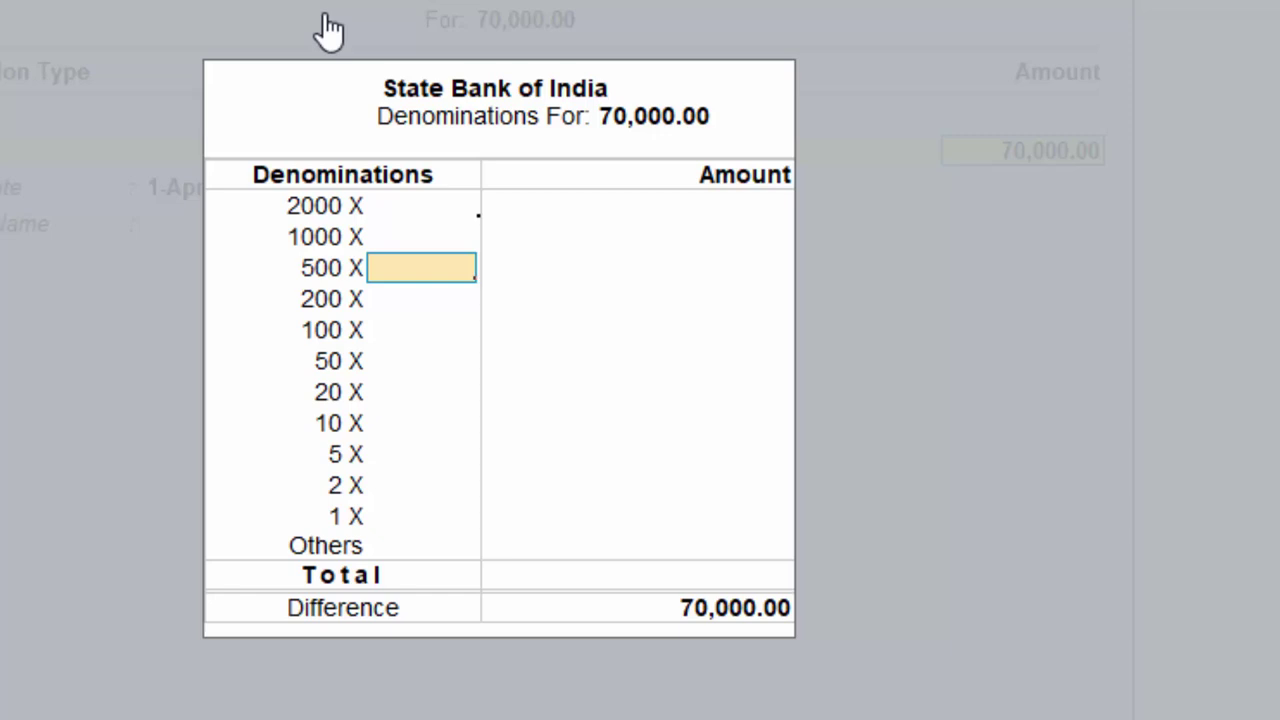
type("40")
key("BackSpace")
key("BackSpace")
type("100")
key("Return")
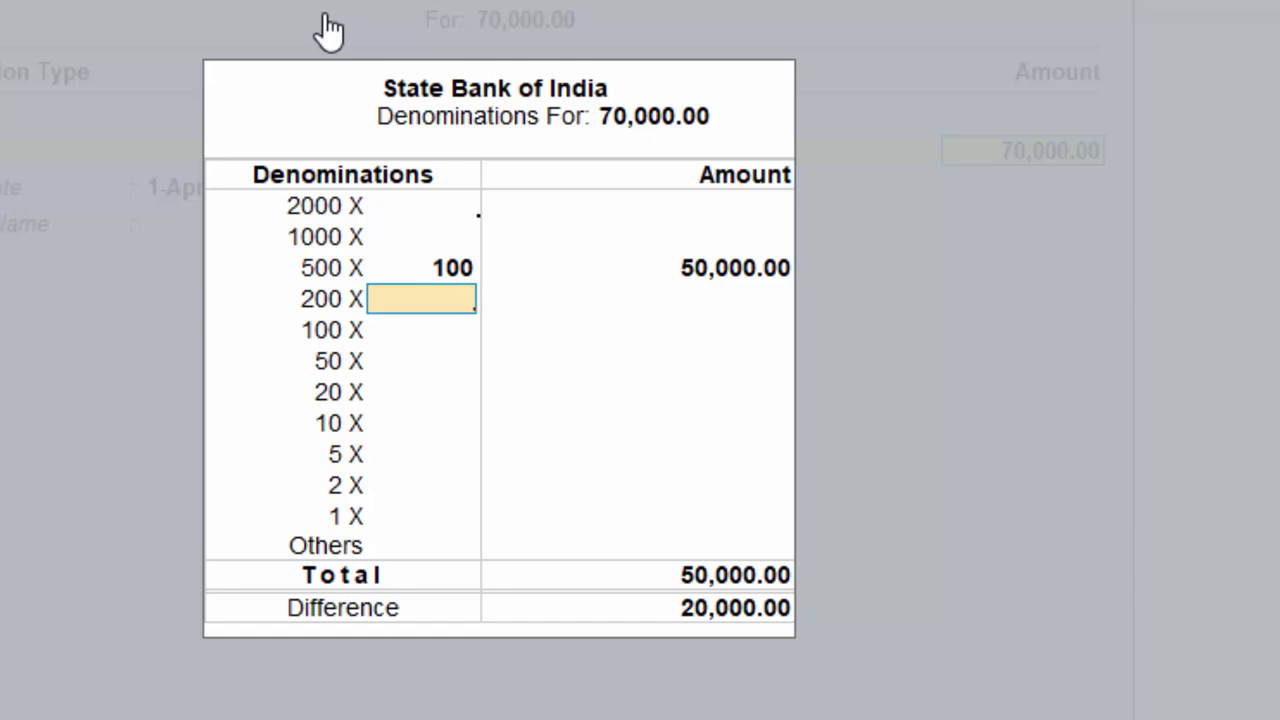
key("Up")
type("120")
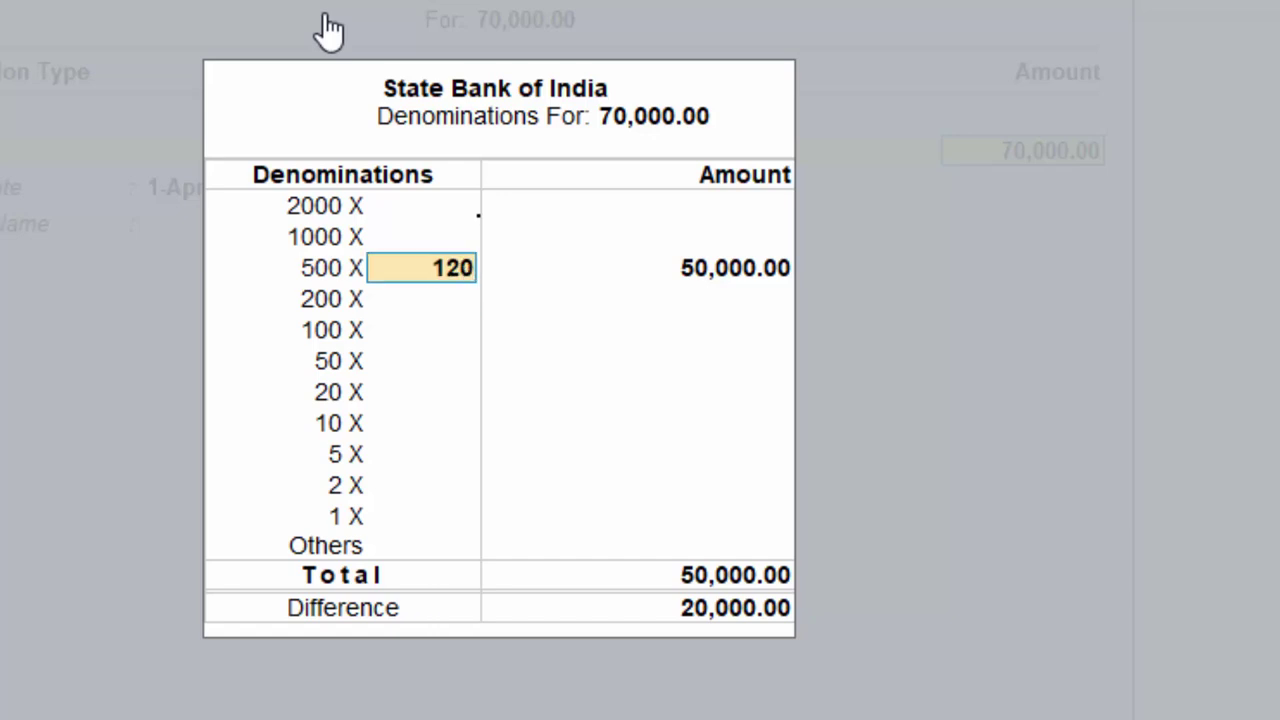
key("Return")
- Clear the 200 row, set 140 notes of 500, and close the denominations
type("1")
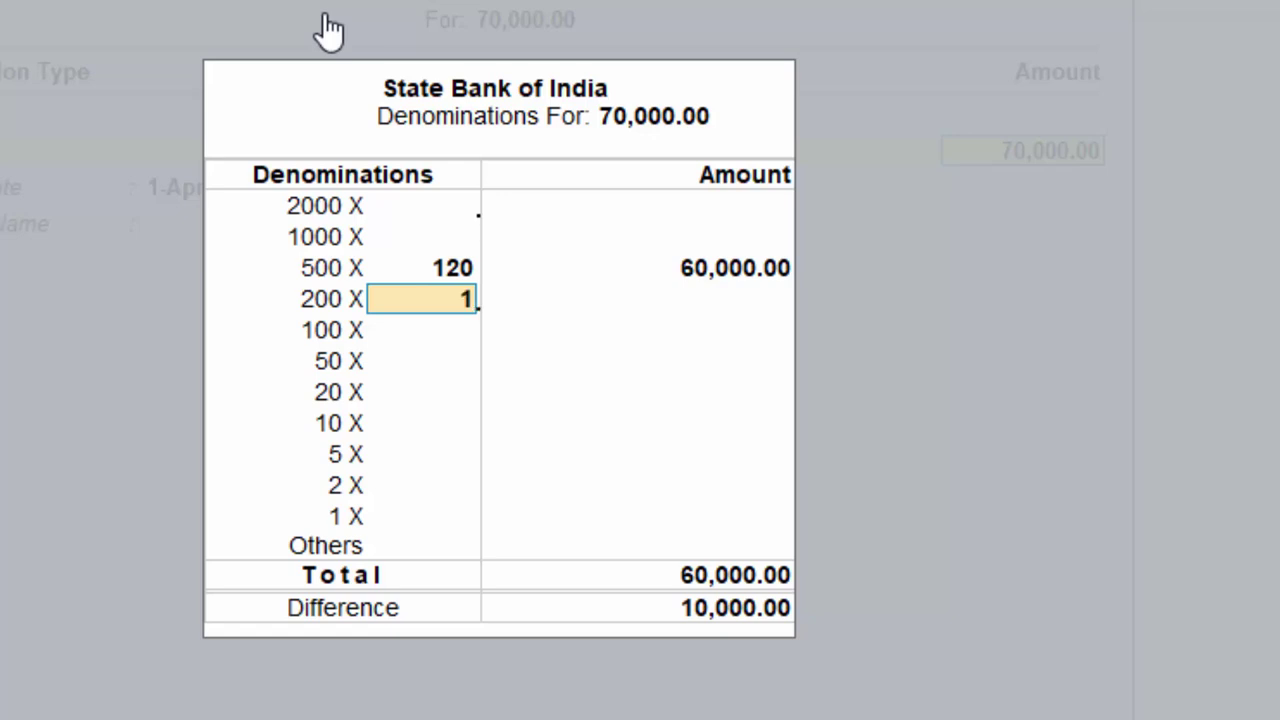
type("40")
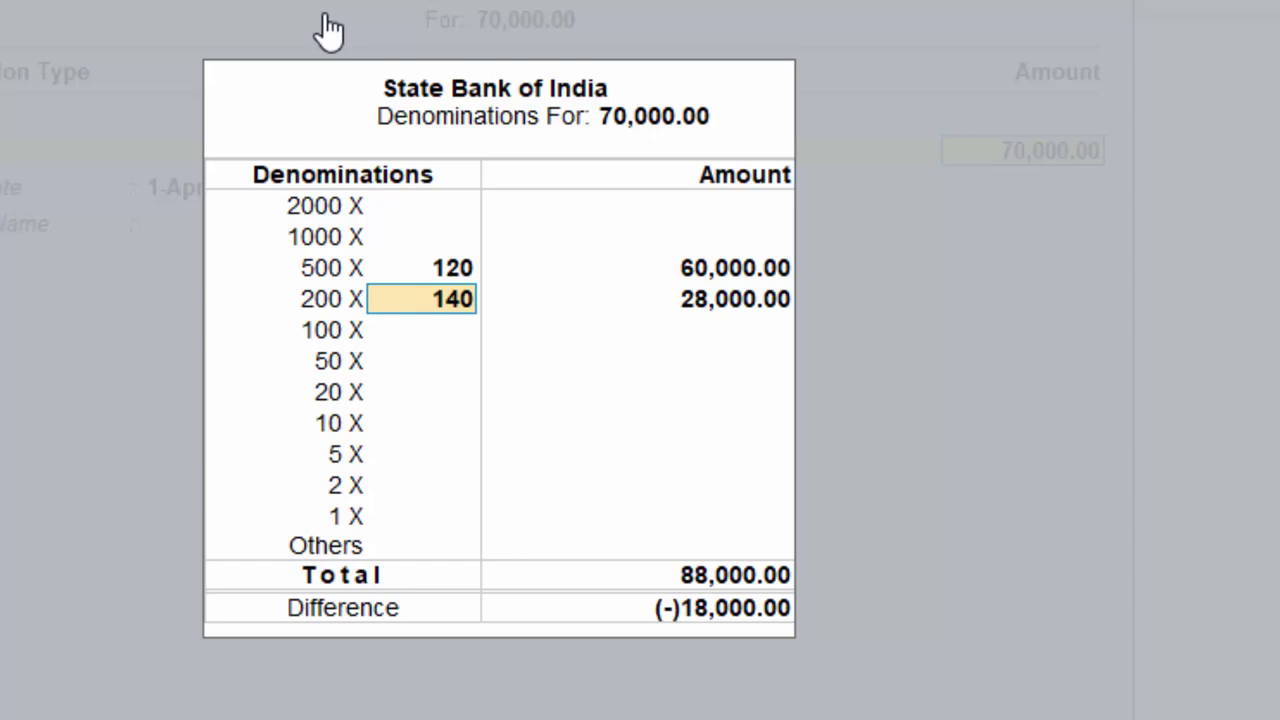
key("Up")
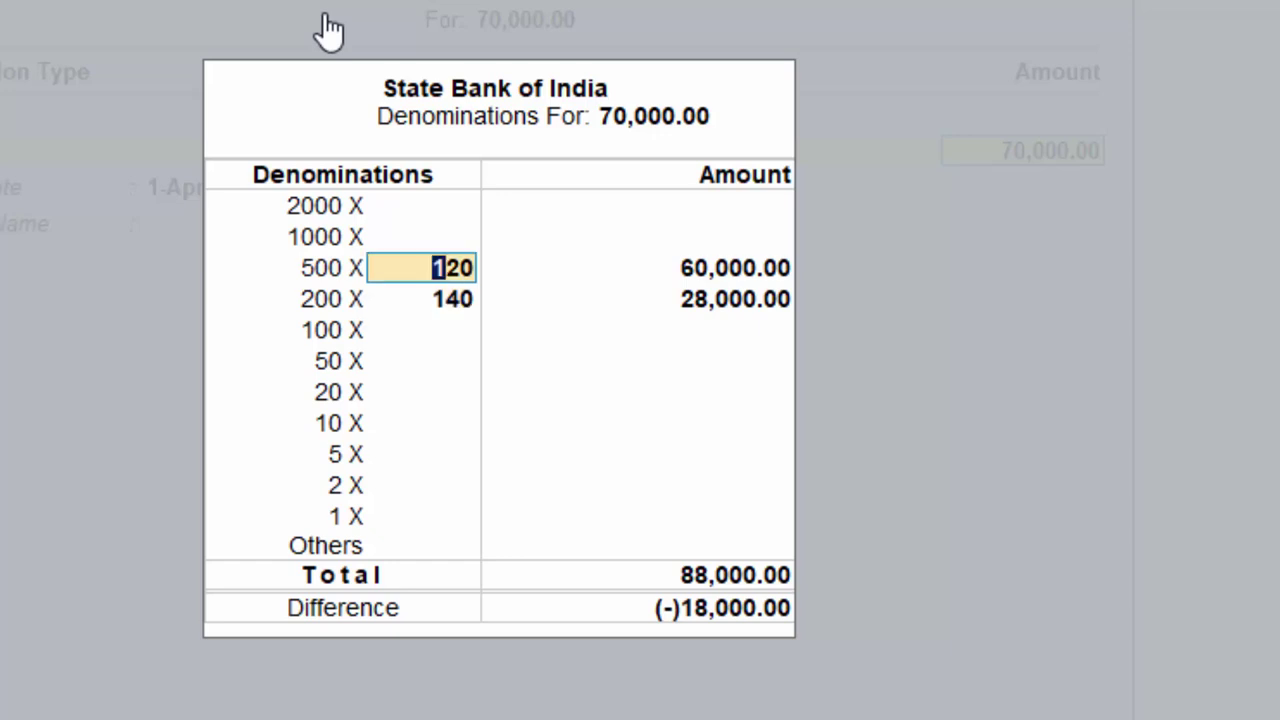
key("Return")
key("Delete")
key("Delete")
key("Delete")
key("Return")
key("Up")
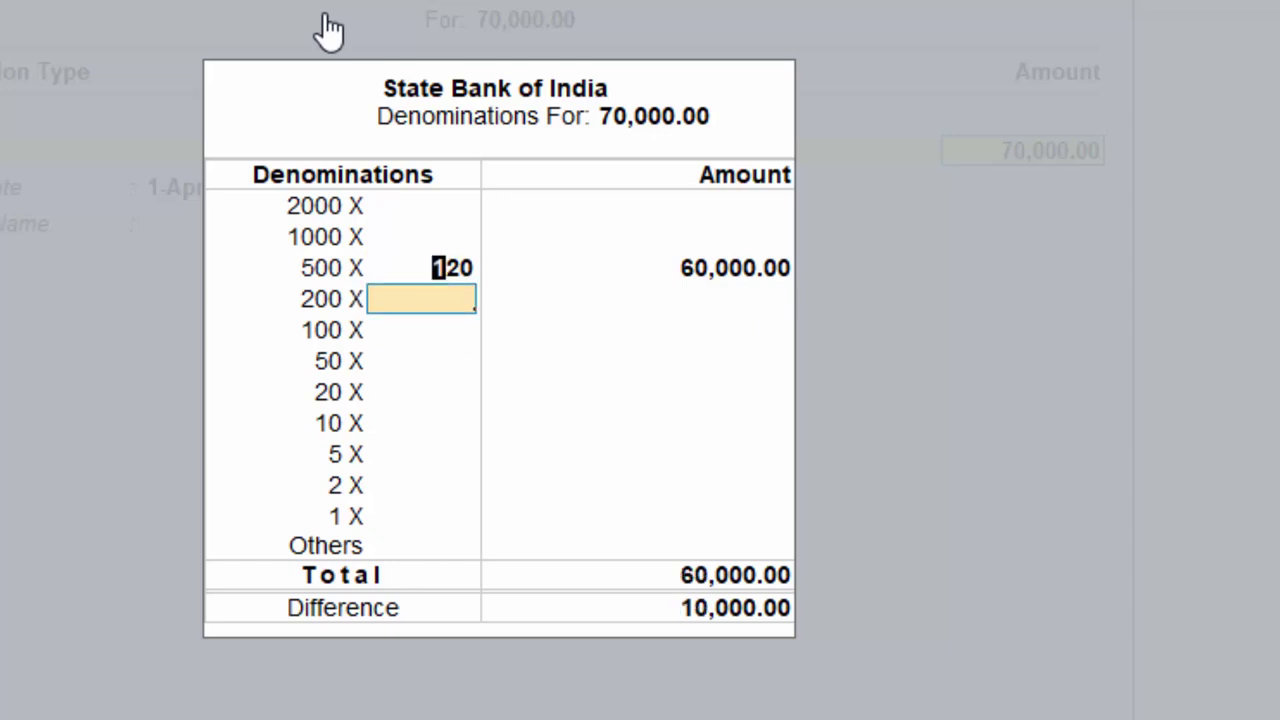
type("140")
key("Return")
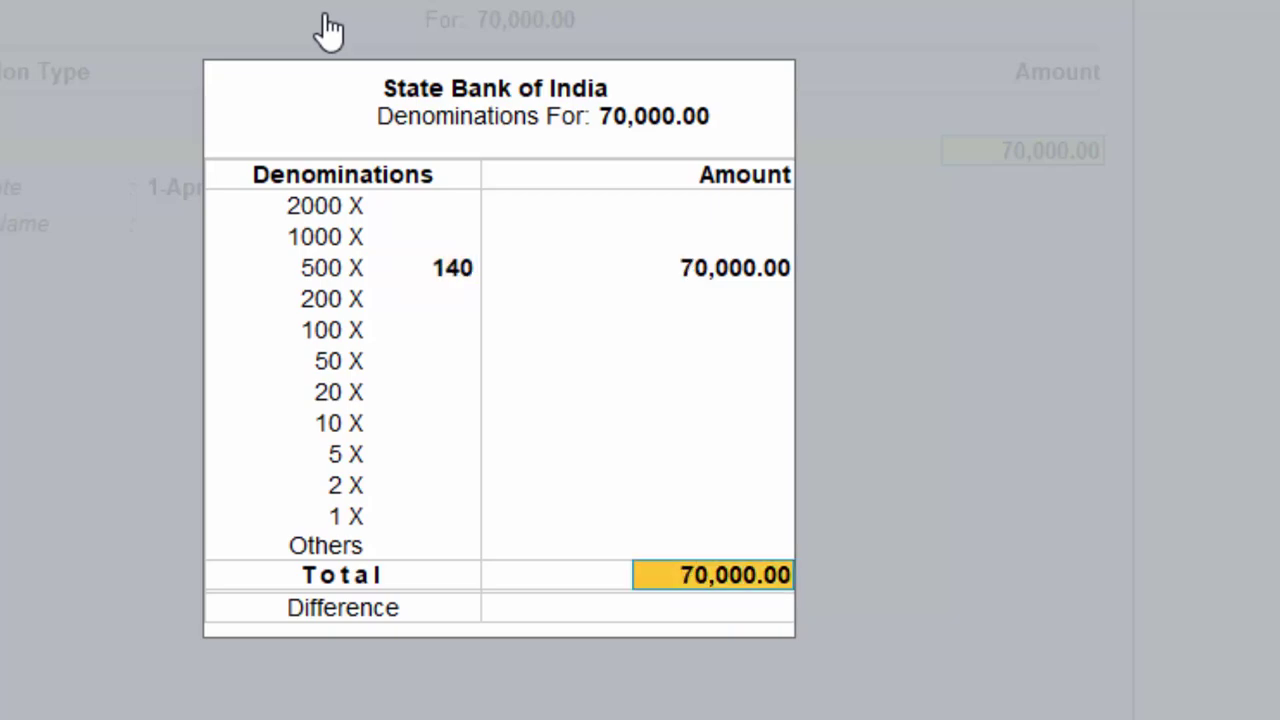
key("Return")
- Save contra voucher 1 for 70,000 and start a new Payment voucher
key("Return")
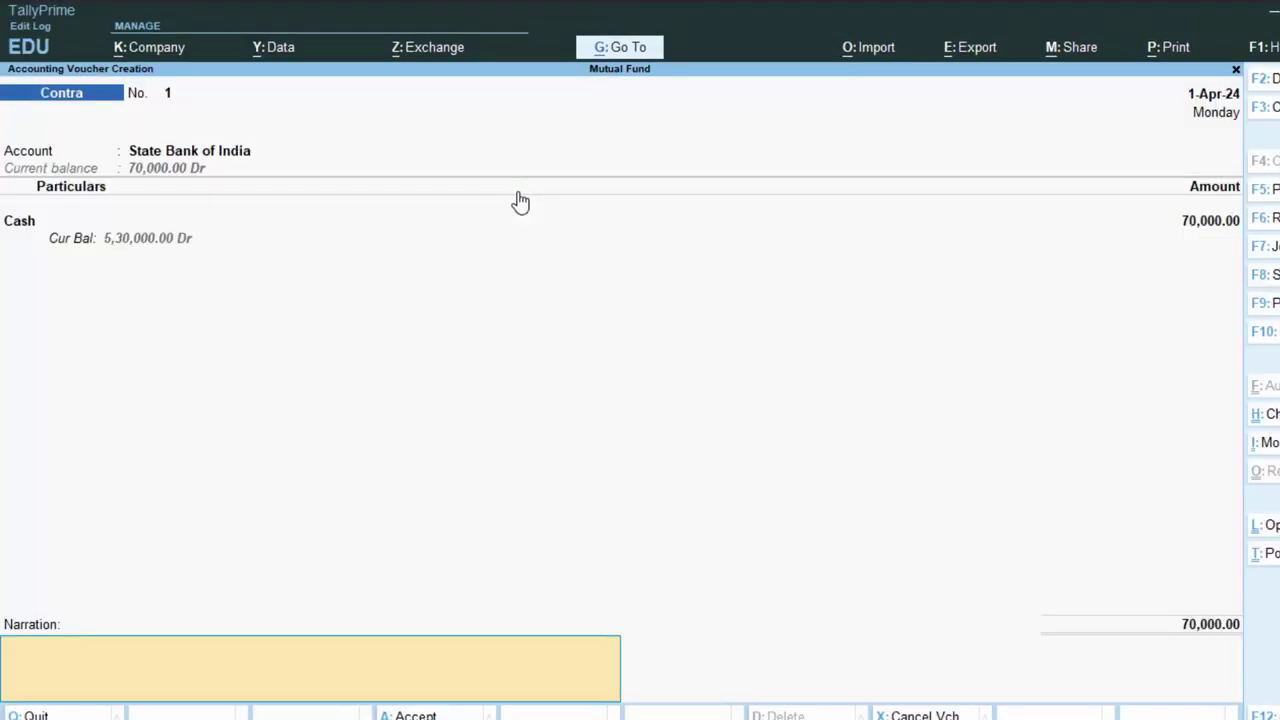
key("Return")
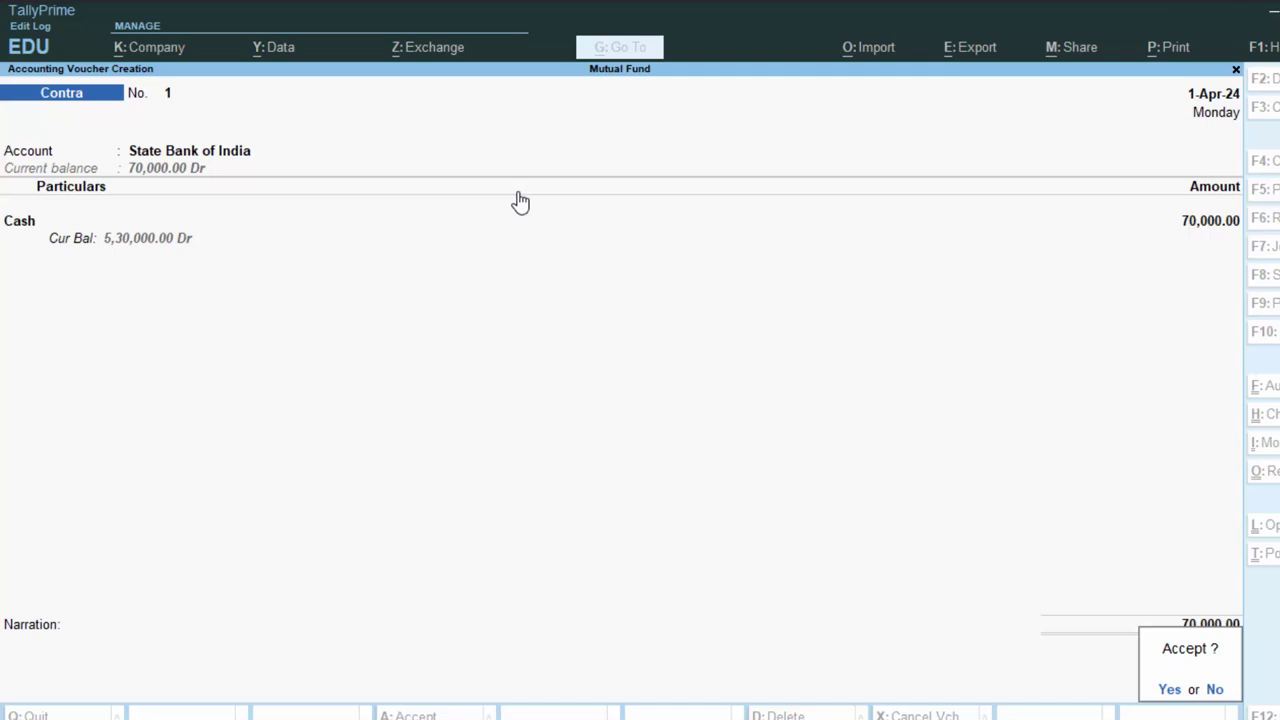
key("Return")
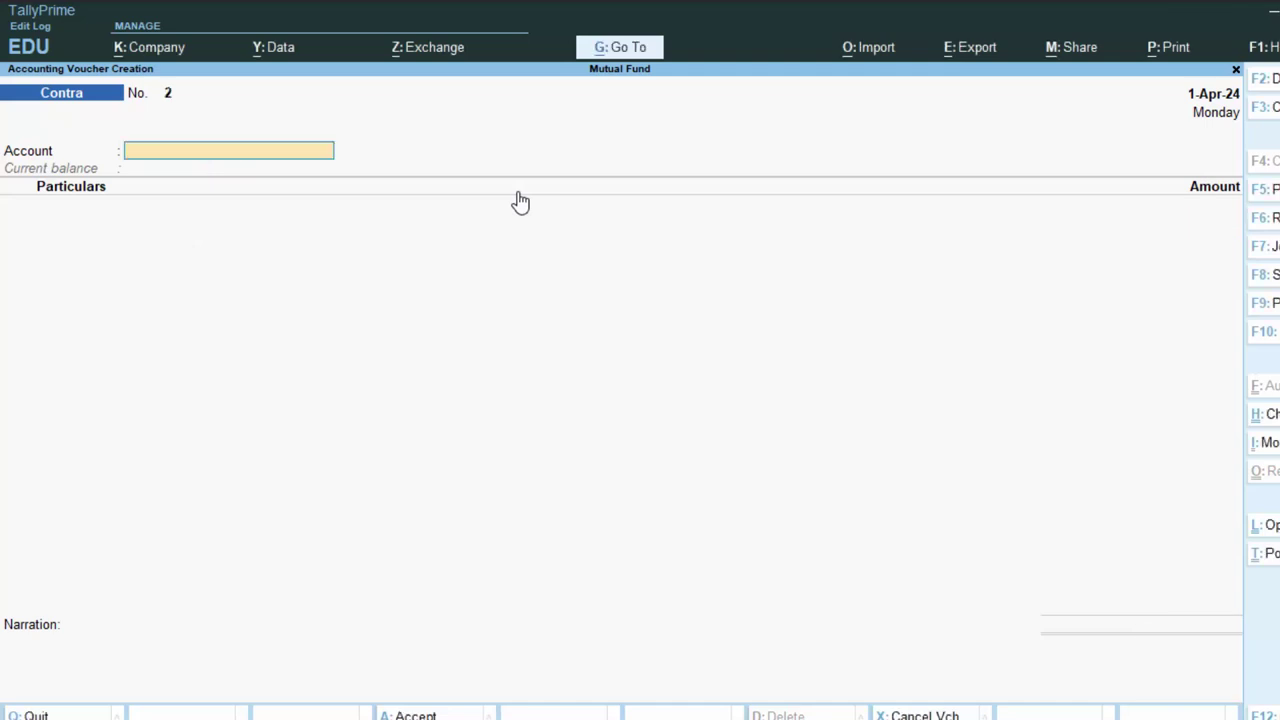
key("Escape")
key("Return")
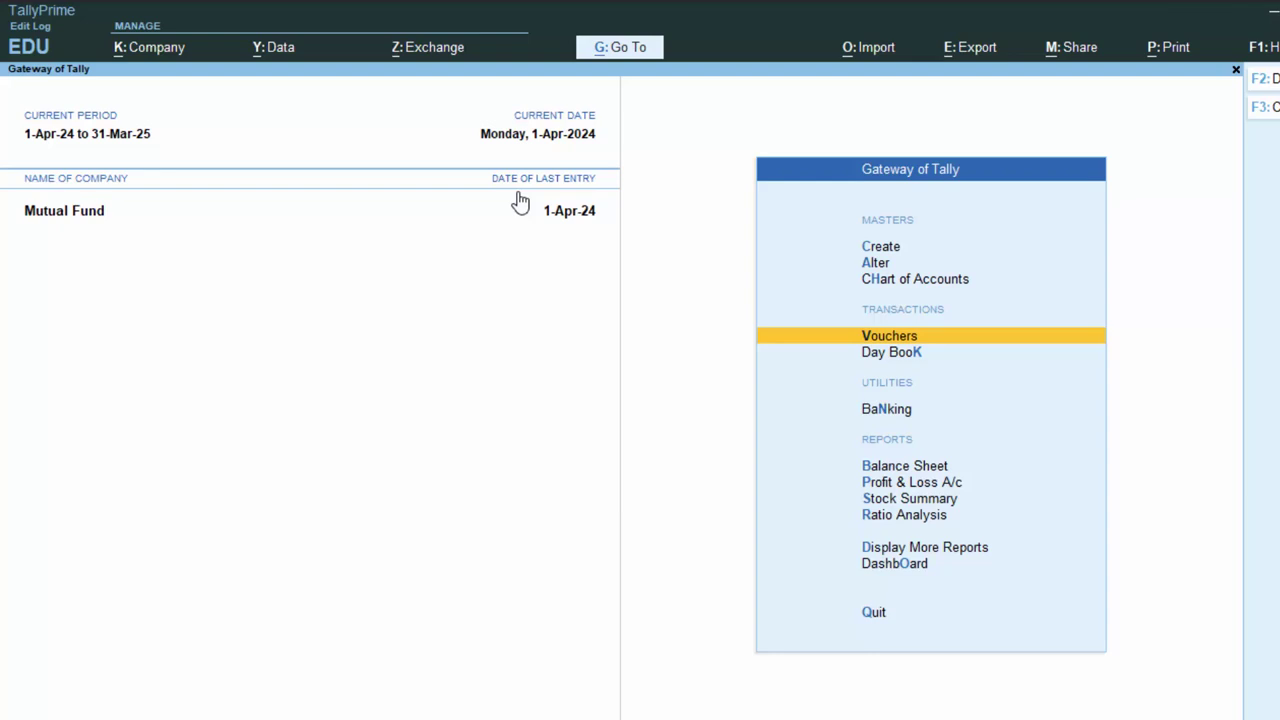
key("Return")
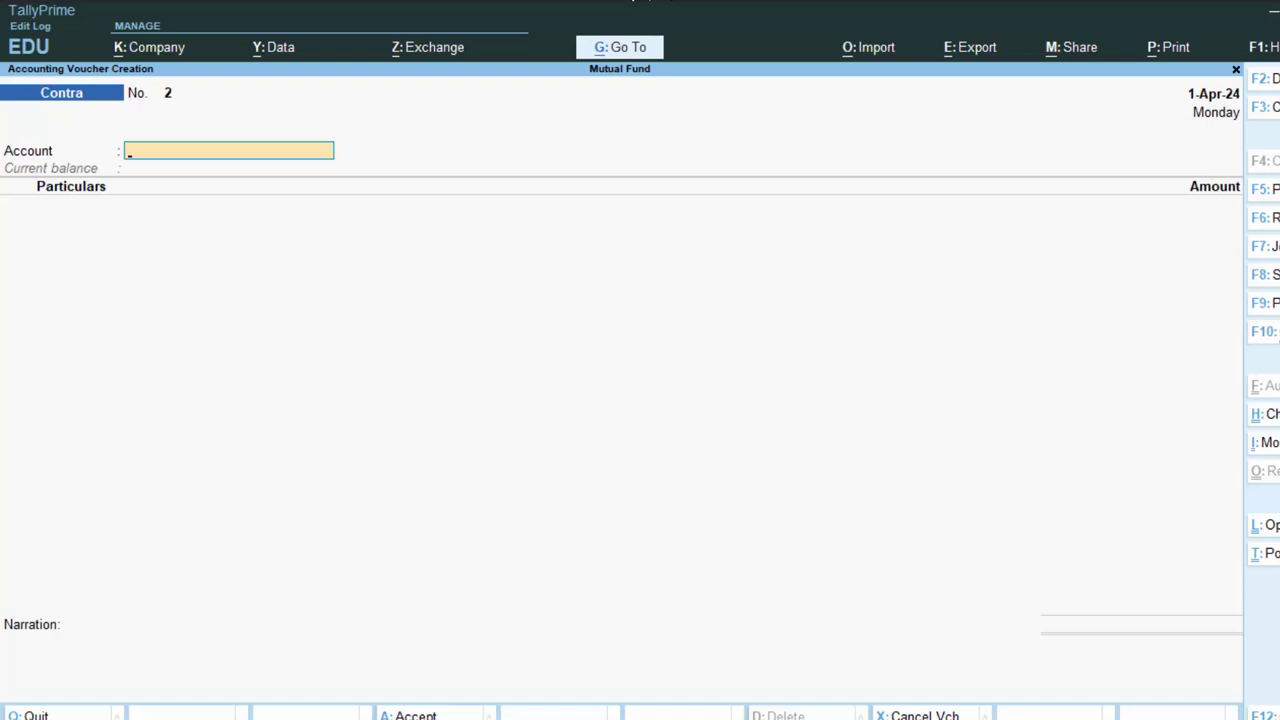
key("F5")
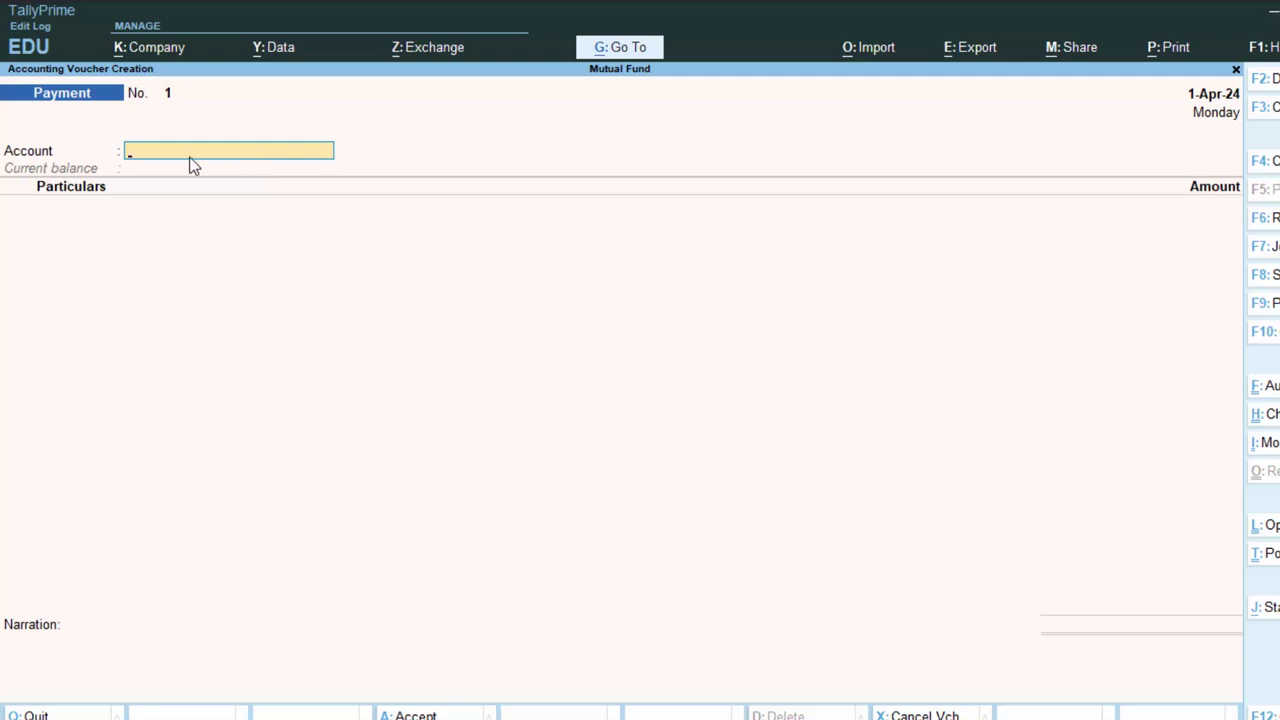
- Choose State Bank of India as the paying account and start creating a new payee ledger with Alt+C
type("S")
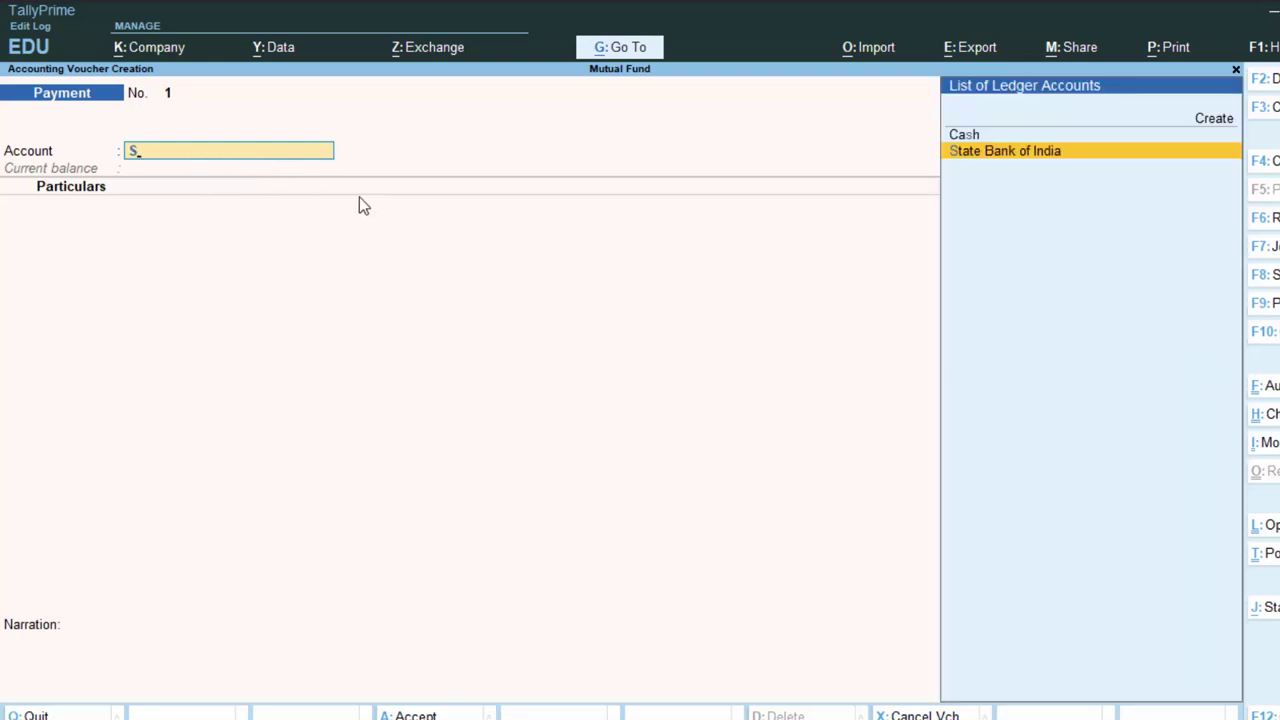
key("Return")
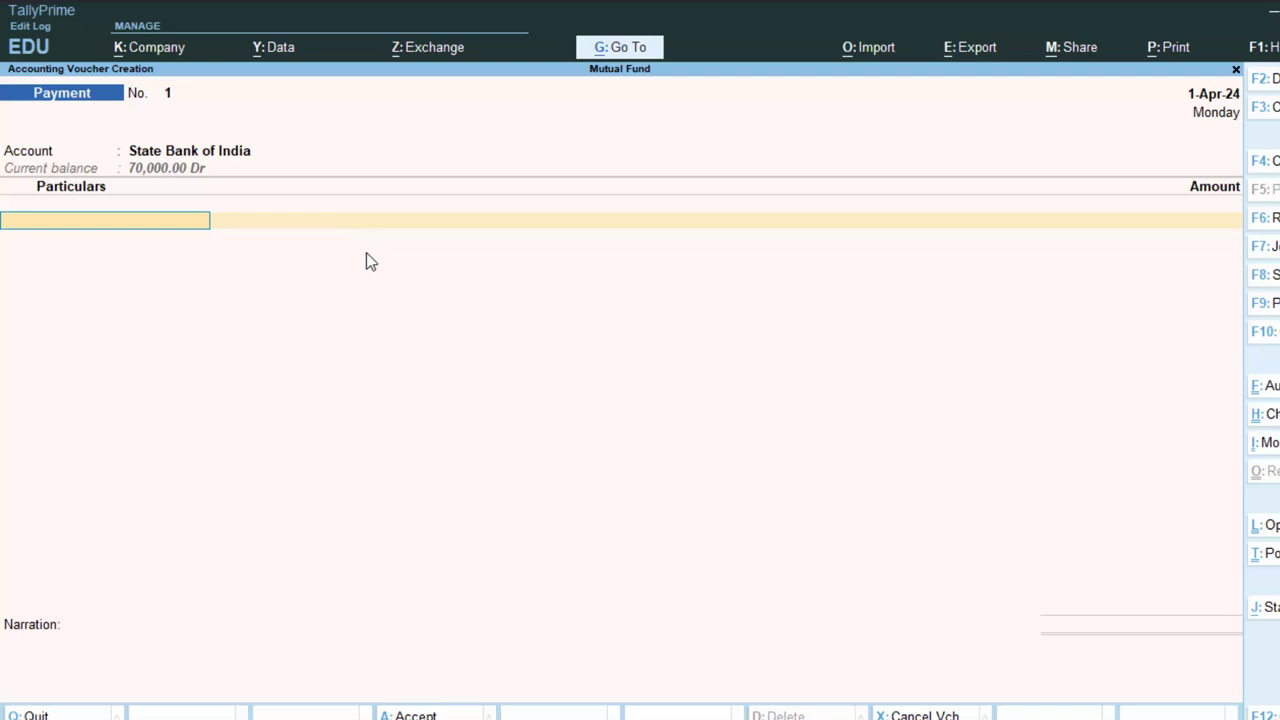
key("alt+c")
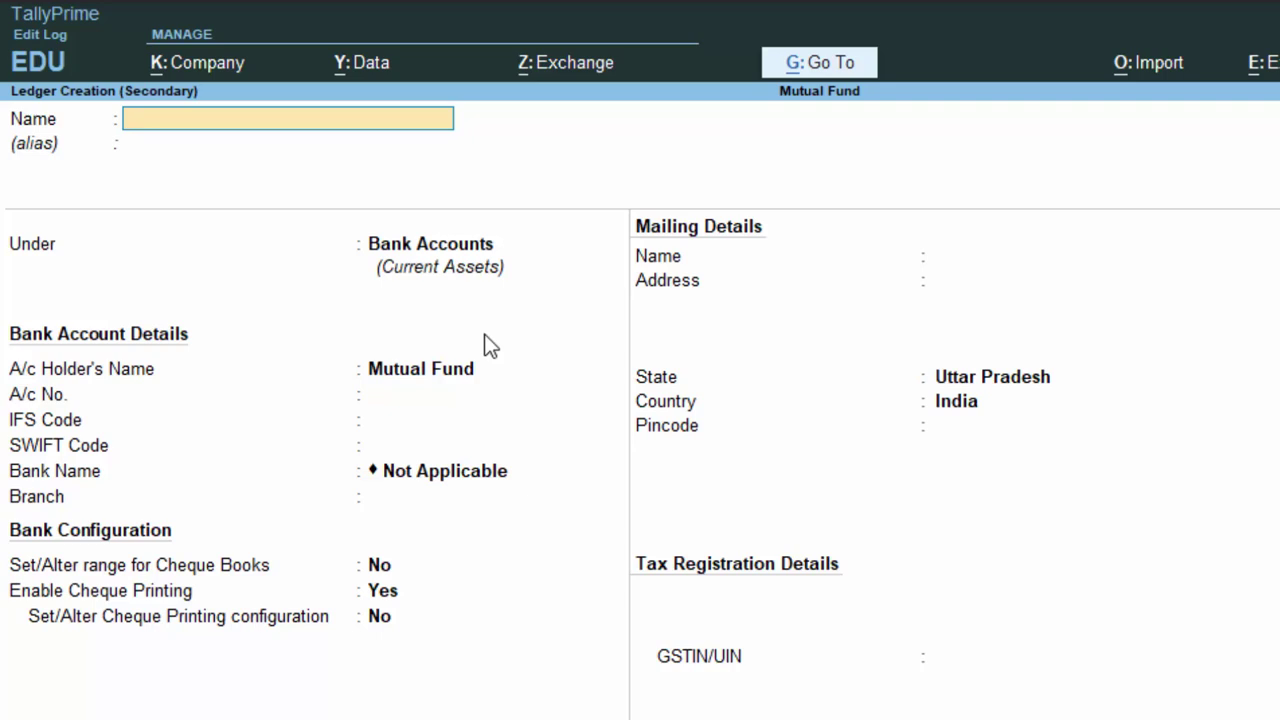
- Name the new ledger 'Nippon India Power Limited', fixing a typo, and move to the group field
type("N")
type("i")
type("ppo")
type("n")
type(" India")
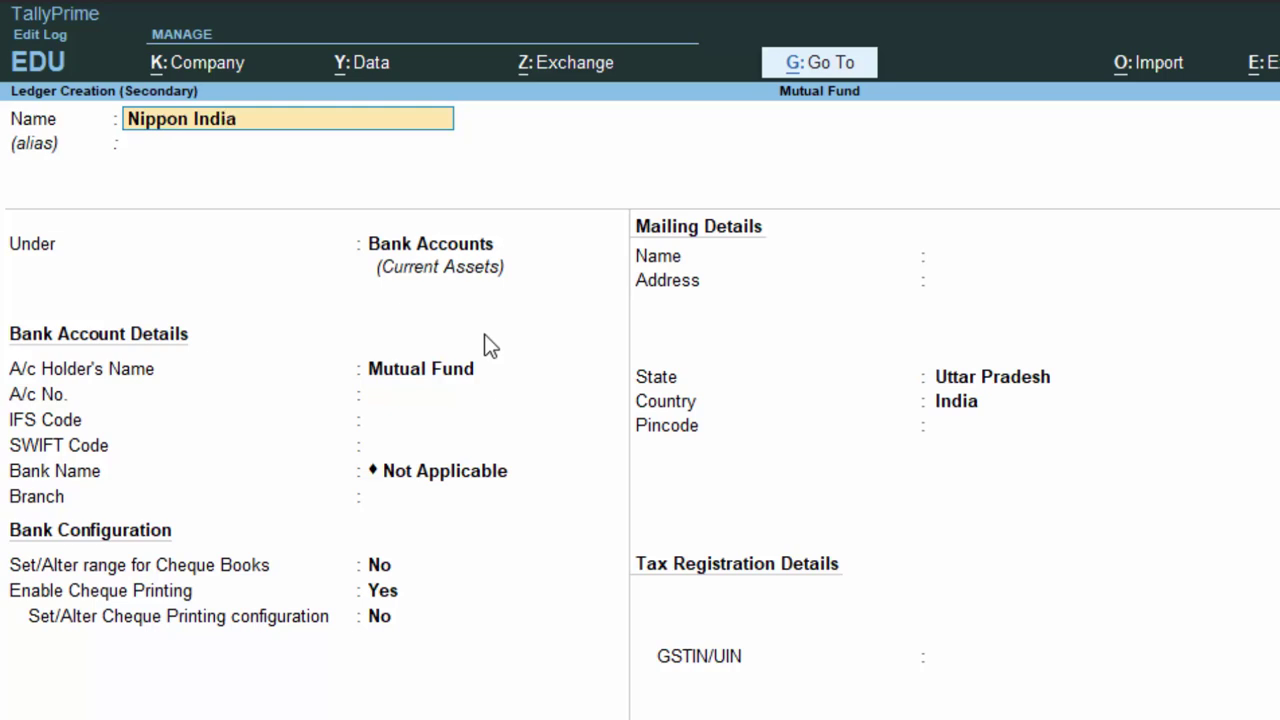
type(" Pi")
key("BackSpace")
type("owe")
type("r Limi")
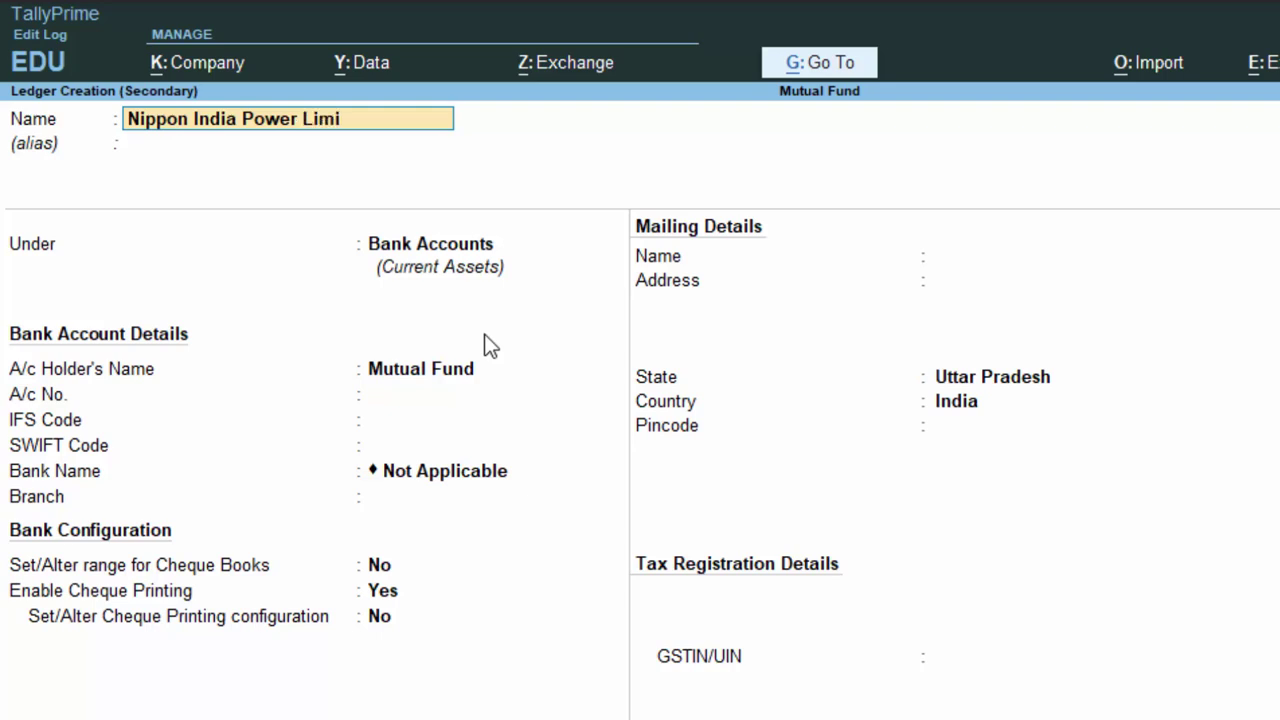
type("ted")
key("Return")
key("Return")
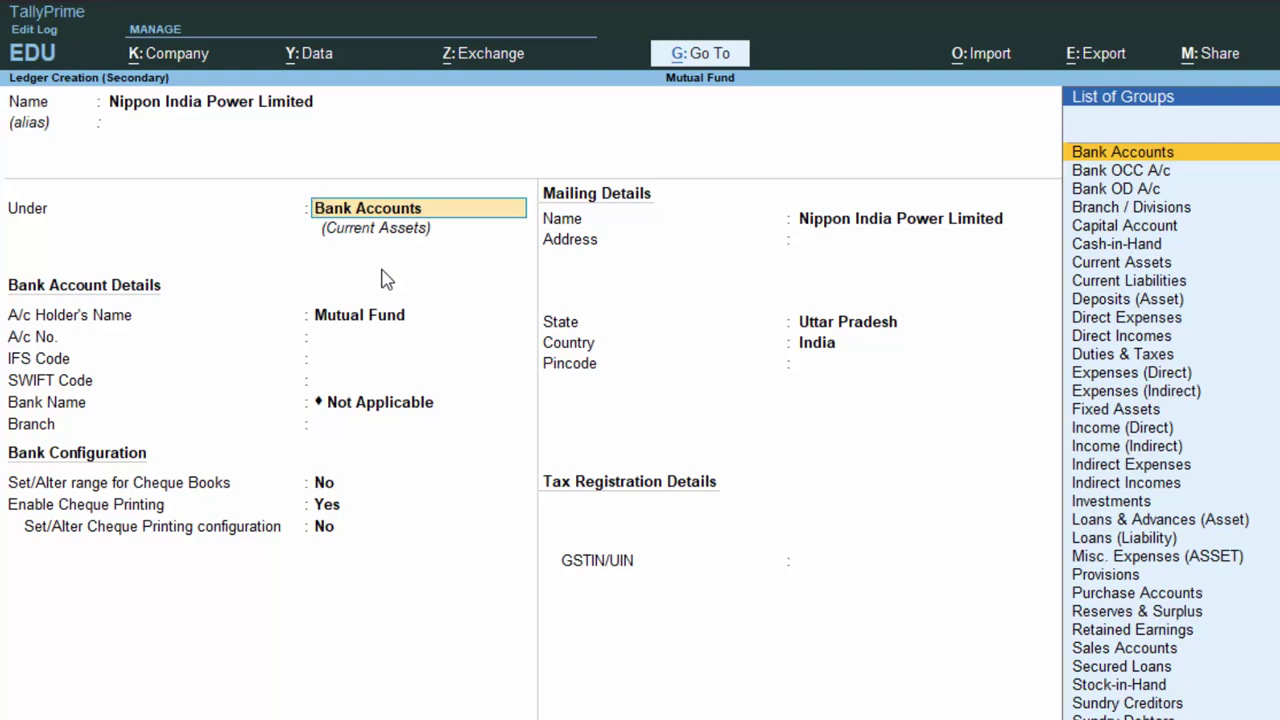
- Place the ledger under Investments, keeping assessable value as Not Applicable
key("BackSpace")
type("I")
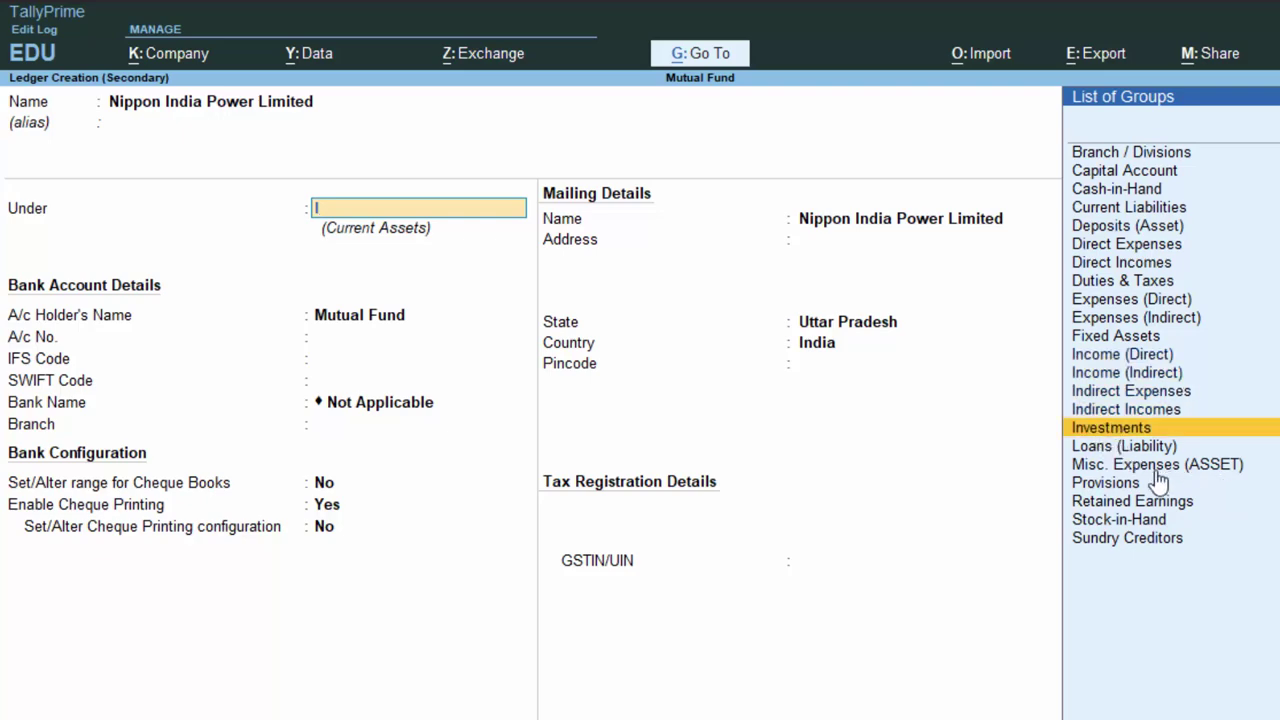
key("Return")
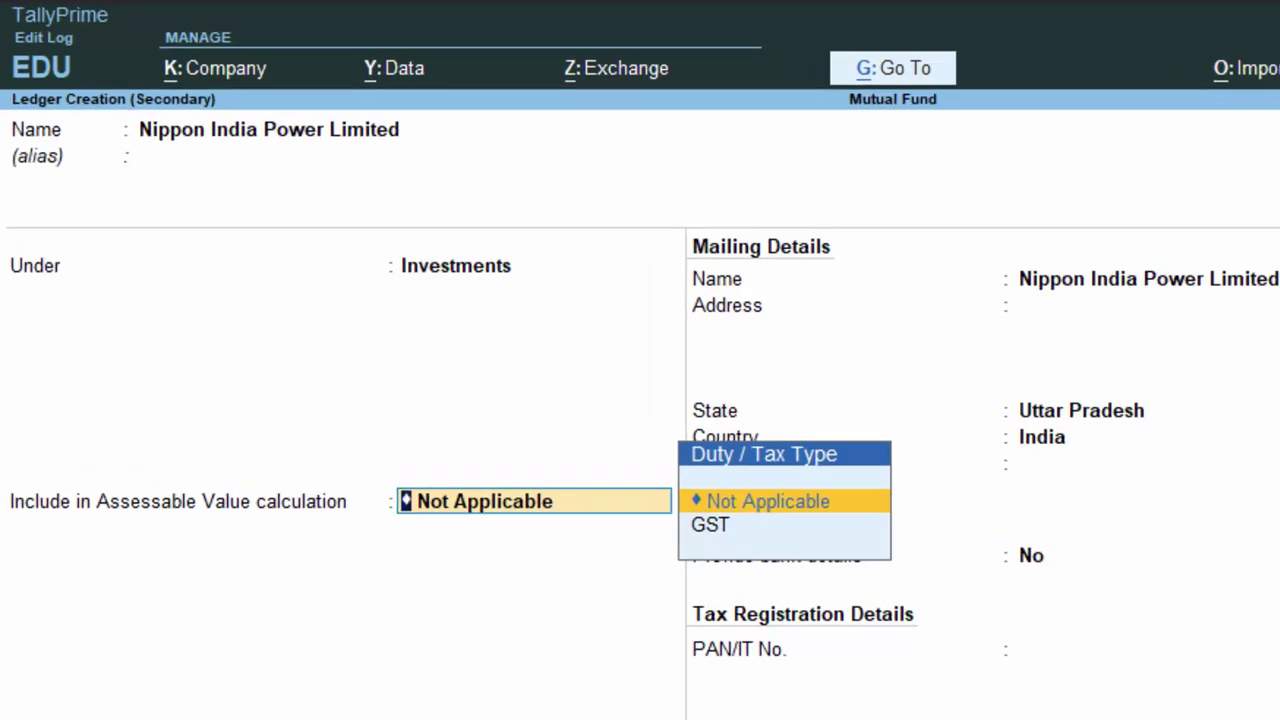
key("Return")
key("Return")
key("Return")
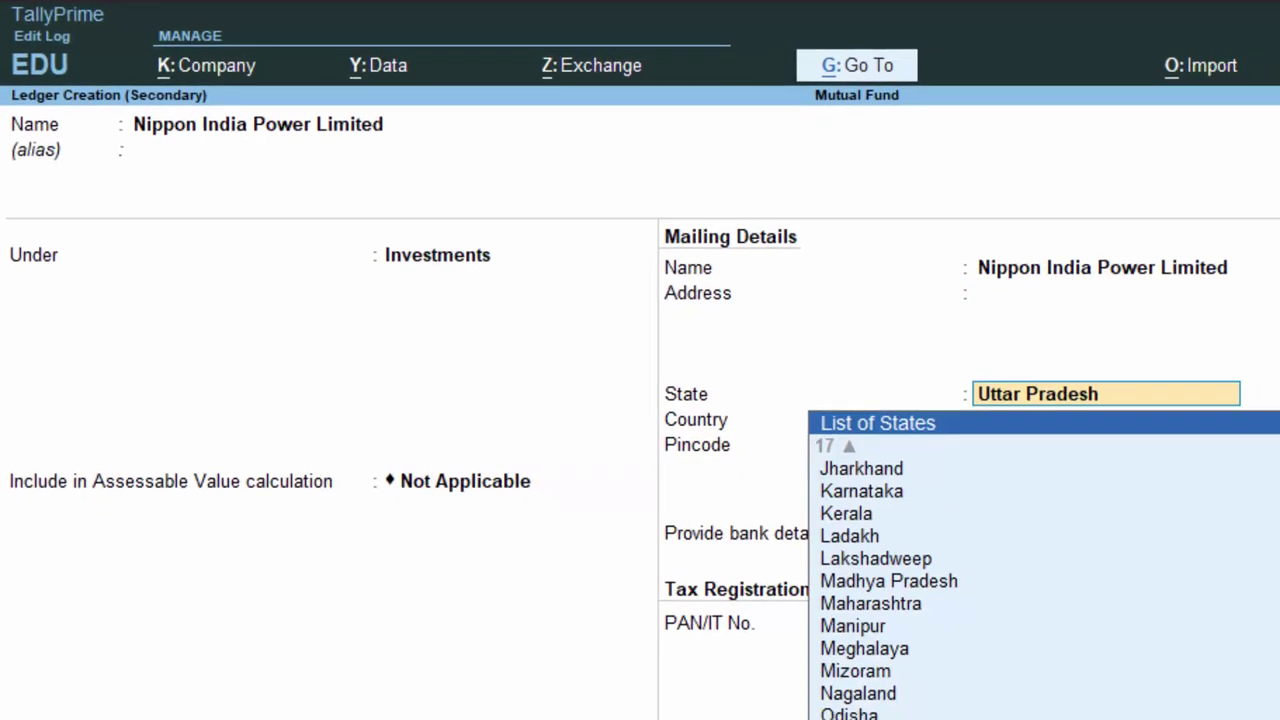
key("Return")
key("Return")
key("Return")
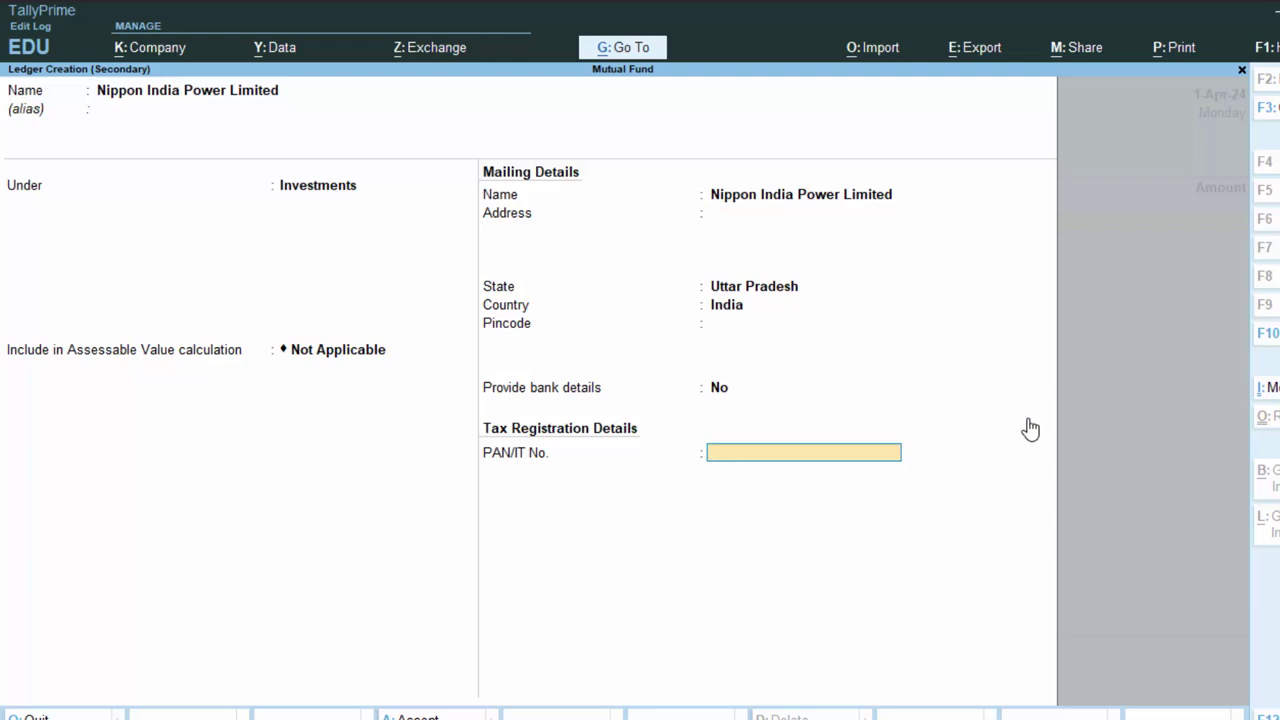
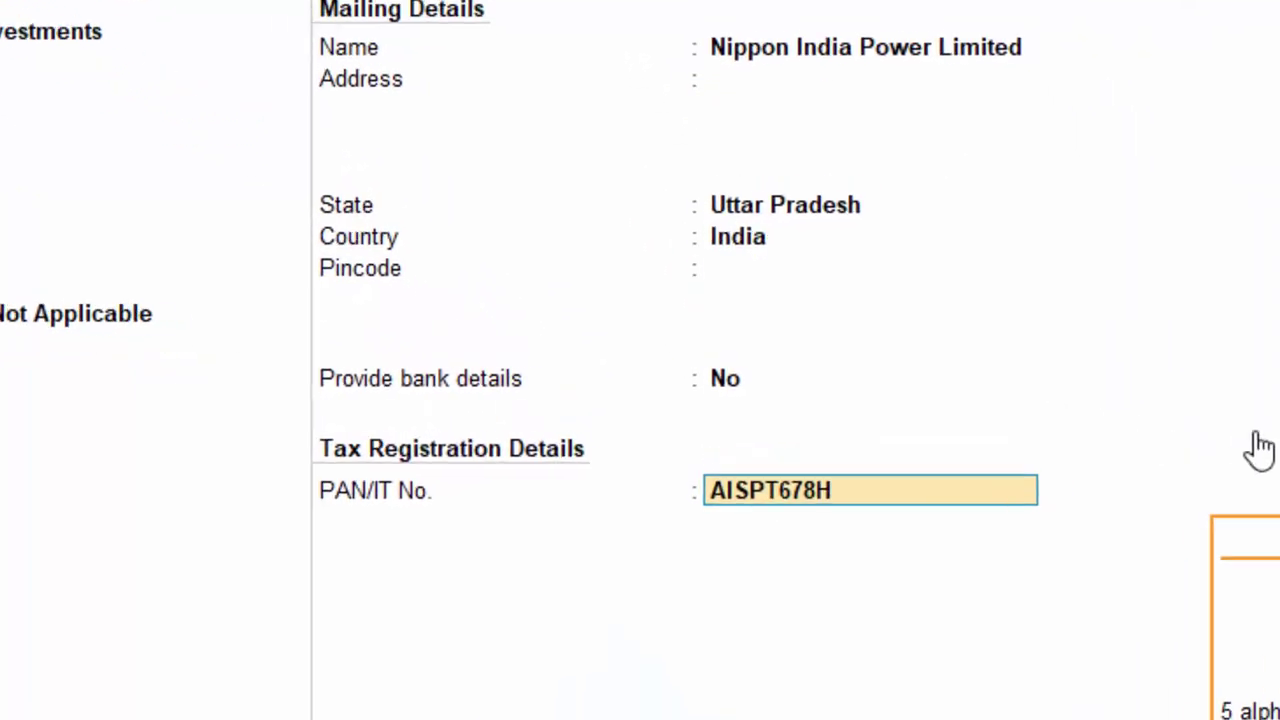
- Fill in the ledger's PAN/IT number, then re-enter a corrected PAN
key("Return")
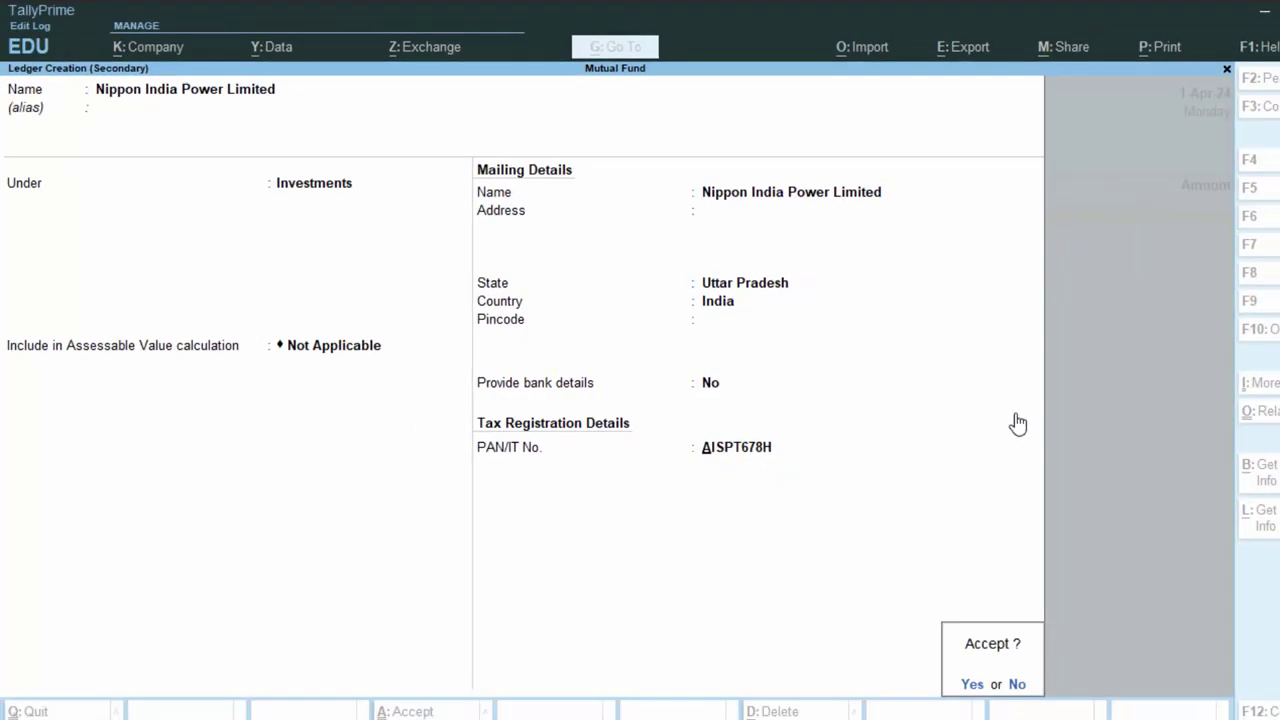
key("Escape")
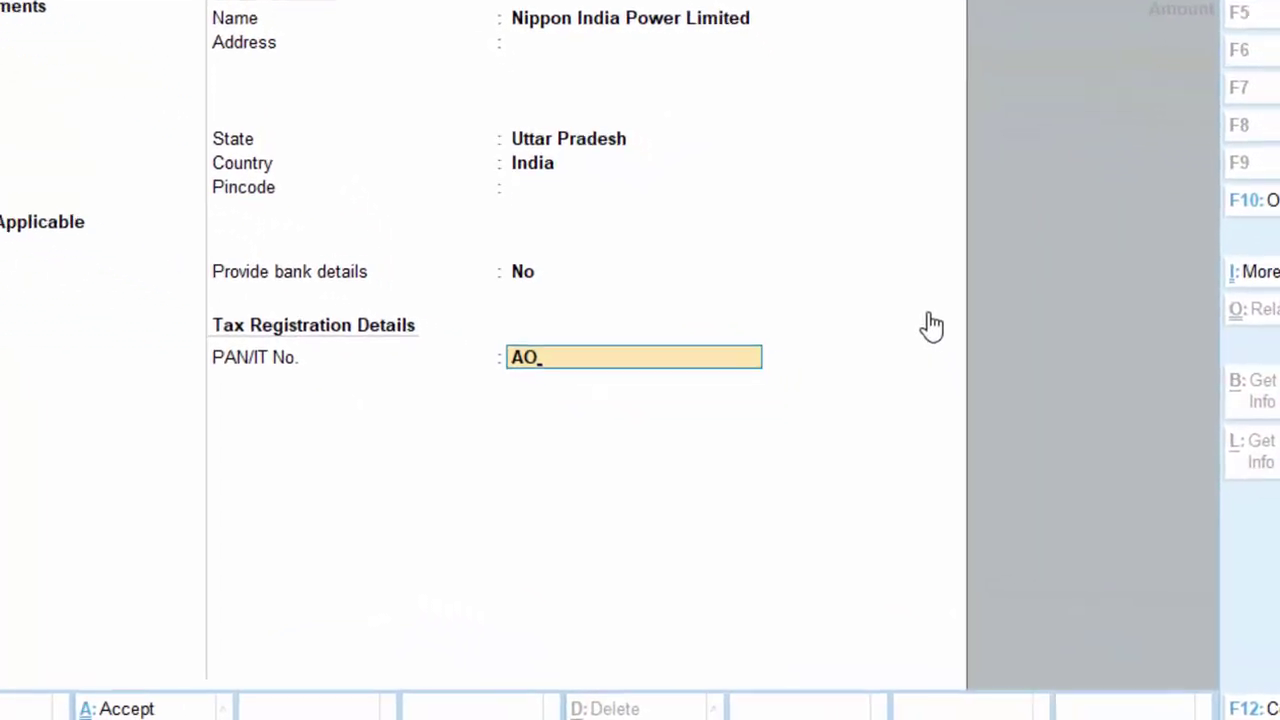
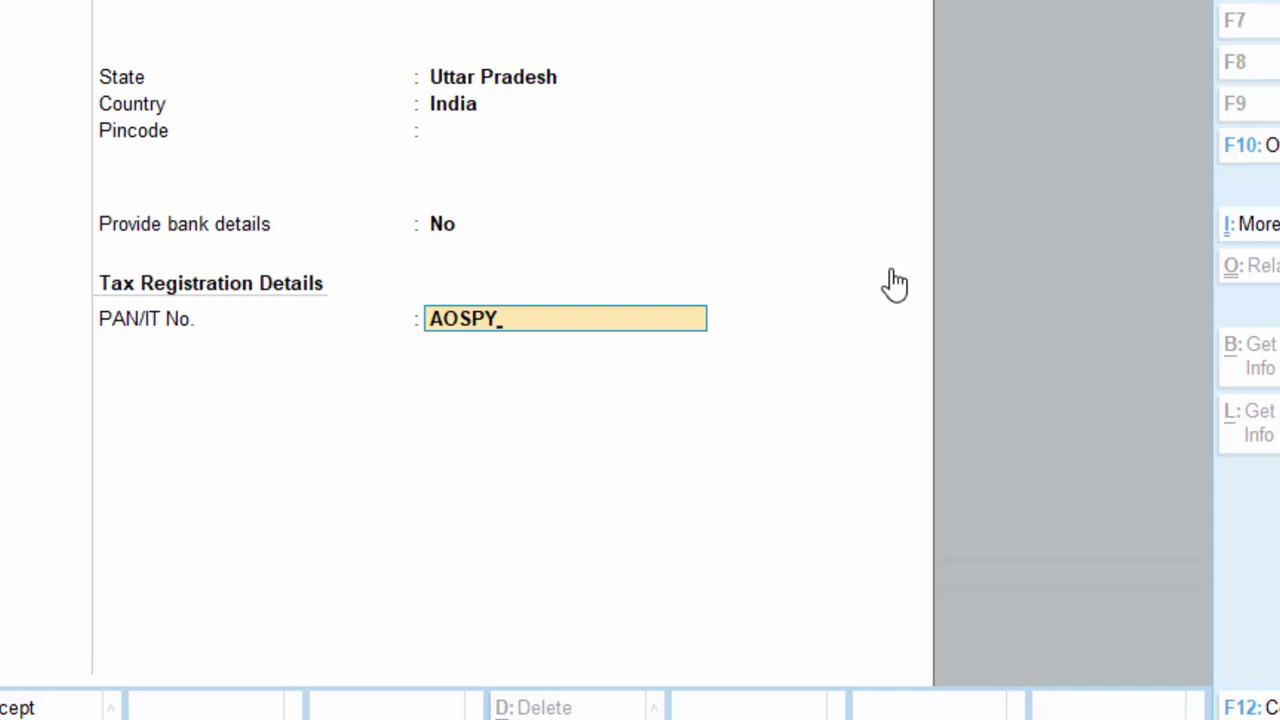
- Save the ledger and enter 3,000 for Nippon India Power Limited, completing the cheque bank allocation and narration
key("Return")
key("Return")
key("Return")
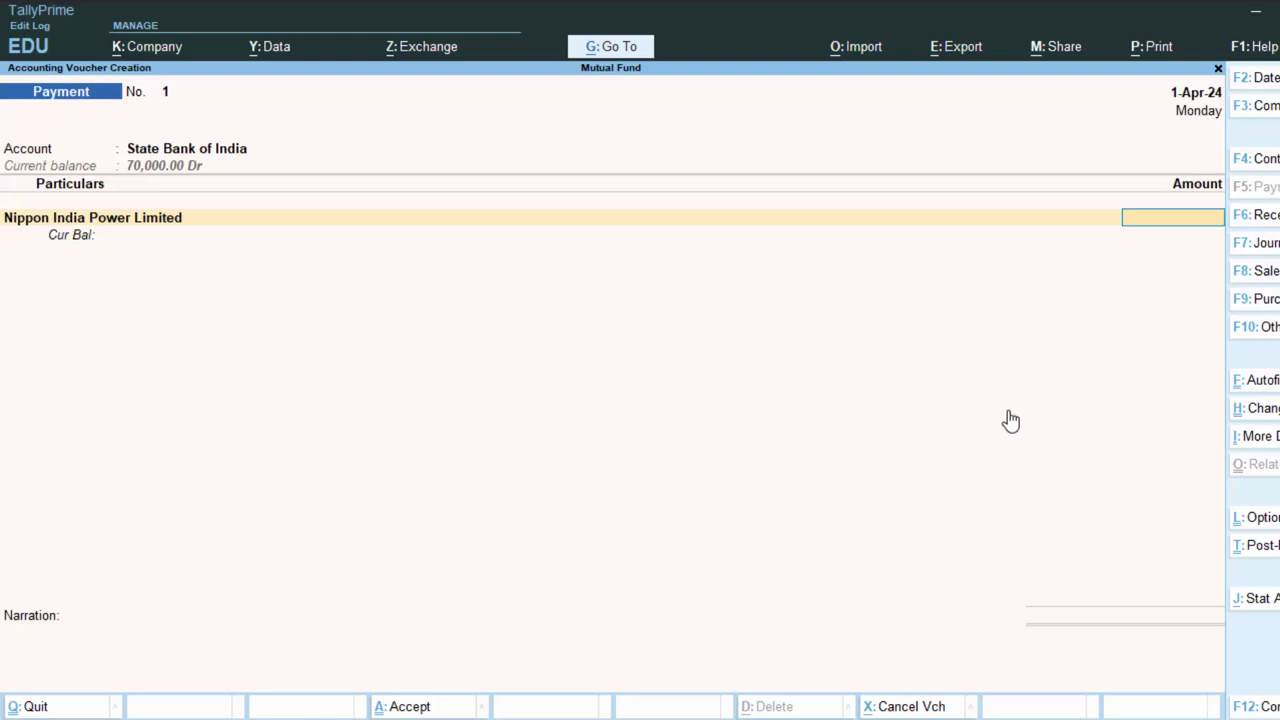
type("300")
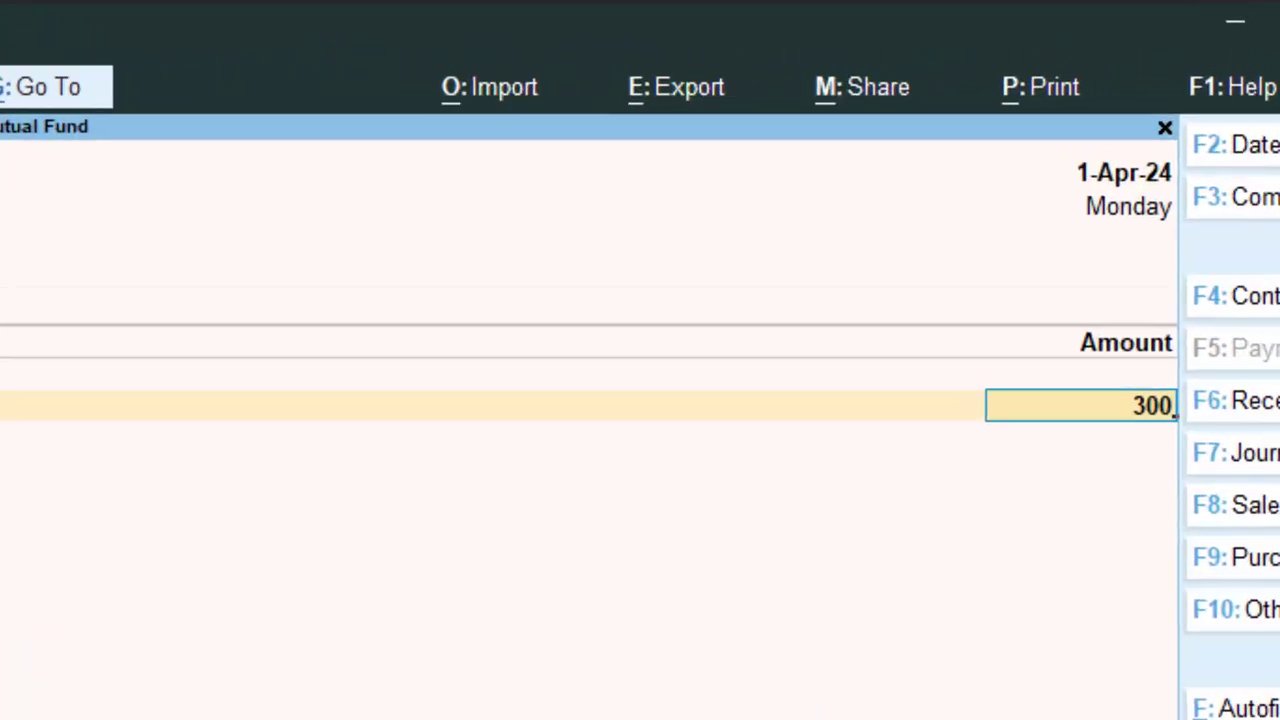
type("0")
key("Return")
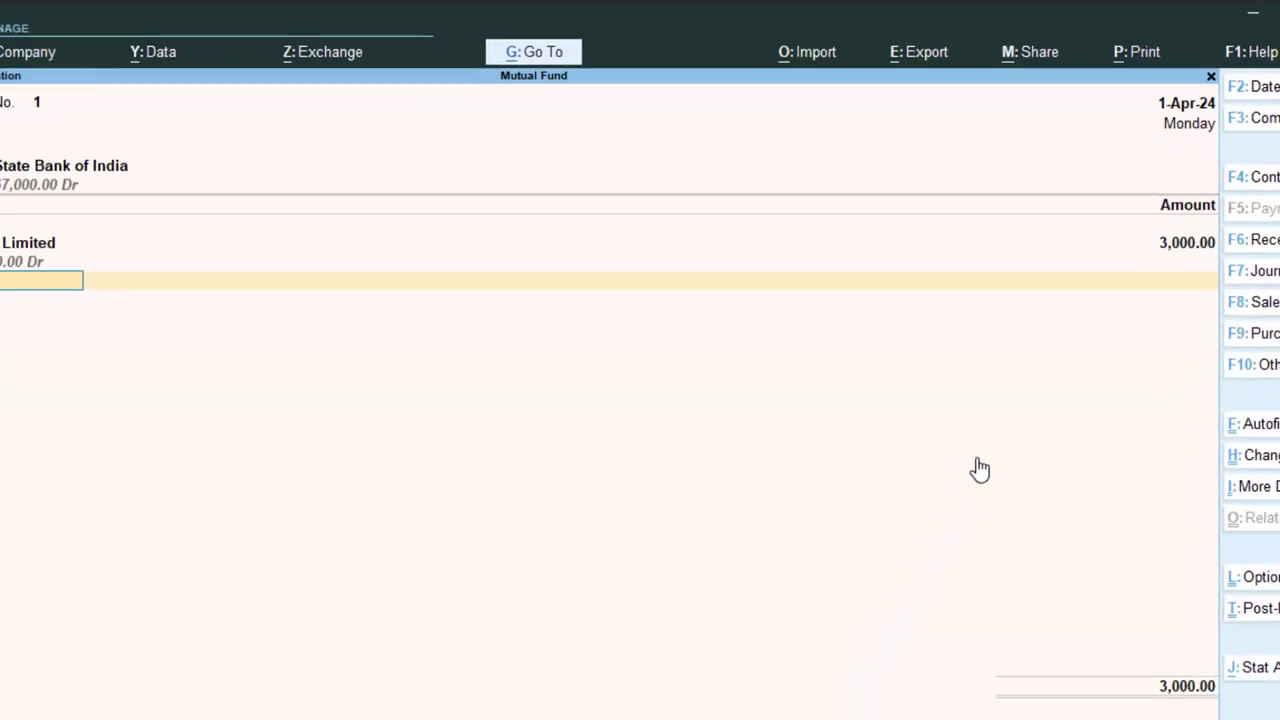
key("Return")
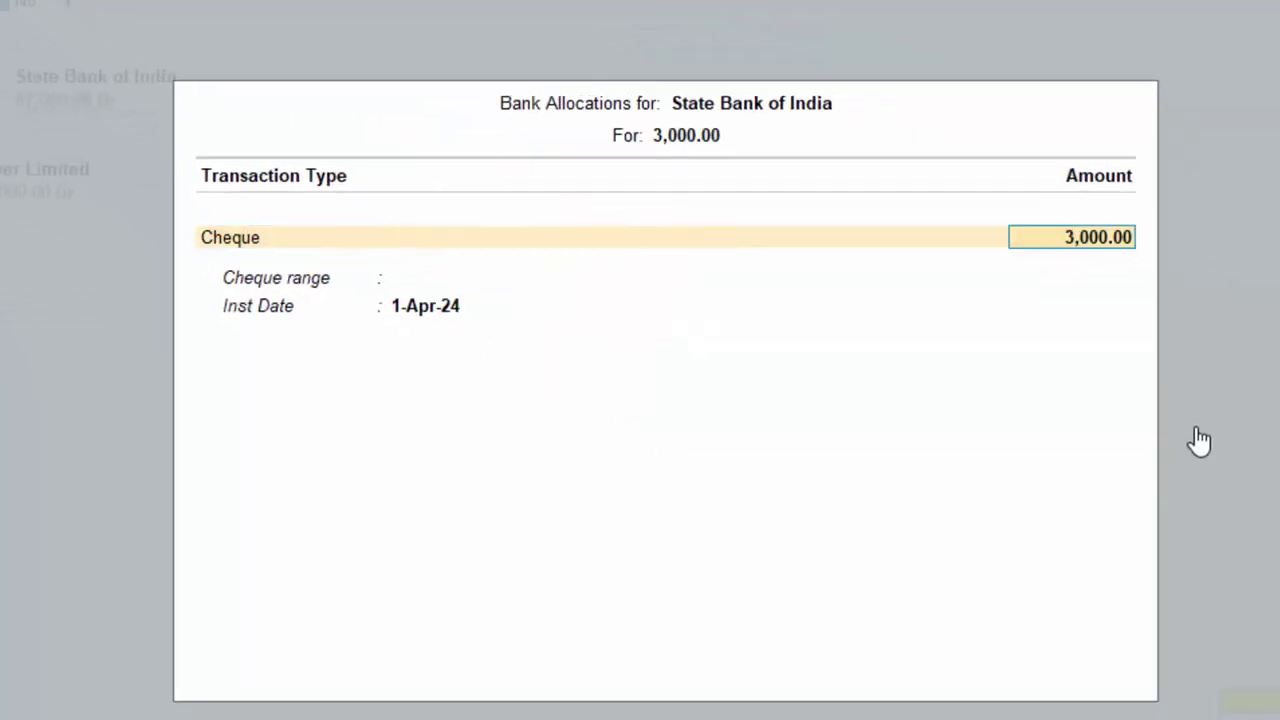
key("Return")
key("Return")
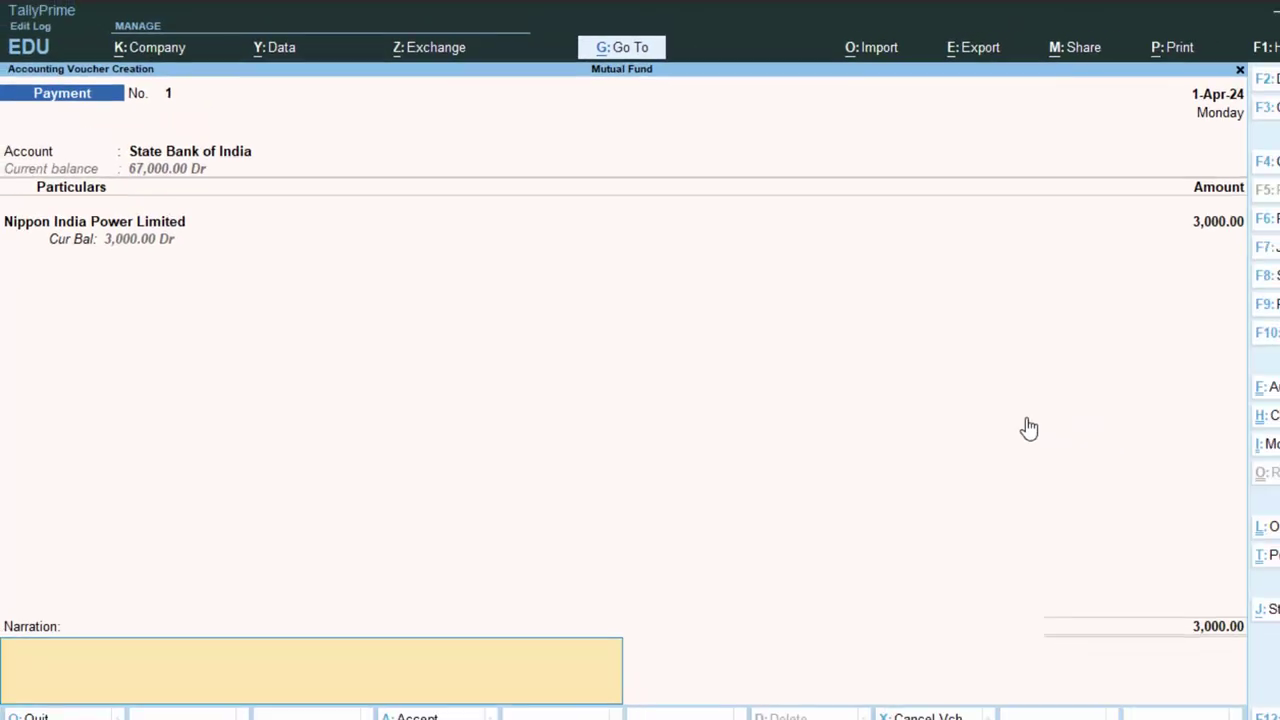
key("Return")
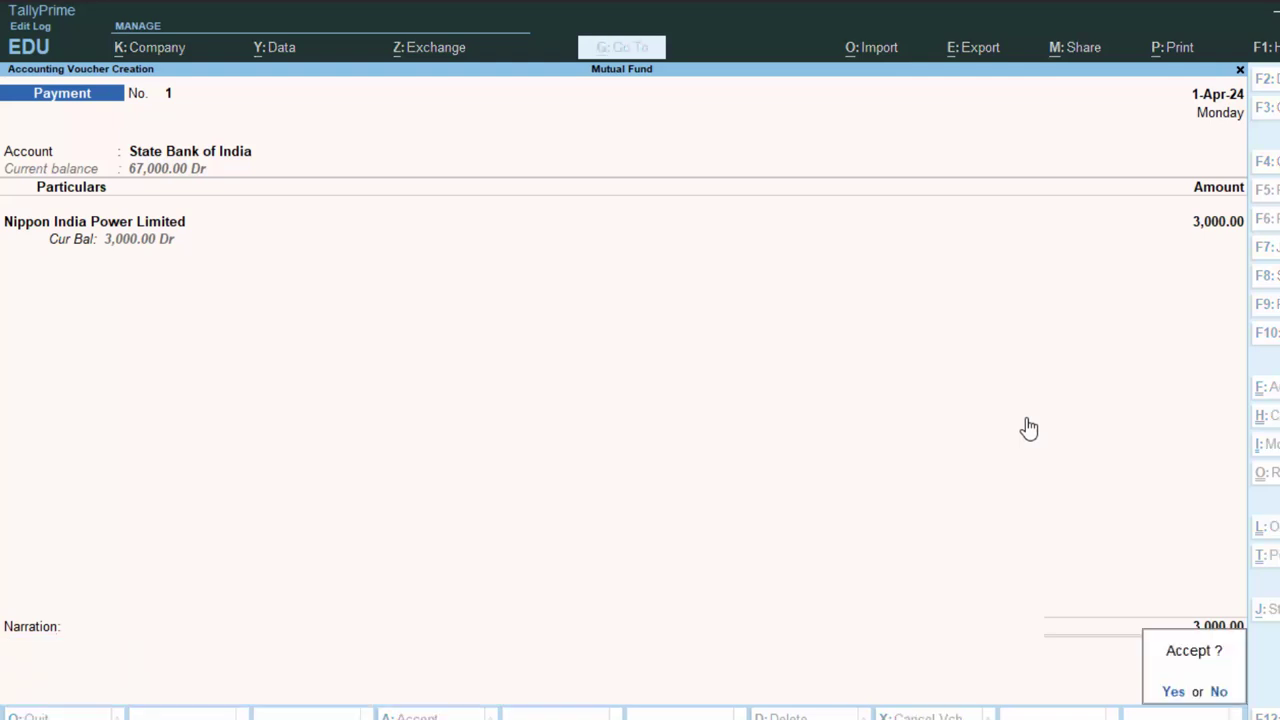
key("Return")
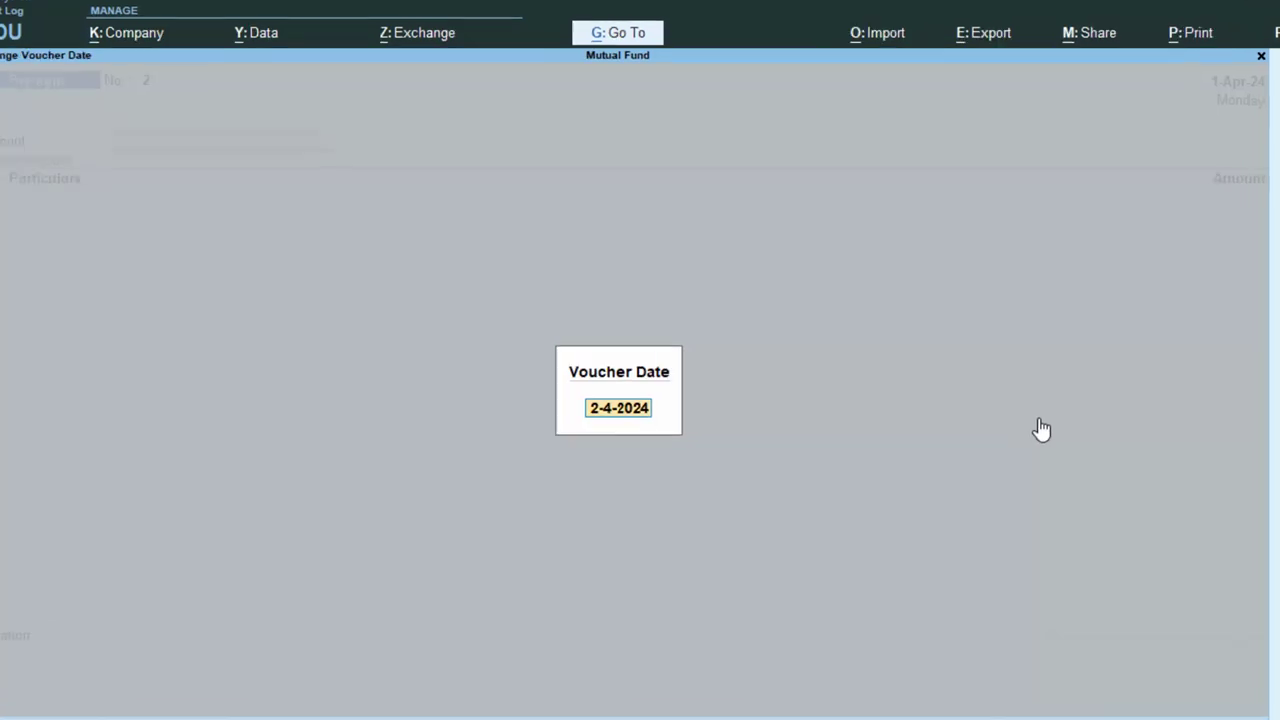
- Enter voucher 2 dated 1-5-24: State Bank of India pays Nippon India Power Limited 3,000
type("1-5")
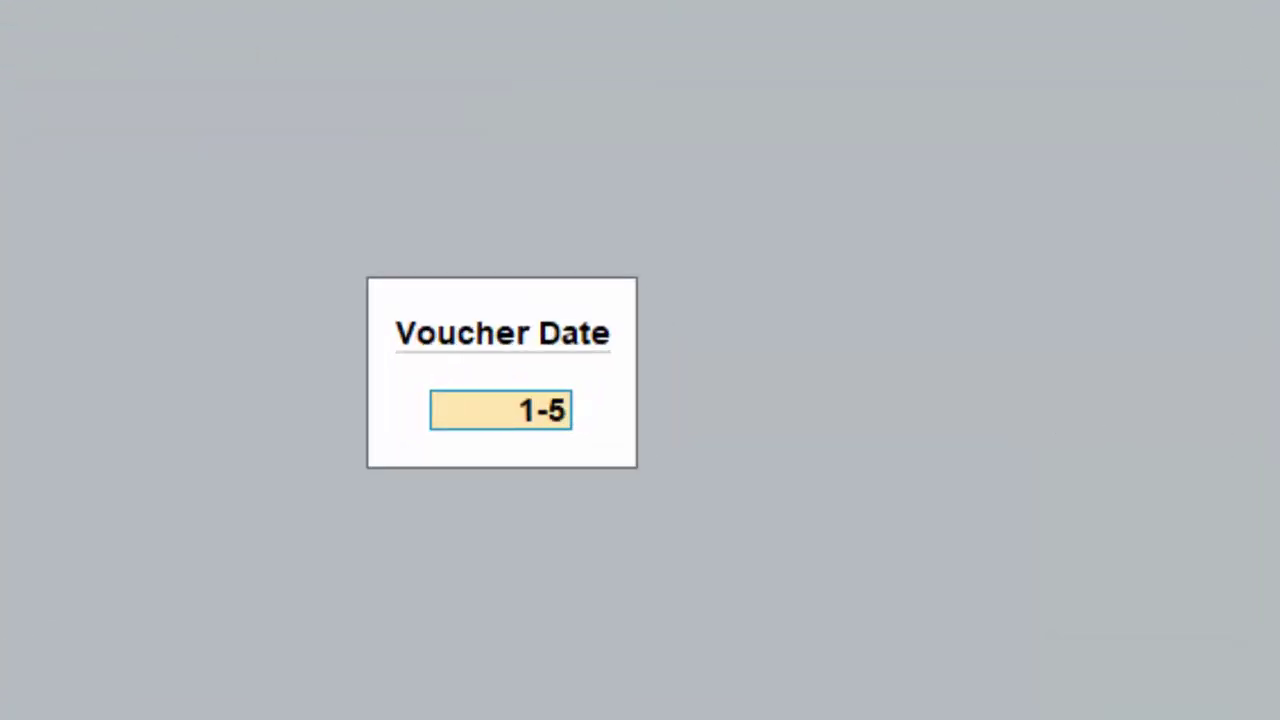
type("-2")
type("4")
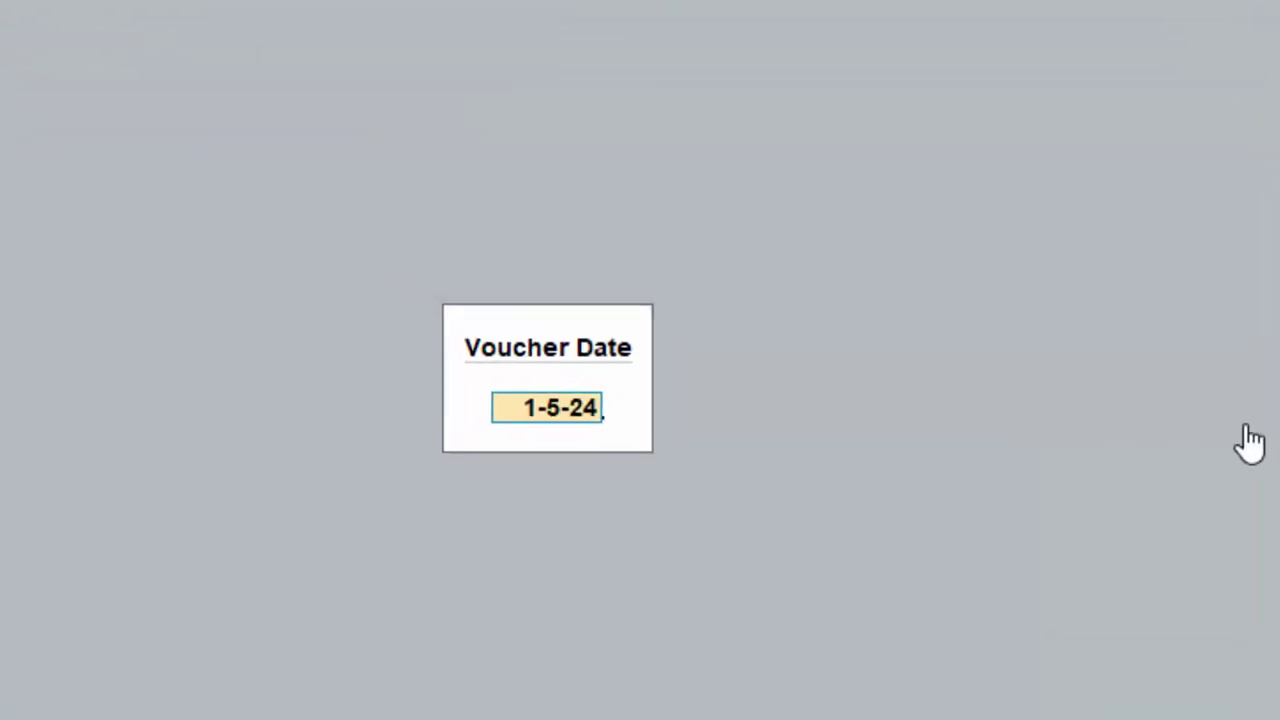
key("Return")
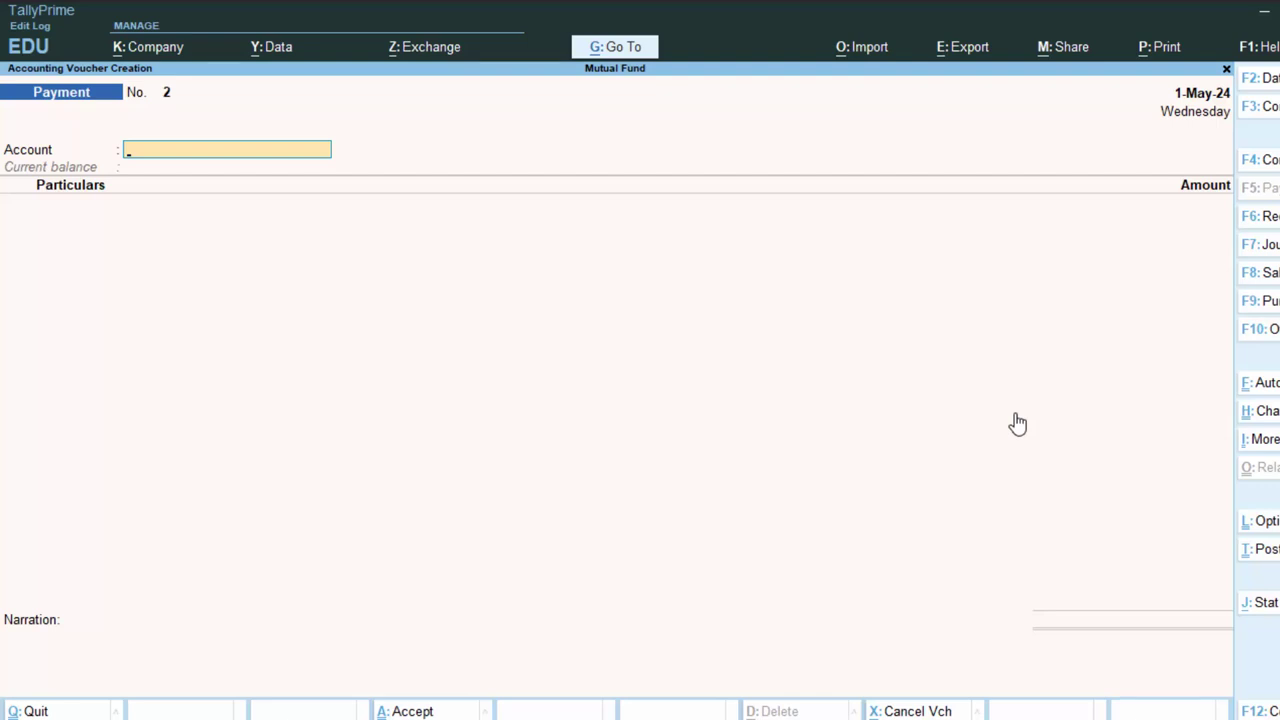
type("S")
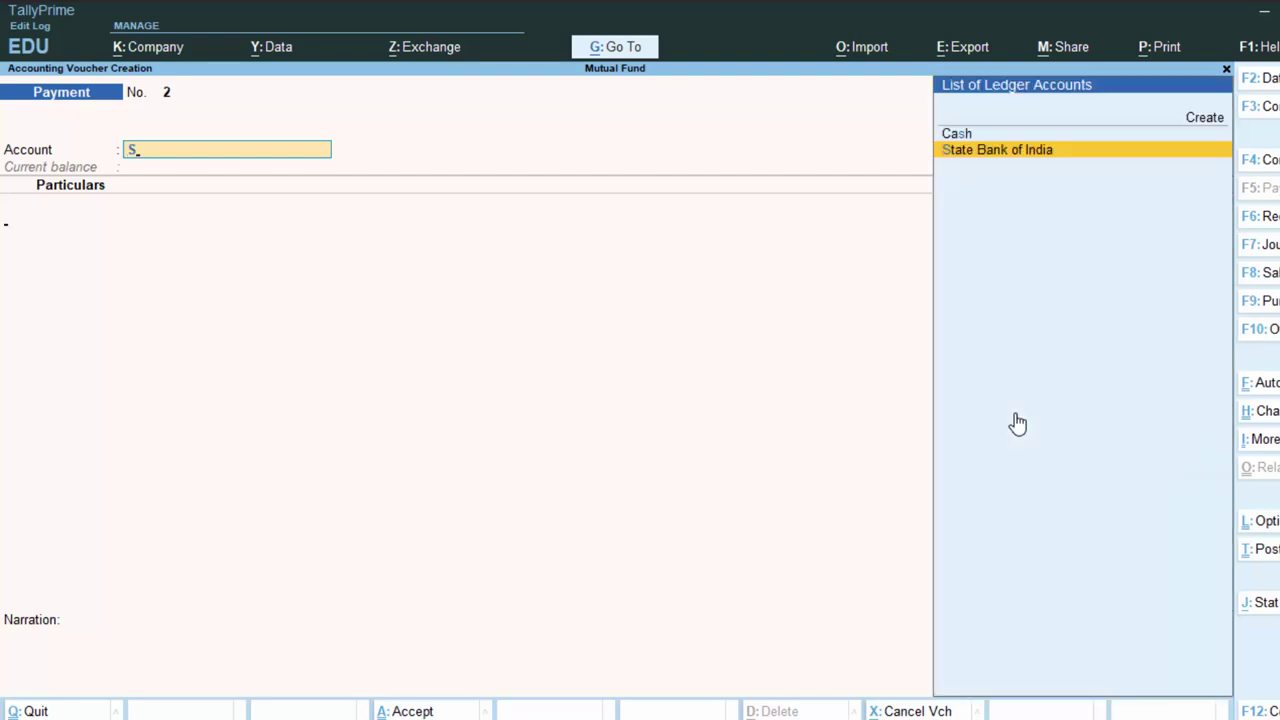
key("Return")
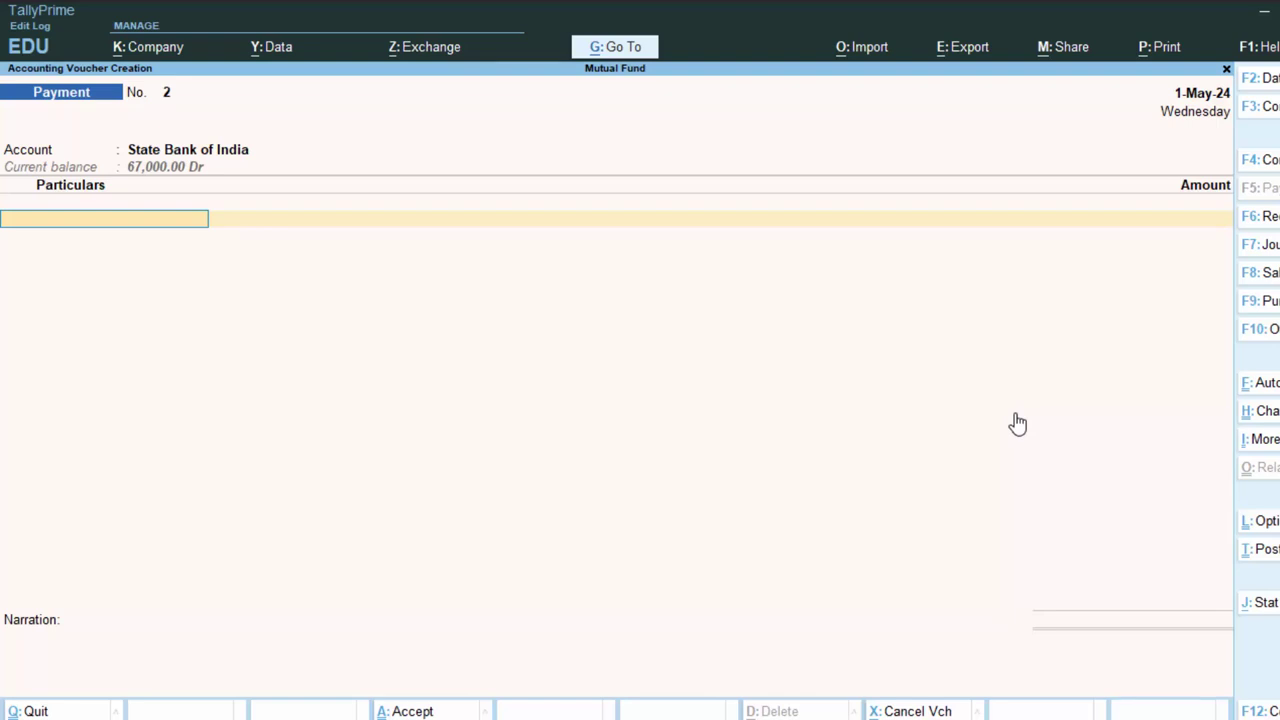
type("N")
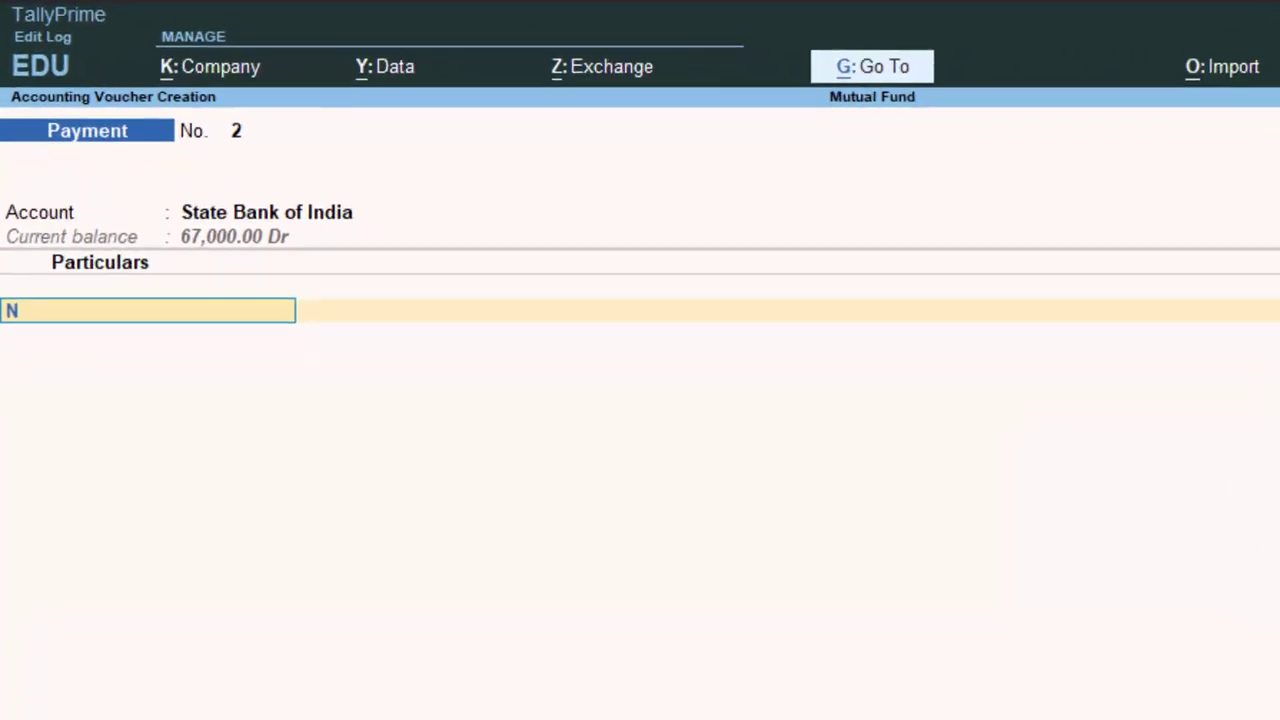
key("Return")
type("3,00")
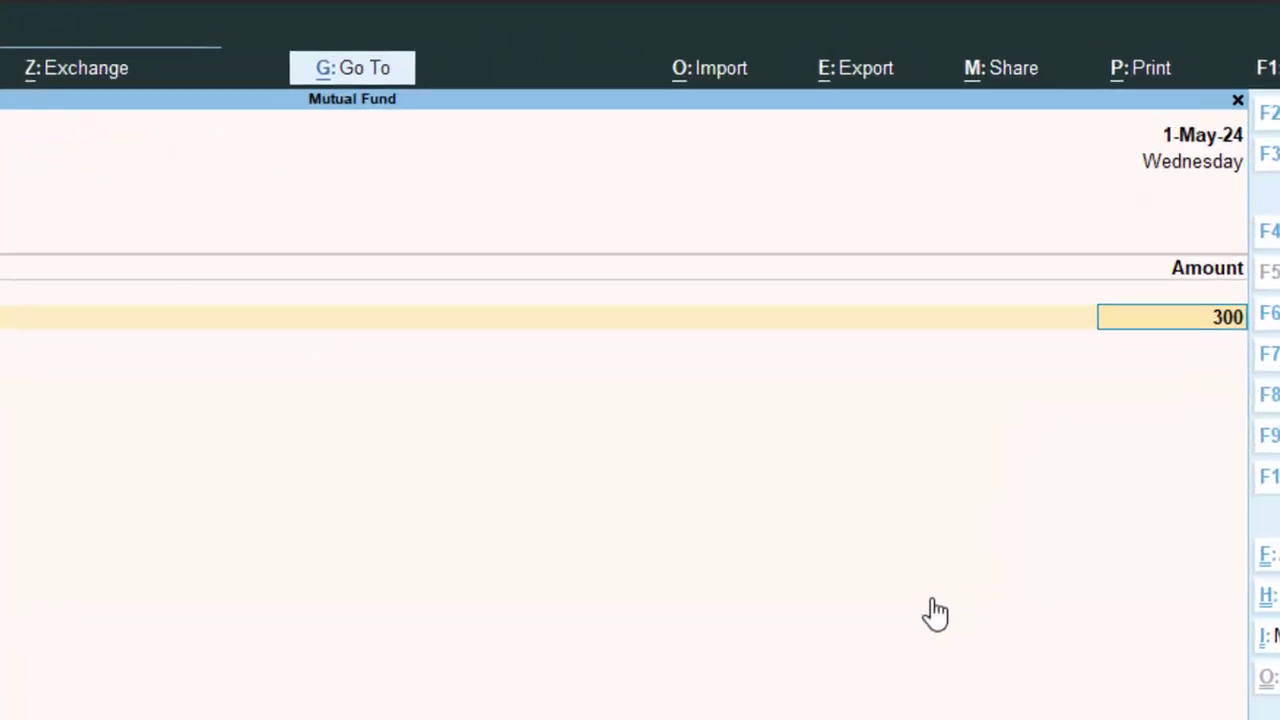
type("0")
key("Return")
key("Return")
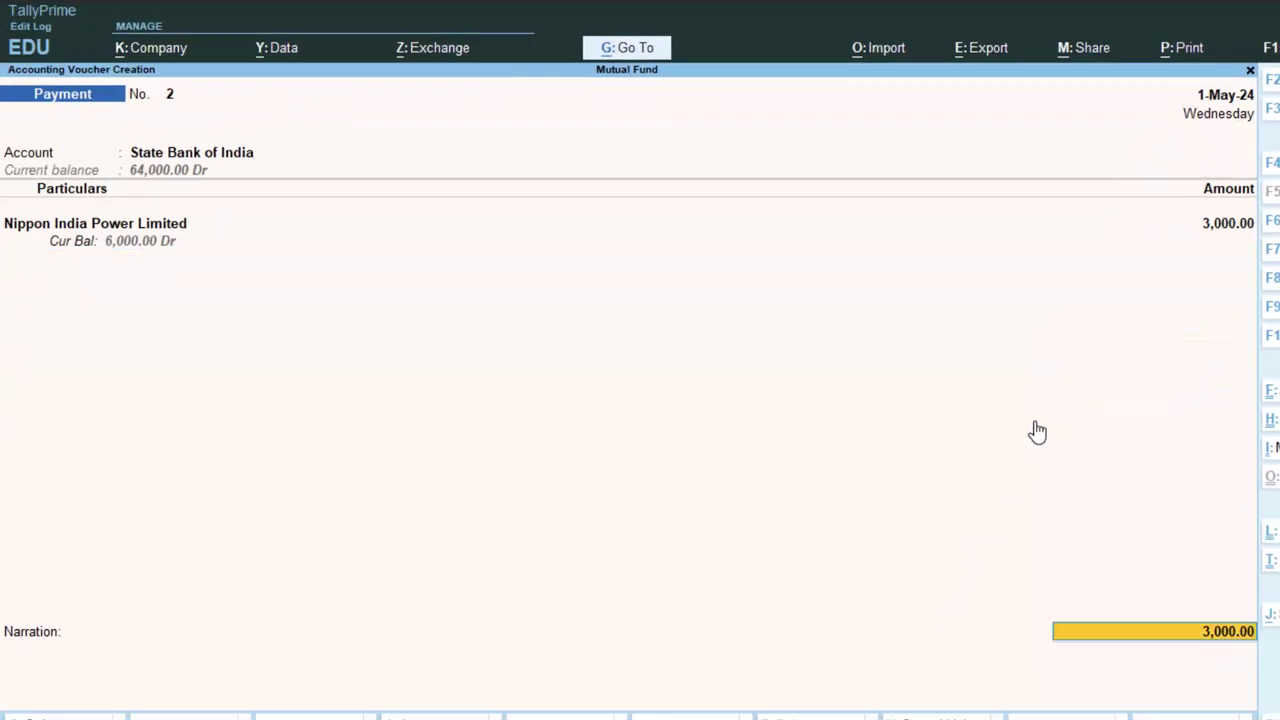
key("Return")
key("Return")
key("Return")
key("Return")
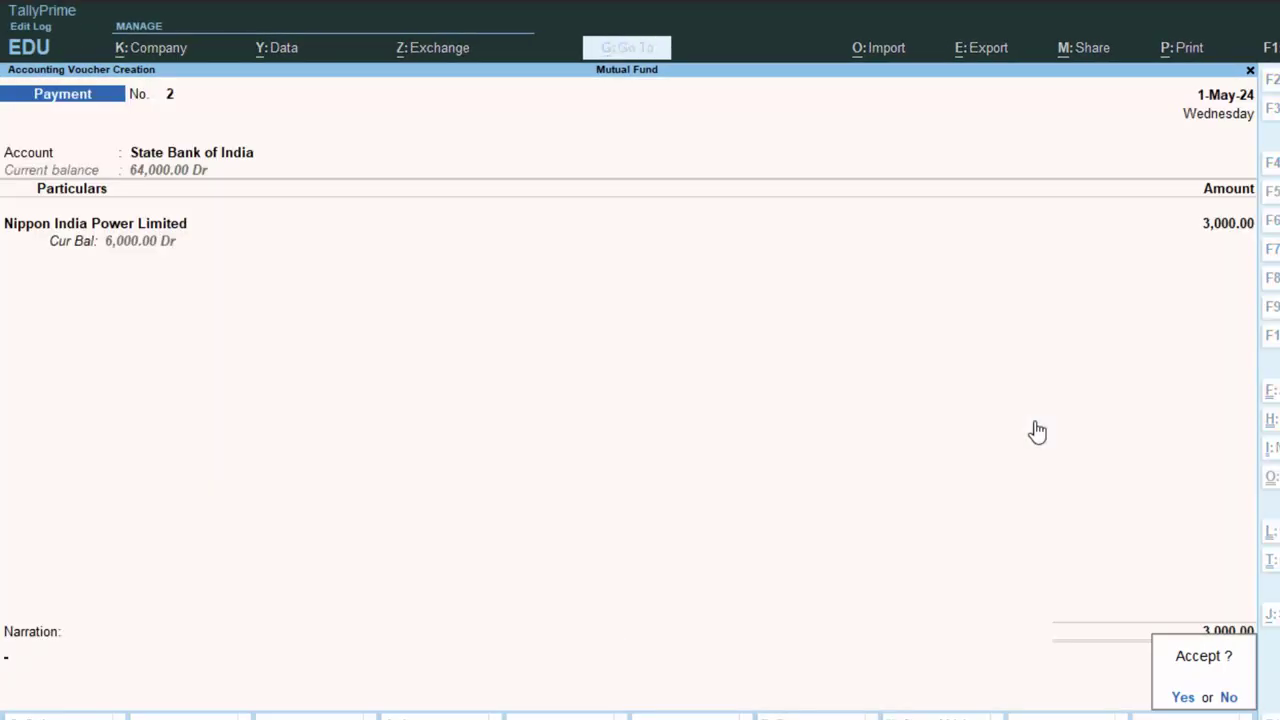
key("Return")
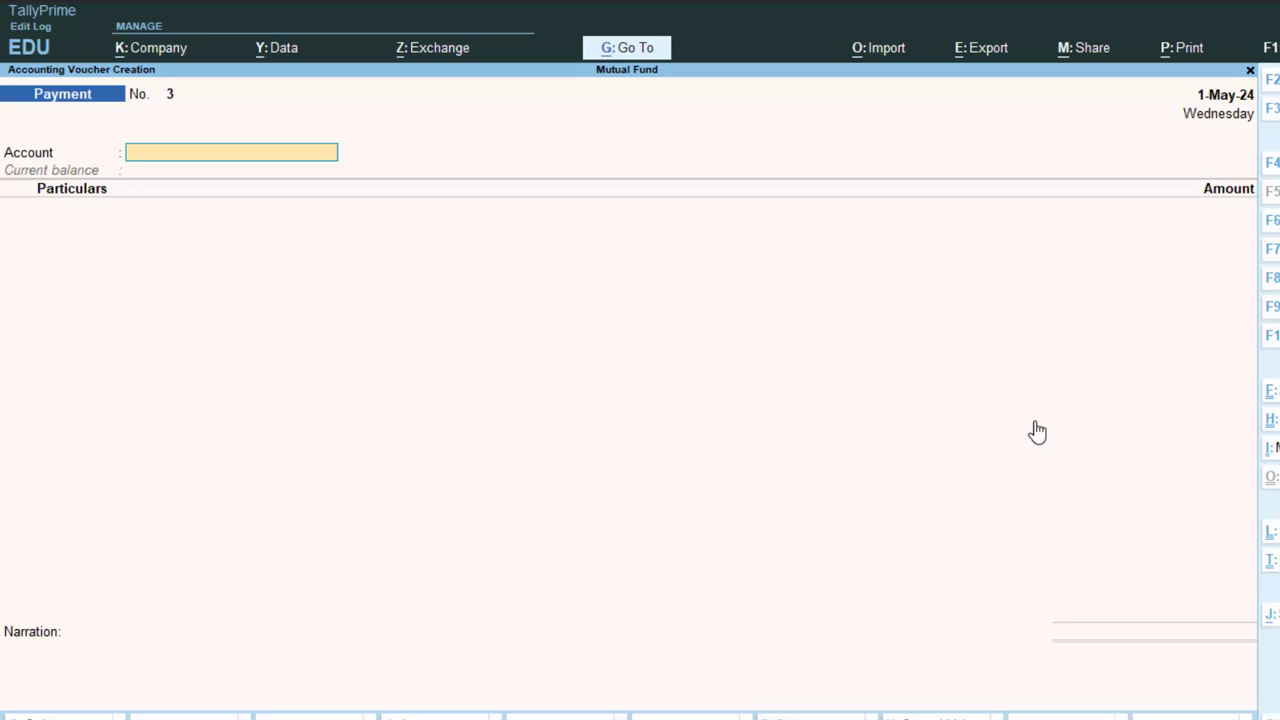
- Date voucher 3 as 1-6-24 and record 3,000 from State Bank of India to Nippon India Power Limited
type("S")
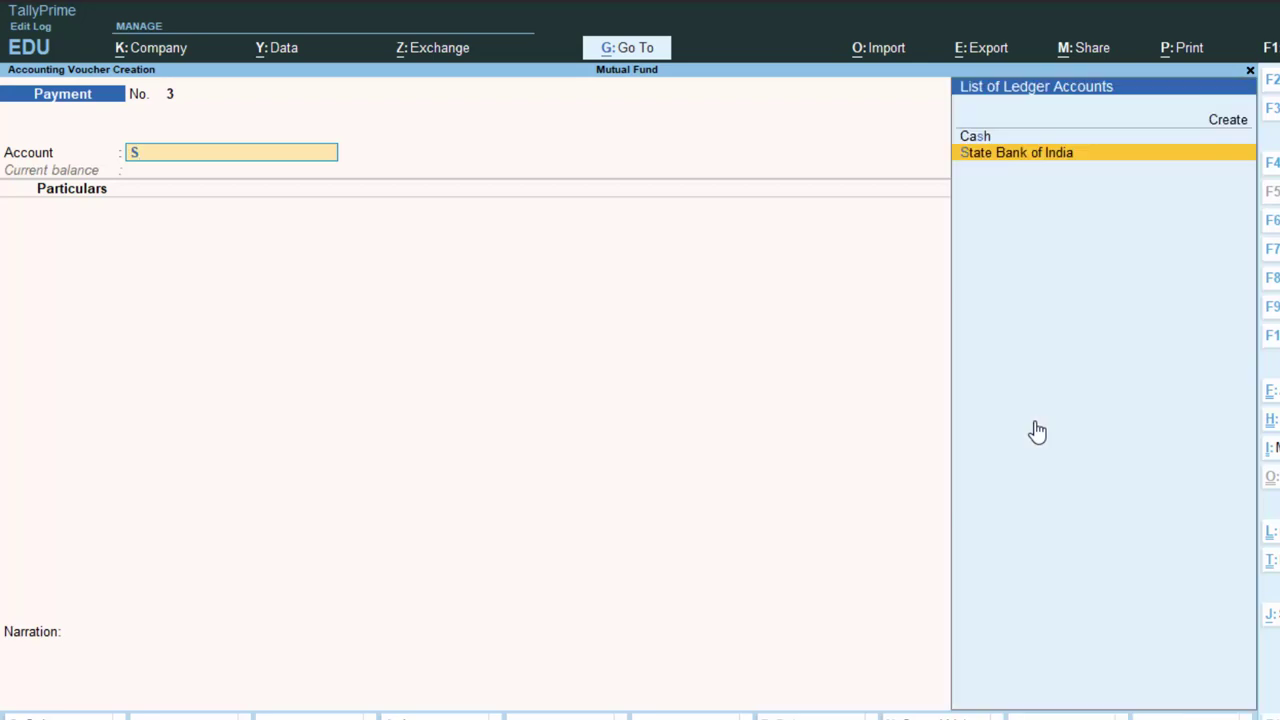
key("F2")
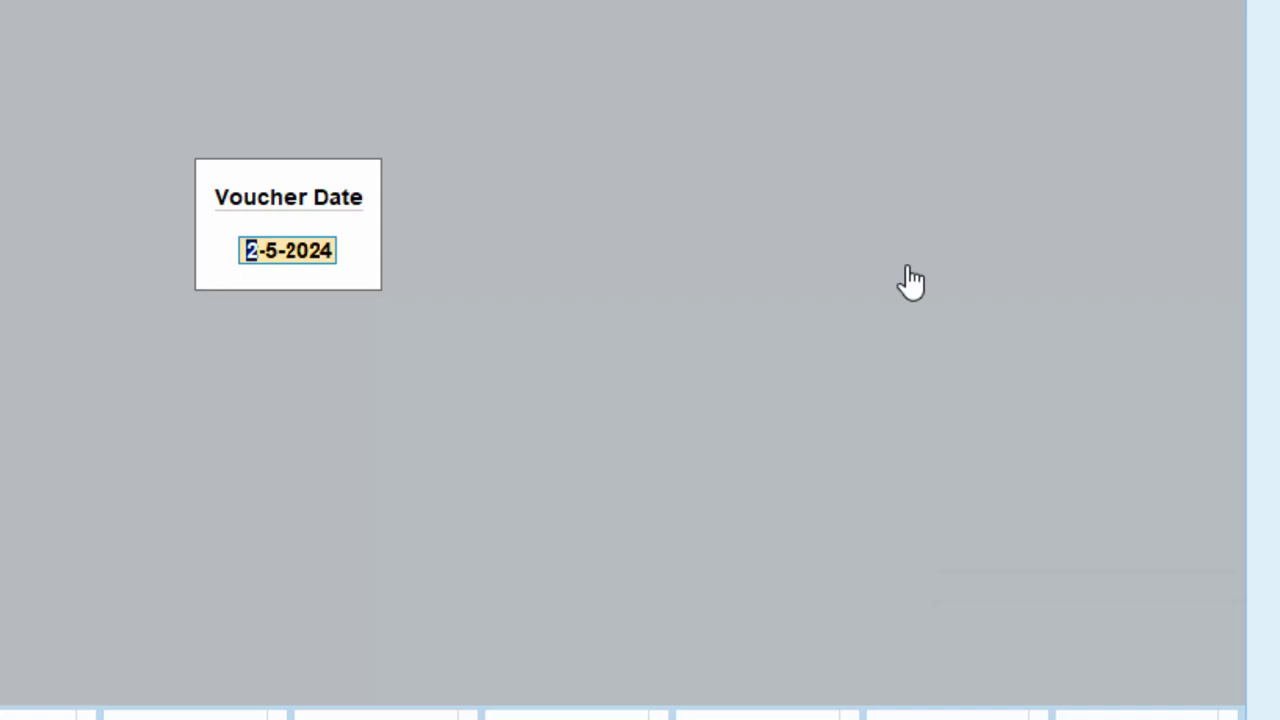
type("1-6")
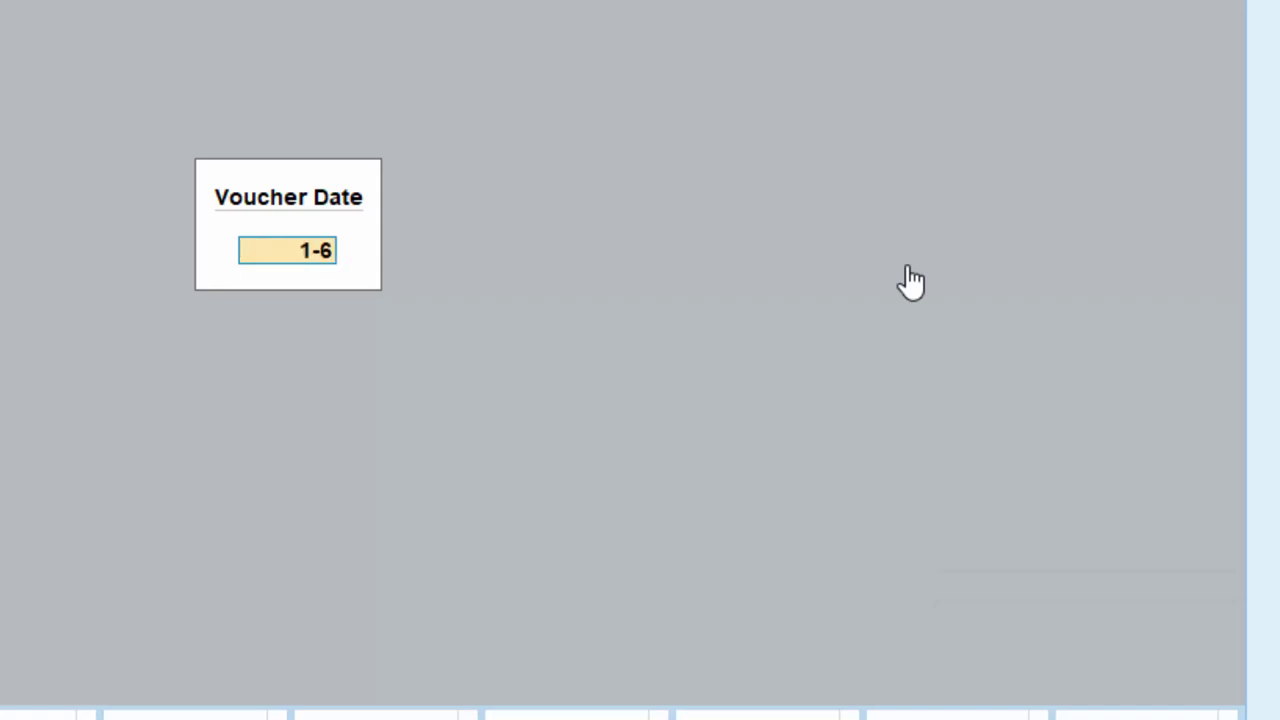
type("-24")
key("Return")
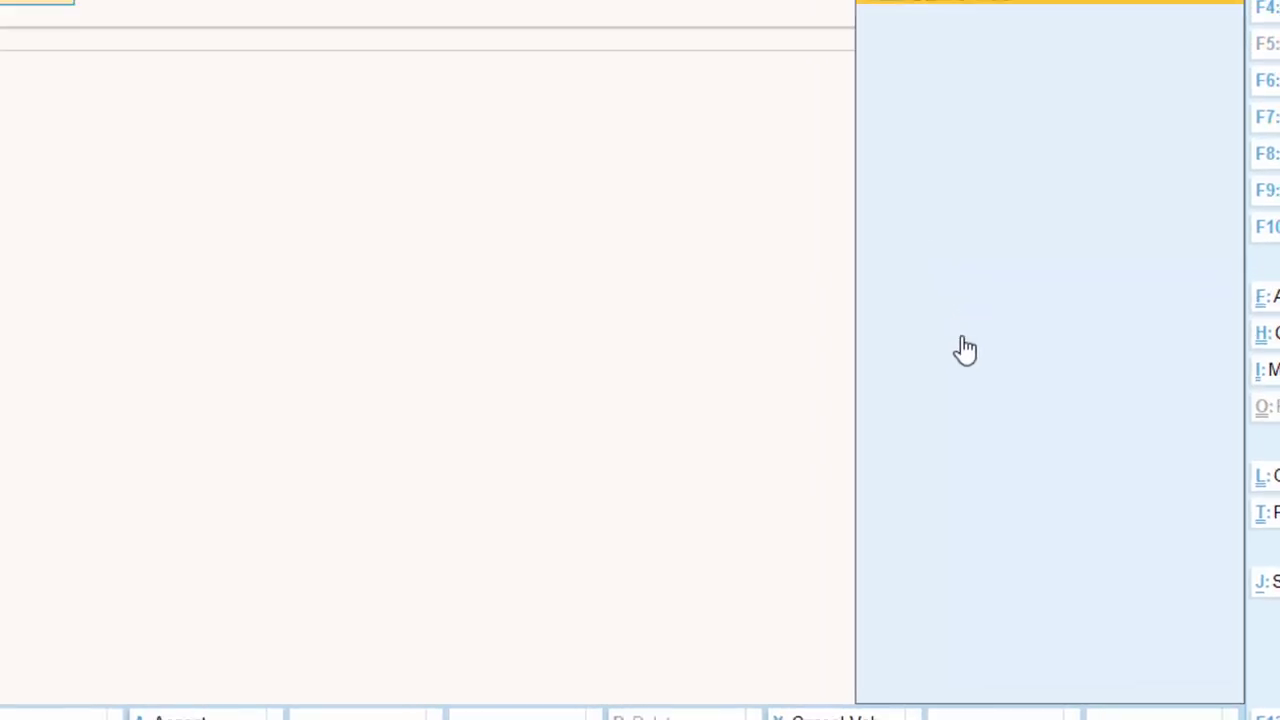
type("S")
key("Return")
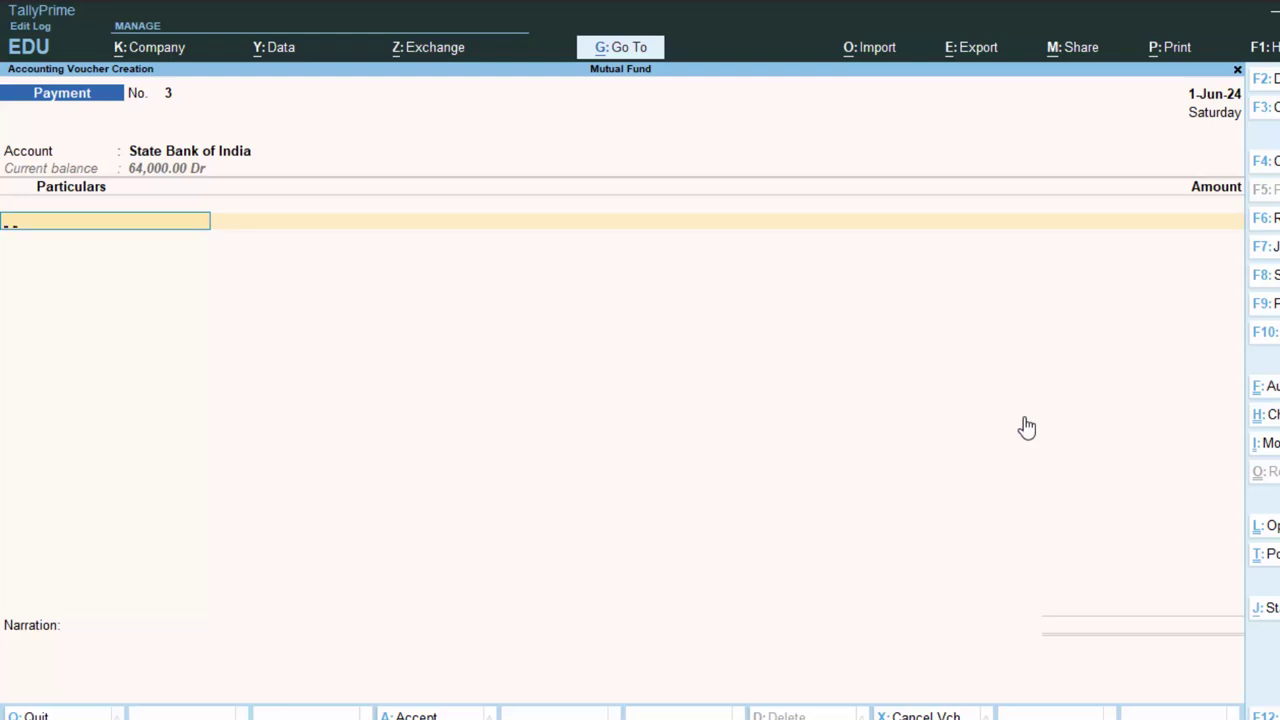
type("N")
key("Return")
type("3")
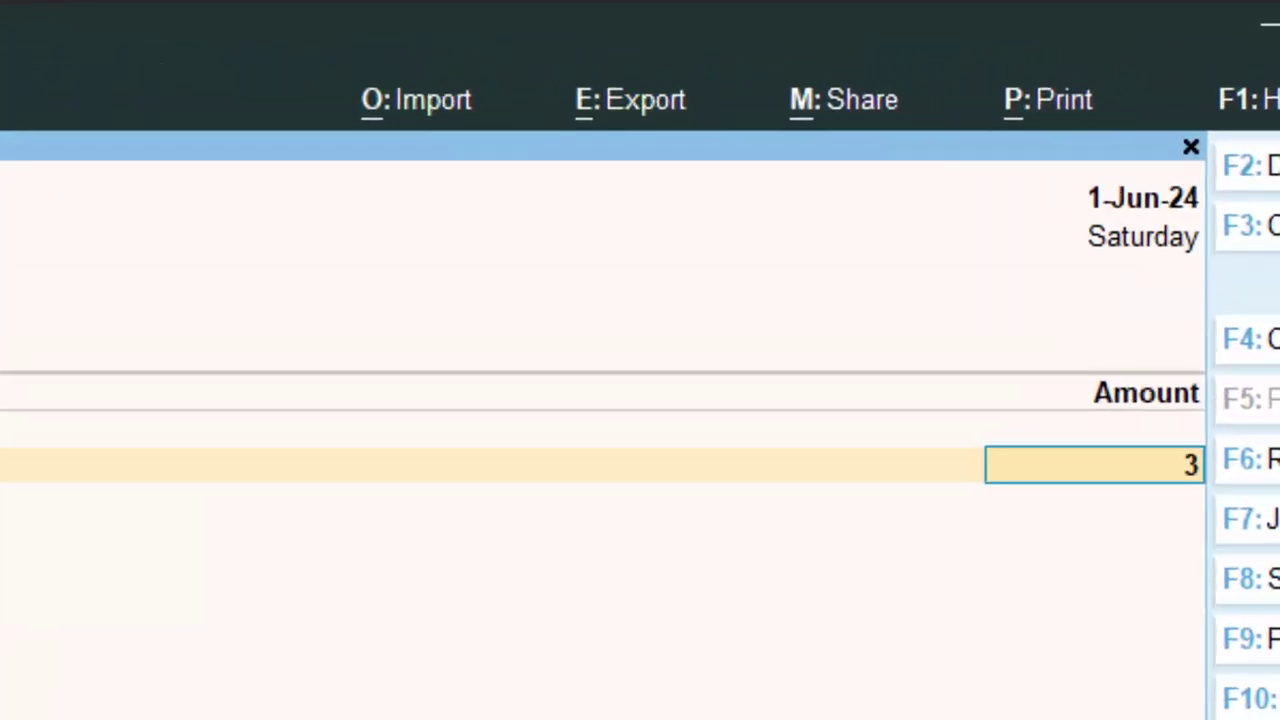
type(",000")
key("Return")
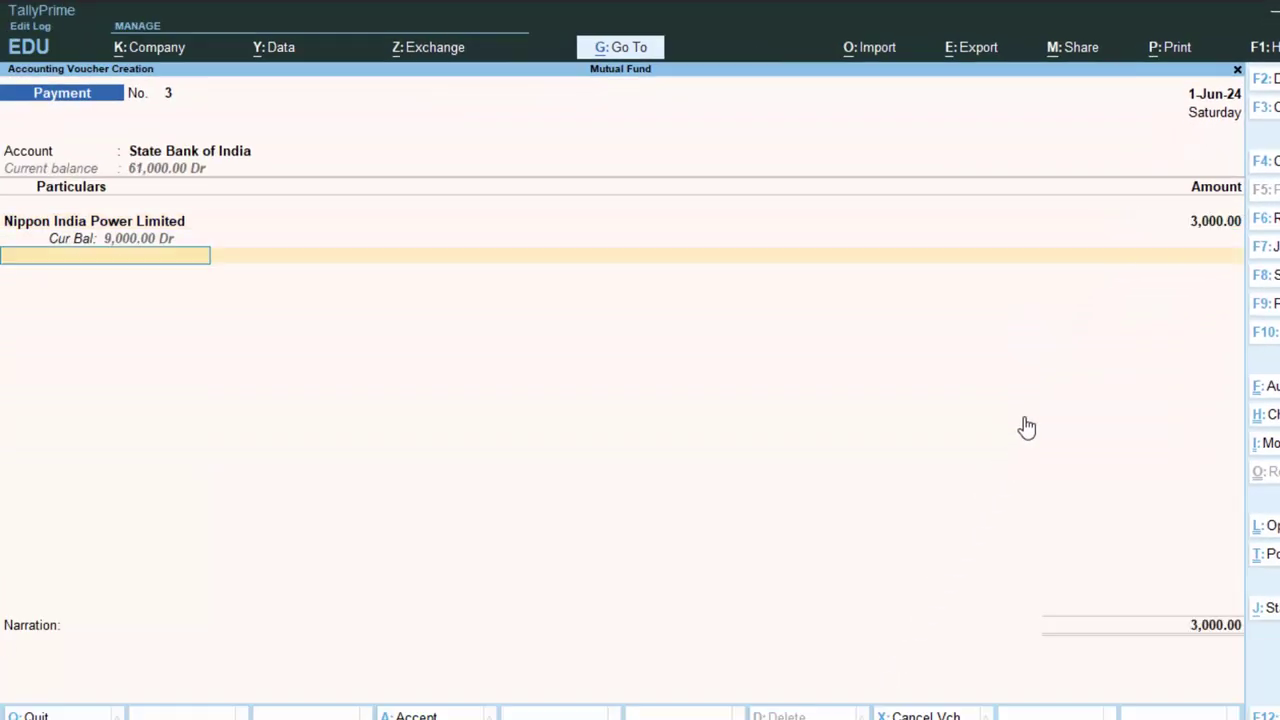
key("Return")
key("Return")
key("Return")
key("Return")
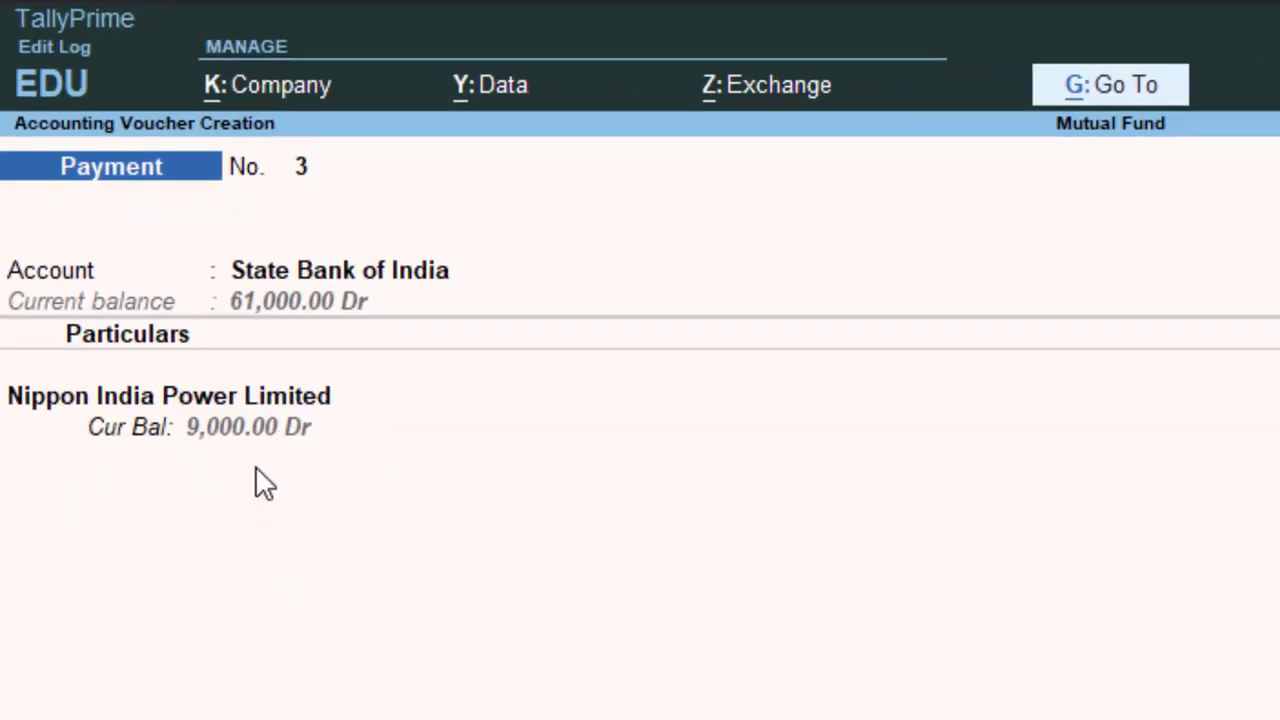
- Save voucher 3, then fill voucher 4 with State Bank of India paying Nippon India Power Limited 3,000
key("Return")
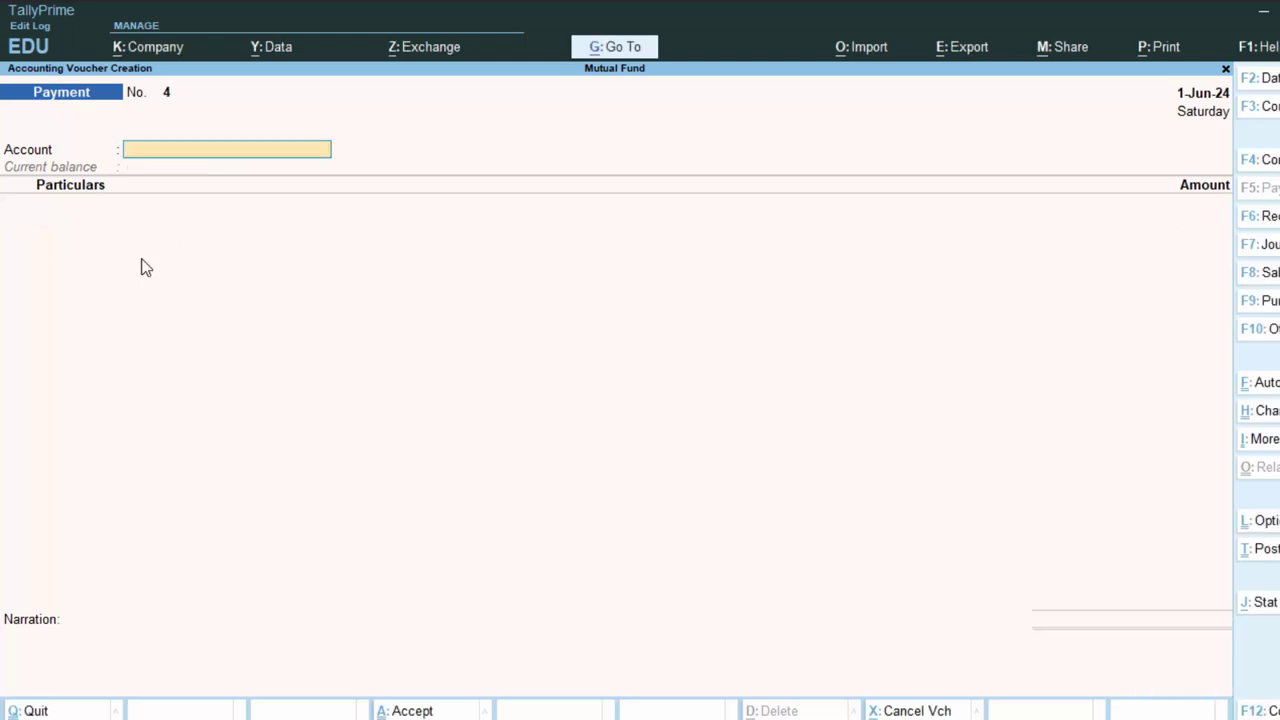
type("S")
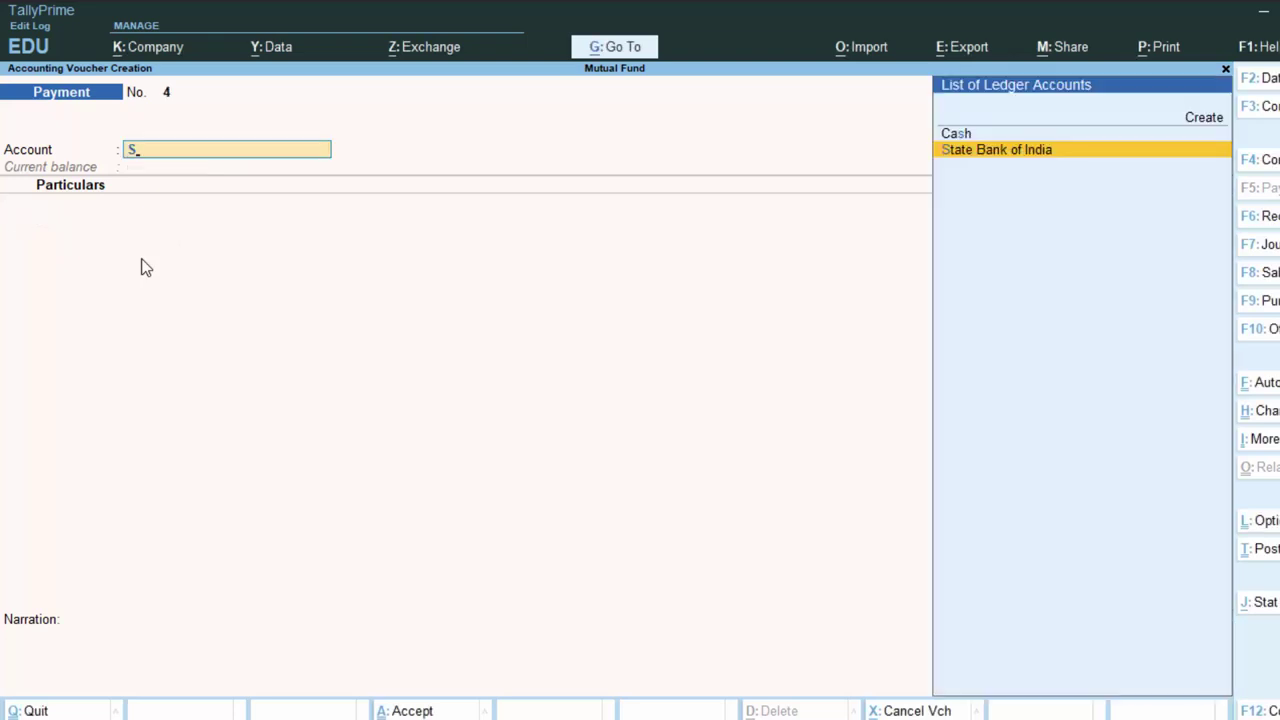
key("Return")
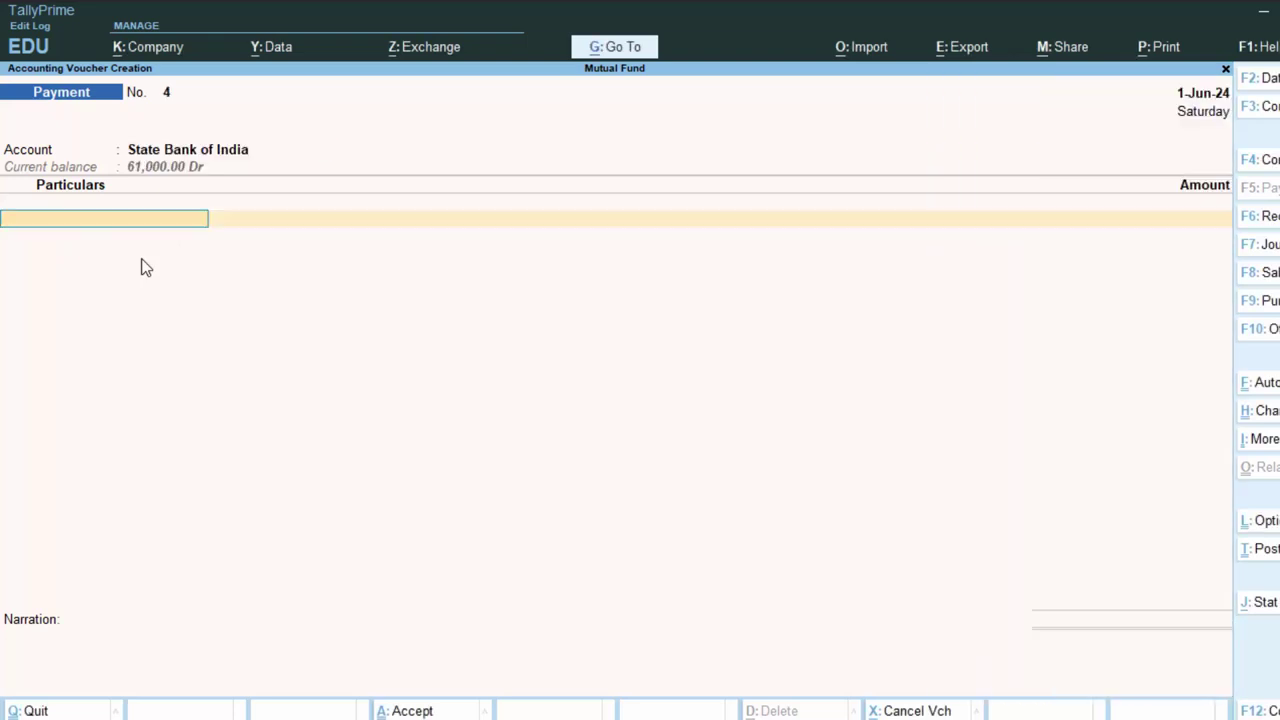
type("N")
key("Return")
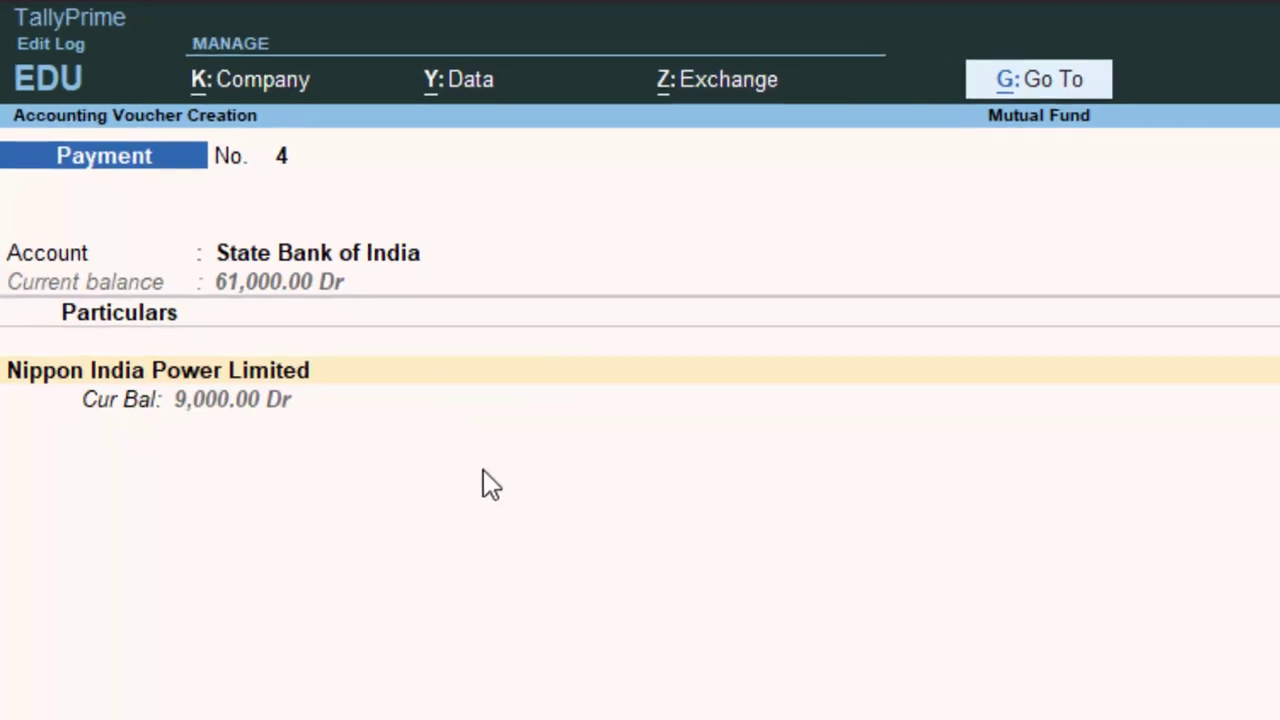
type("3000")
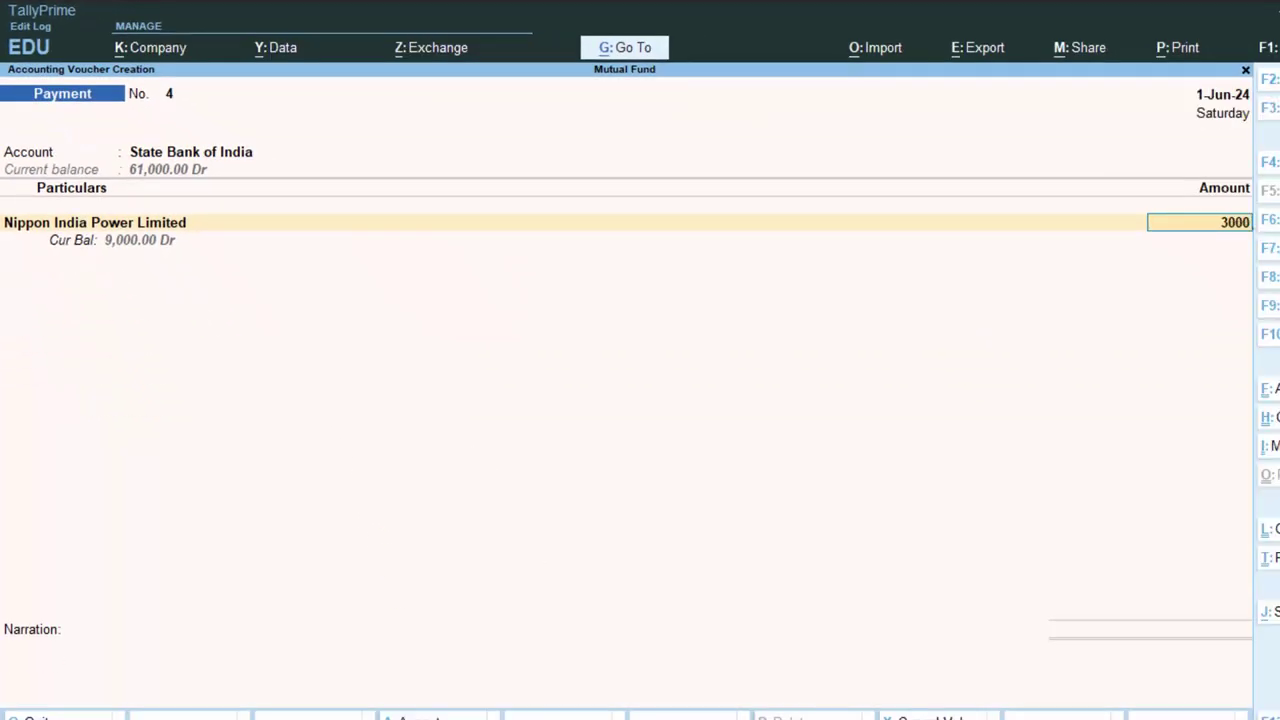
key("Return")
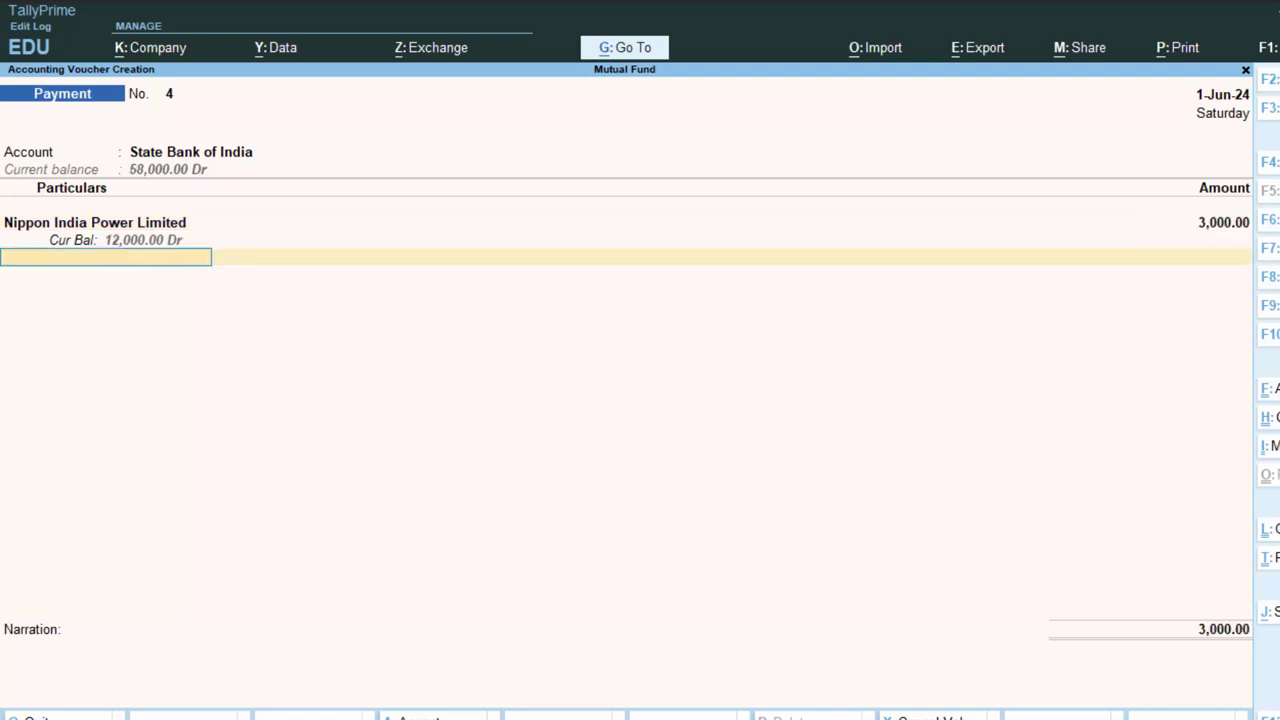